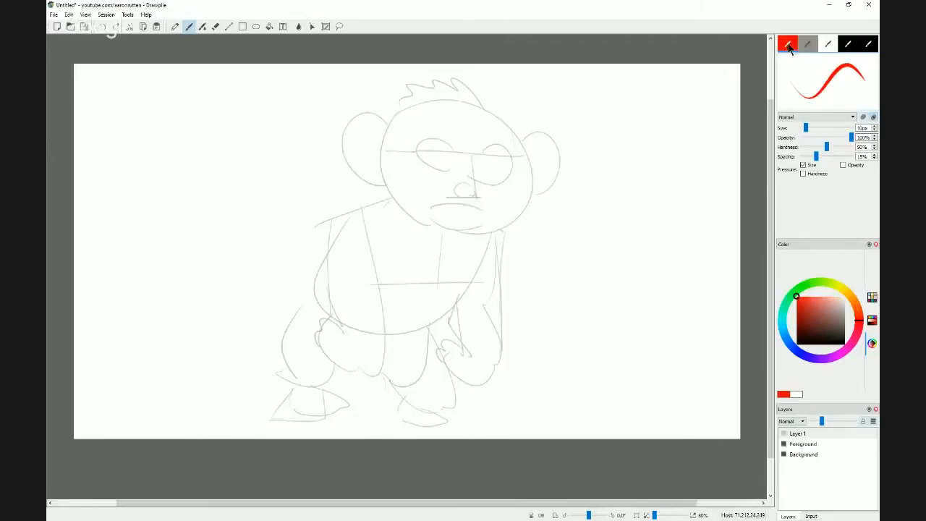
# Set the brush colour to black, making test strokes in the blank area beside the sketch and undoing them.
pyautogui.moveTo(599, 227)
pyautogui.mouseDown()
pyautogui.moveTo(573, 274)
pyautogui.moveTo(587, 317)
pyautogui.moveTo(546, 384)
pyautogui.mouseUp()
pyautogui.click(801, 342)
pyautogui.hotkey('ctrl', 'z')
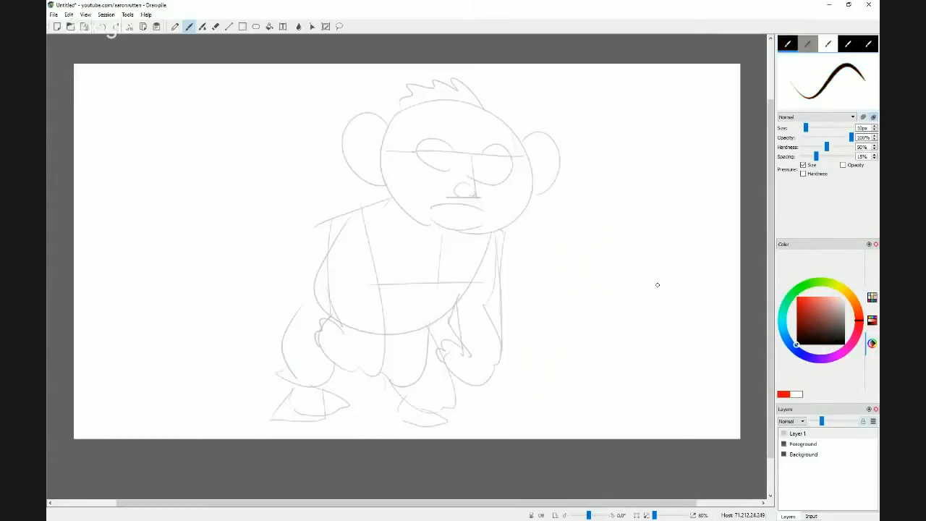
pyautogui.moveTo(647, 230)
pyautogui.mouseDown()
pyautogui.moveTo(608, 291)
pyautogui.moveTo(588, 375)
pyautogui.mouseUp()
pyautogui.hotkey('ctrl', 'z')
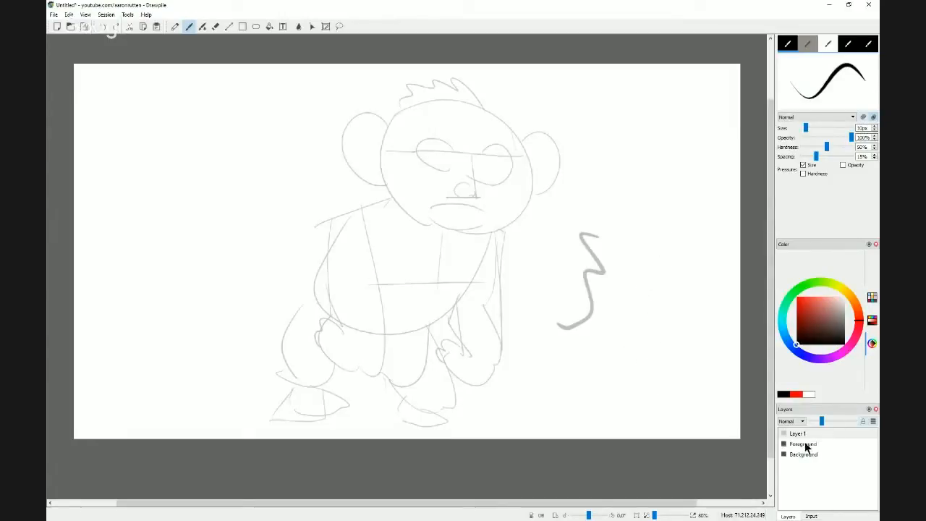
# Add a new layer above the sketch and ink the outline of the character's rear leg and foot, redoing the knee line.
pyautogui.click(874, 422)
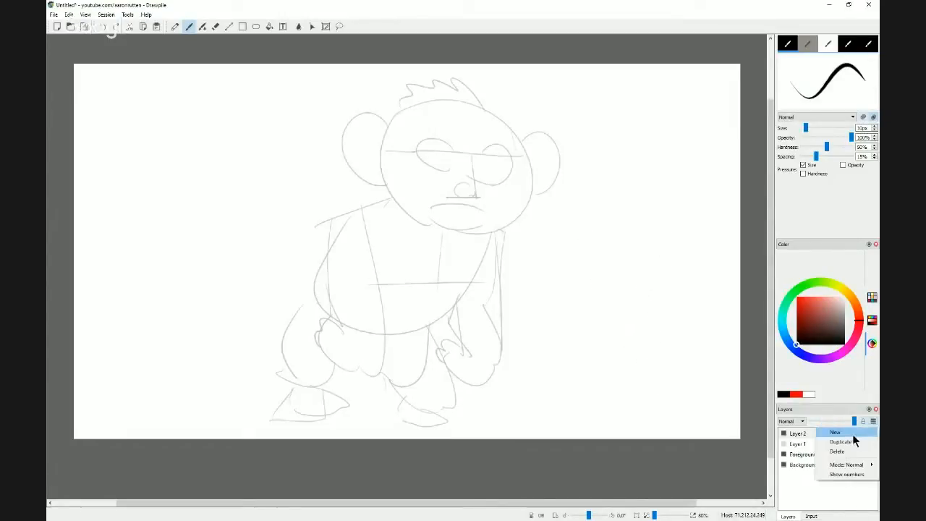
pyautogui.click(836, 432)
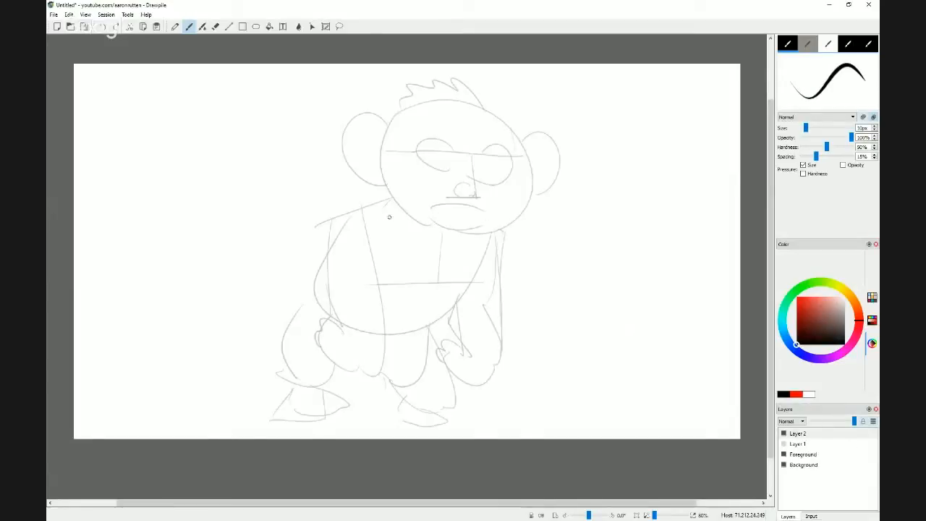
pyautogui.scroll(-1, 416, 286)
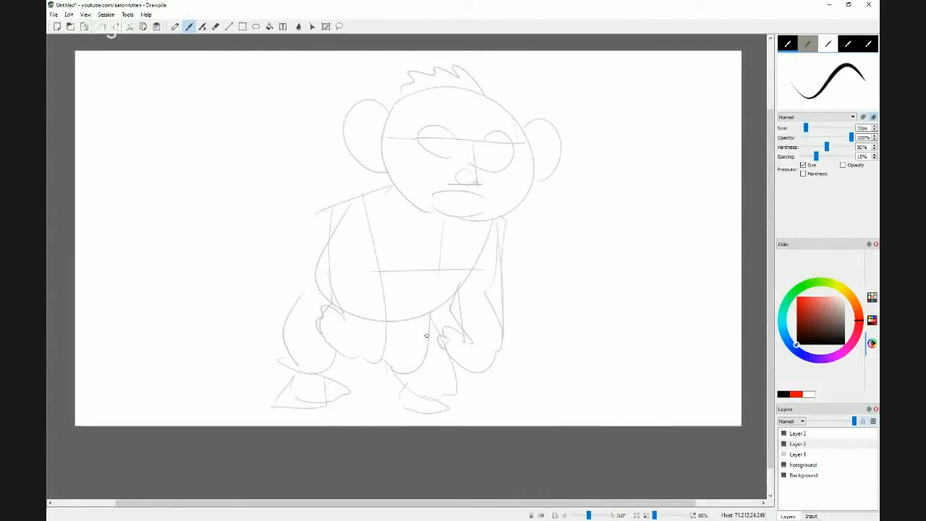
pyautogui.moveTo(416, 337); pyautogui.dragTo(426, 307)
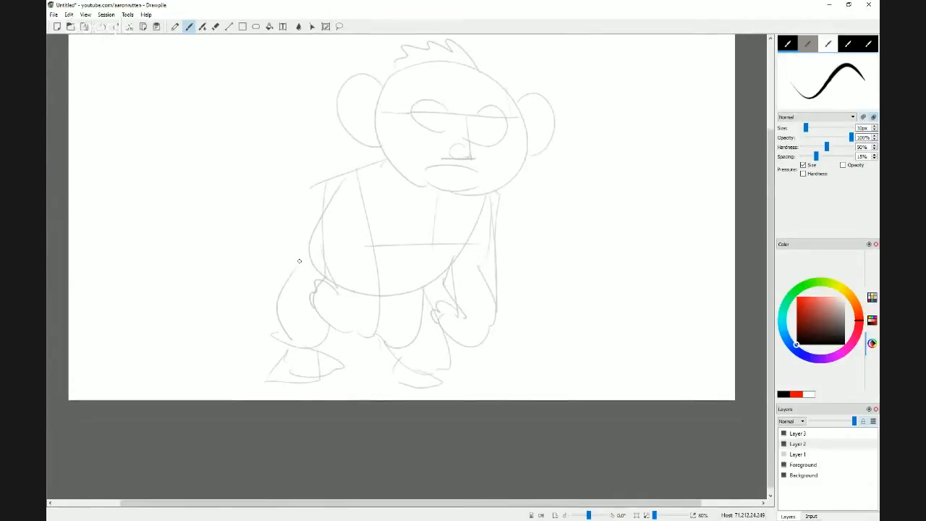
pyautogui.moveTo(301, 259)
pyautogui.mouseDown()
pyautogui.moveTo(278, 300)
pyautogui.moveTo(282, 330)
pyautogui.mouseUp()
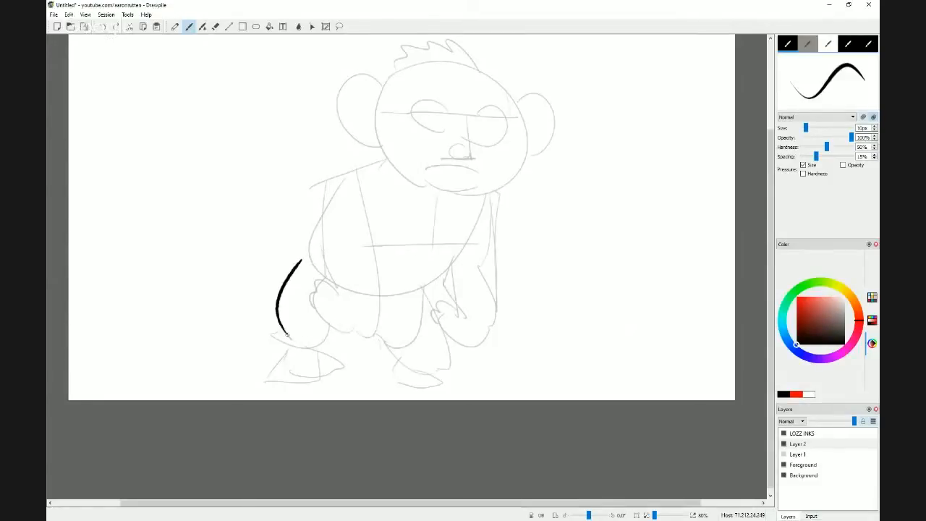
pyautogui.moveTo(285, 337)
pyautogui.mouseDown()
pyautogui.moveTo(272, 380)
pyautogui.moveTo(285, 366)
pyautogui.moveTo(283, 383)
pyautogui.moveTo(293, 373)
pyautogui.moveTo(303, 385)
pyautogui.moveTo(308, 370)
pyautogui.moveTo(315, 382)
pyautogui.moveTo(324, 372)
pyautogui.moveTo(334, 379)
pyautogui.moveTo(338, 370)
pyautogui.moveTo(313, 342)
pyautogui.moveTo(331, 328)
pyautogui.mouseUp()
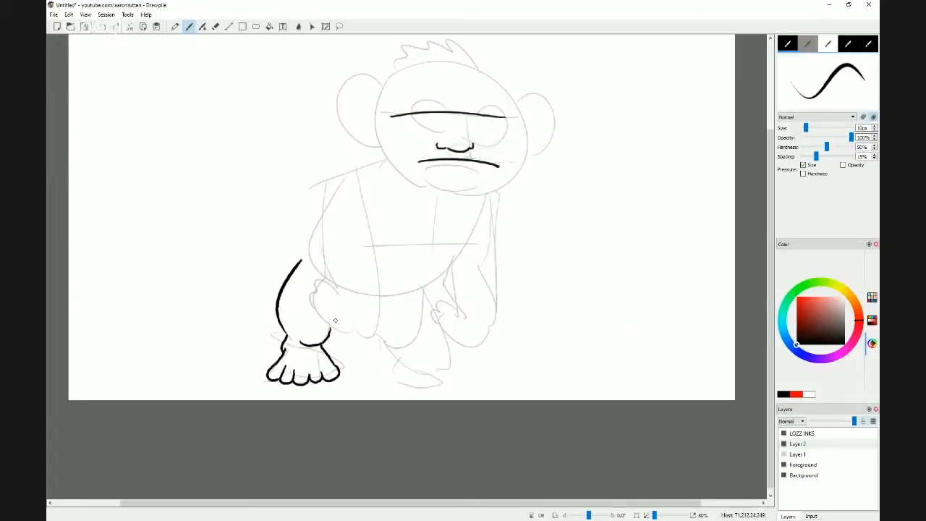
pyautogui.hotkey('ctrl', 'z')
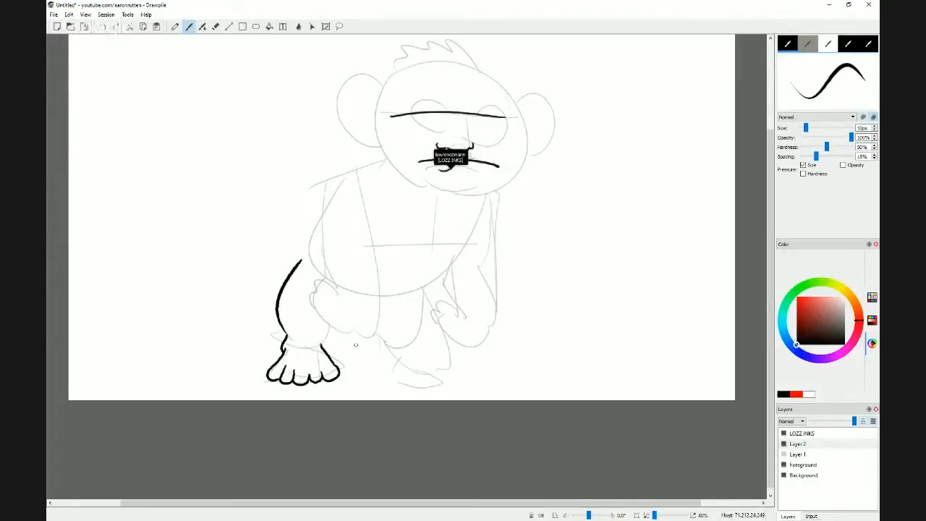
pyautogui.moveTo(307, 346); pyautogui.dragTo(330, 327)
pyautogui.hotkey('ctrl', 'z')
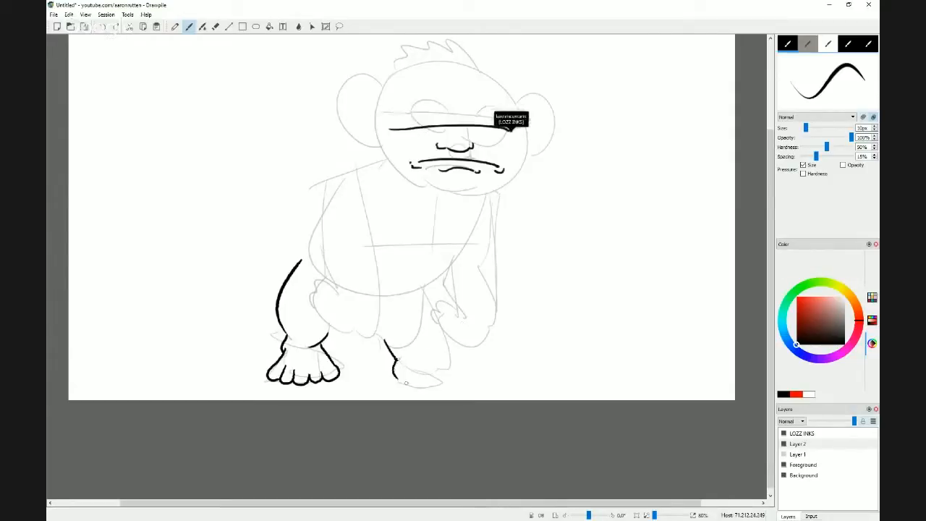
# Ink the second leg's lower curve and its foot with toes, undoing and redrawing unsatisfactory strokes.
pyautogui.moveTo(396, 378); pyautogui.dragTo(460, 389)
pyautogui.hotkey('ctrl', 'z')
pyautogui.moveTo(480, 343); pyautogui.dragTo(469, 352)
pyautogui.hotkey('ctrl', 'z')
pyautogui.hotkey('ctrl', 'z')
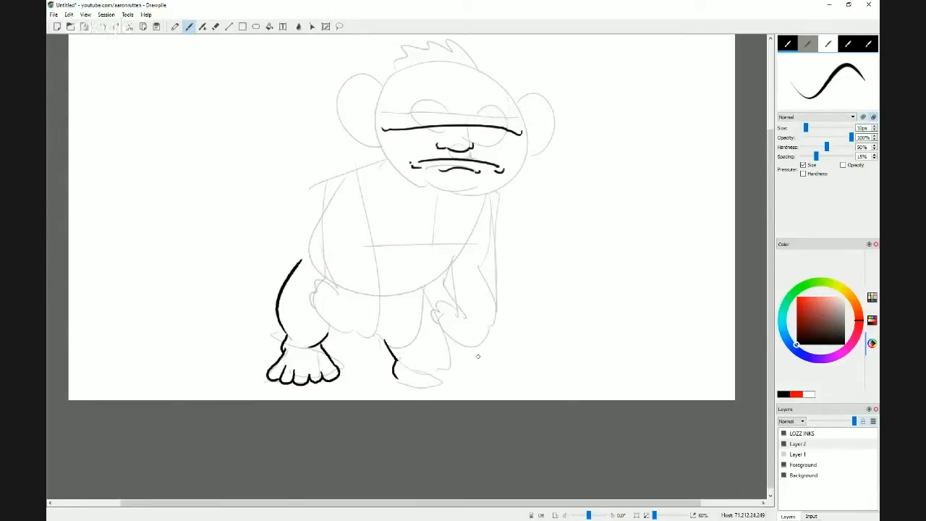
pyautogui.hotkey('ctrl', 'z')
pyautogui.moveTo(395, 358); pyautogui.dragTo(398, 380)
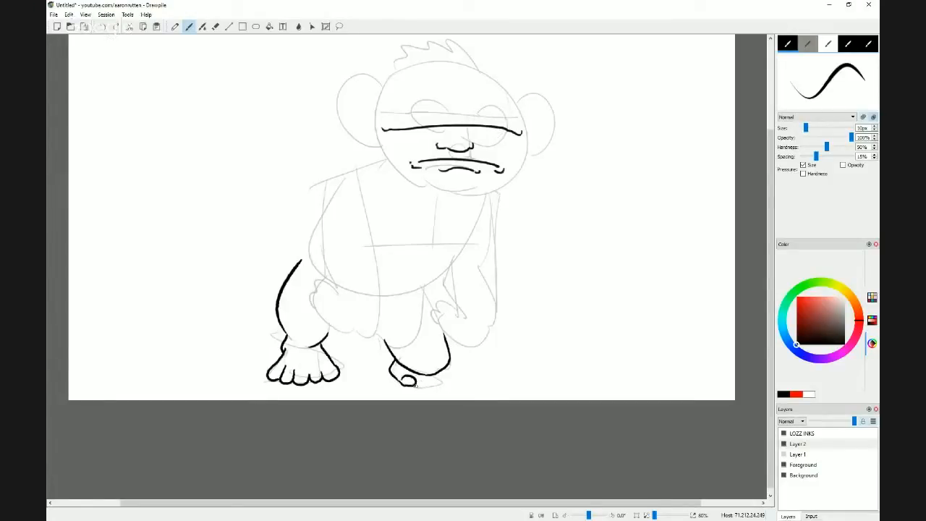
pyautogui.moveTo(435, 378)
pyautogui.mouseDown()
pyautogui.moveTo(432, 387)
pyautogui.moveTo(449, 382)
pyautogui.mouseUp()
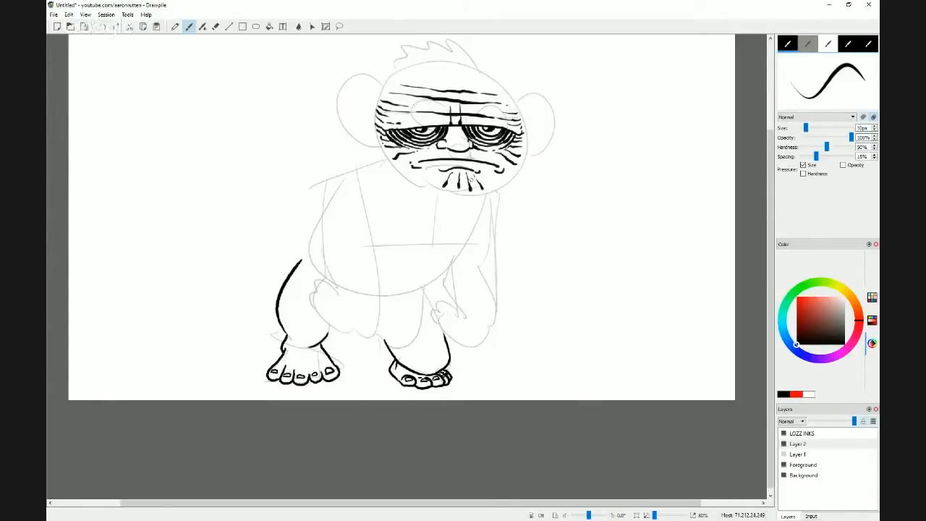
# Ink both edges of the near hanging arm and its closed hand with knuckles, erasing the misplaced finger detail.
pyautogui.moveTo(361, 190)
pyautogui.mouseDown()
pyautogui.moveTo(380, 292)
pyautogui.moveTo(380, 323)
pyautogui.moveTo(366, 333)
pyautogui.mouseUp()
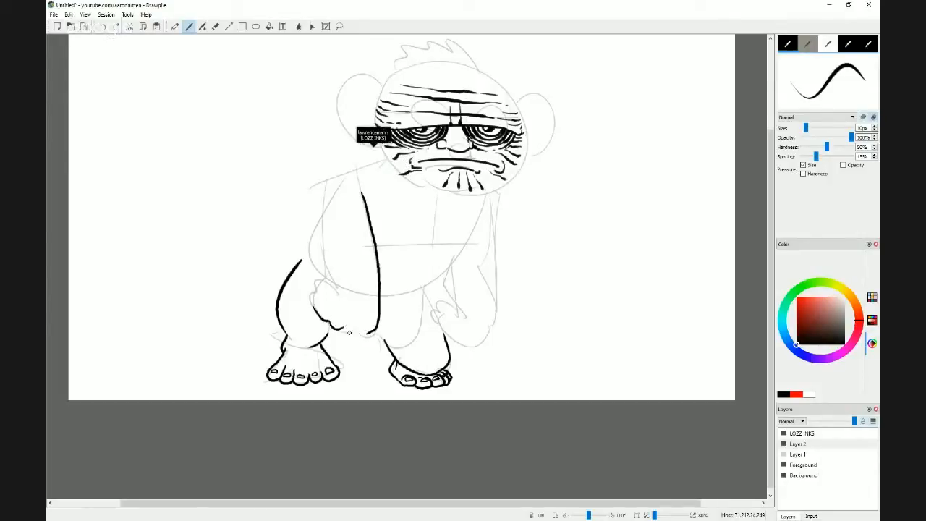
pyautogui.moveTo(344, 328); pyautogui.dragTo(360, 332)
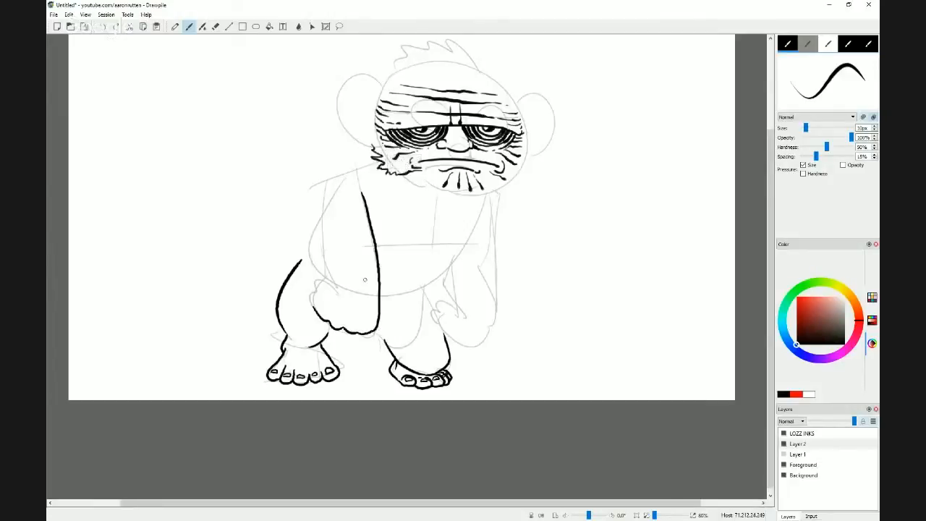
pyautogui.moveTo(313, 308); pyautogui.dragTo(324, 281)
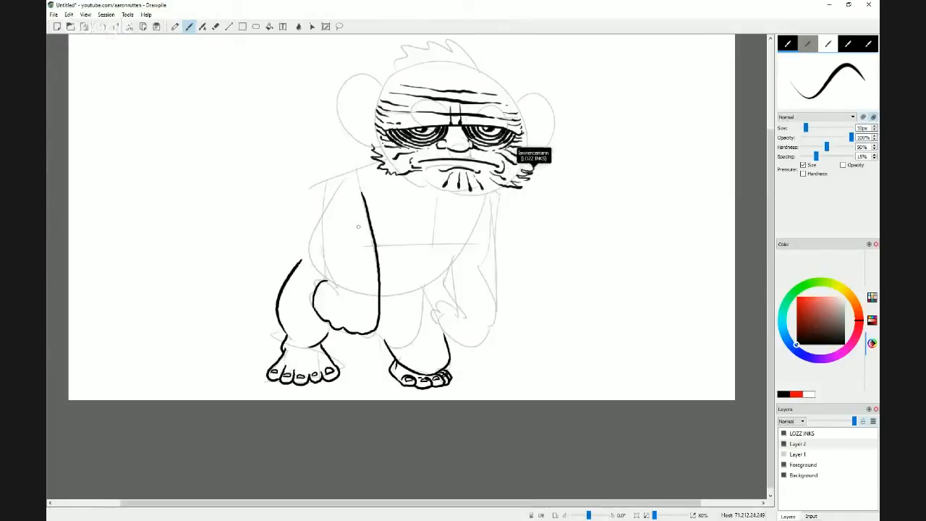
pyautogui.moveTo(318, 198)
pyautogui.mouseDown()
pyautogui.moveTo(327, 271)
pyautogui.moveTo(342, 294)
pyautogui.mouseUp()
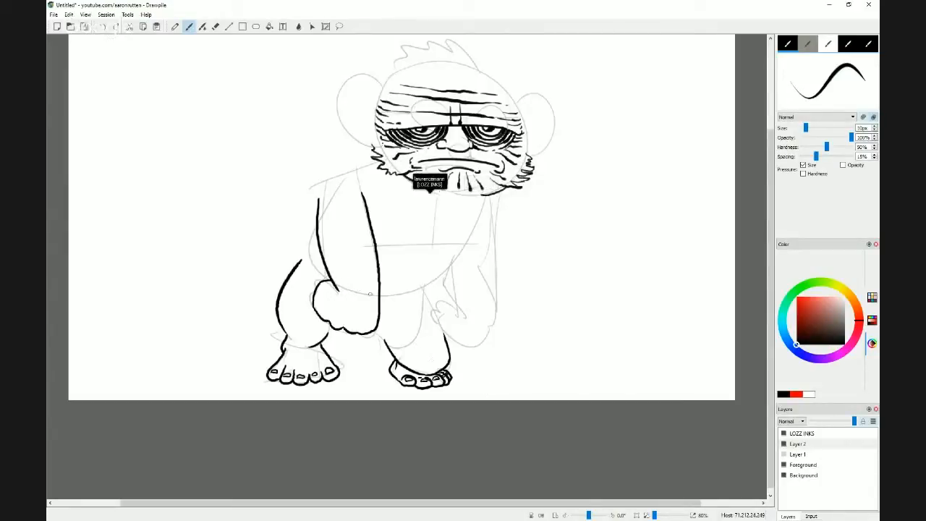
pyautogui.moveTo(321, 299); pyautogui.dragTo(326, 302)
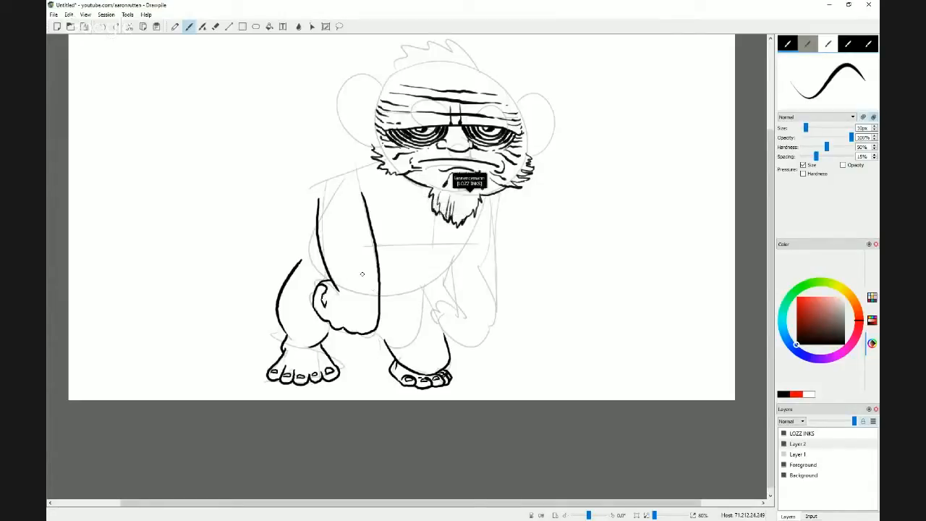
pyautogui.press('e')
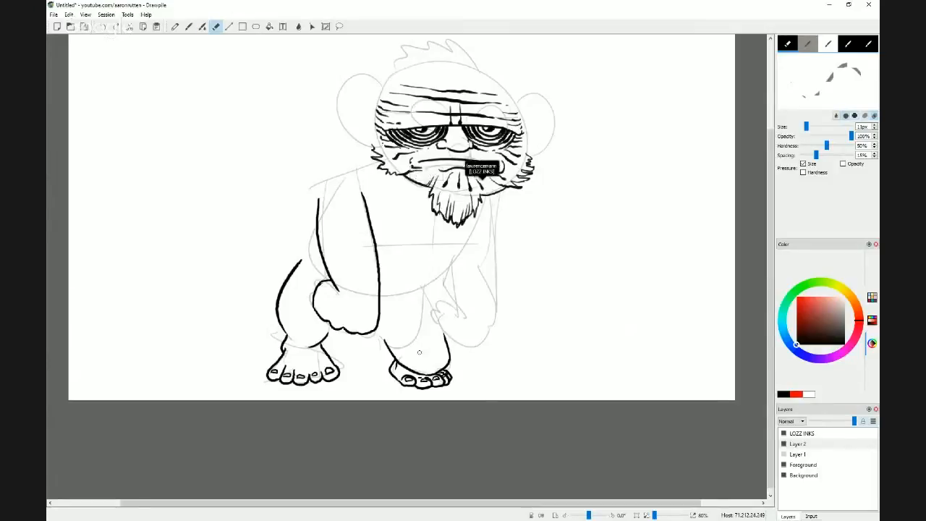
pyautogui.press('b')
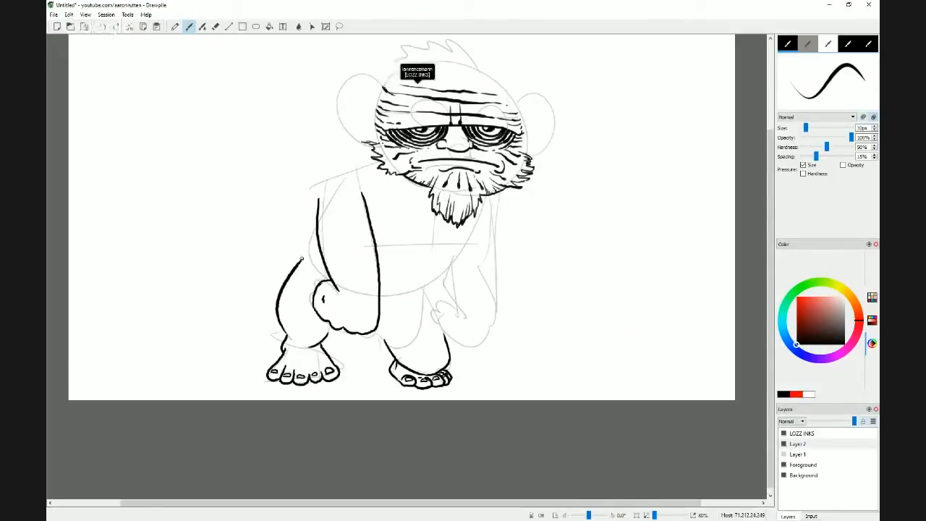
# Ink the rounded back and shoulder contour and the outer edge of the opposite arm.
pyautogui.moveTo(300, 256)
pyautogui.mouseDown()
pyautogui.moveTo(297, 218)
pyautogui.moveTo(308, 195)
pyautogui.moveTo(336, 170)
pyautogui.moveTo(375, 159)
pyautogui.mouseUp()
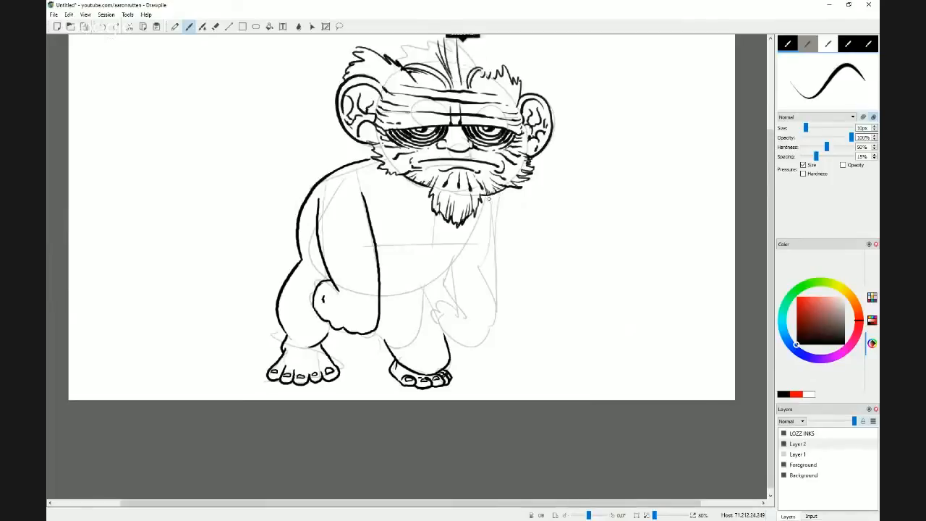
pyautogui.moveTo(491, 201)
pyautogui.mouseDown()
pyautogui.moveTo(498, 287)
pyautogui.moveTo(490, 334)
pyautogui.mouseUp()
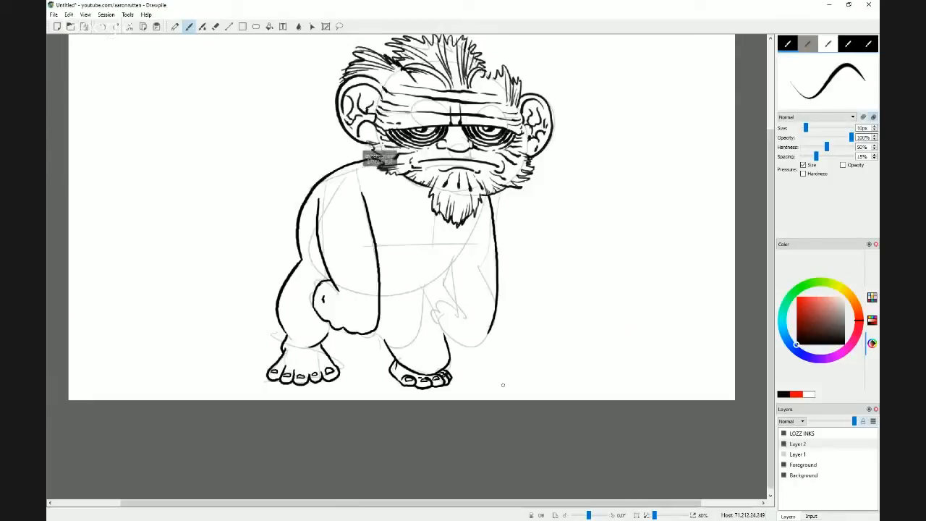
# Erase the rounded thumb side of the near hand and redraw it as a smaller curled finger shape.
pyautogui.press('e')
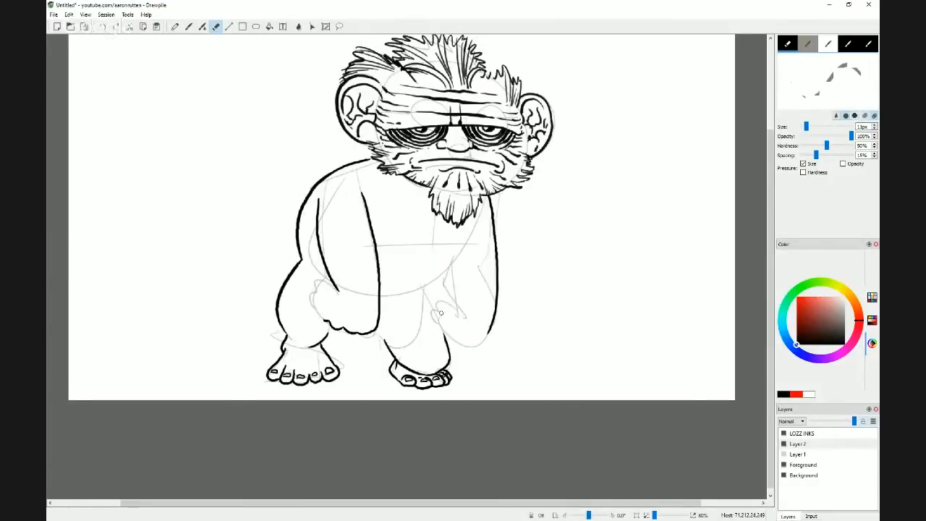
pyautogui.press('b')
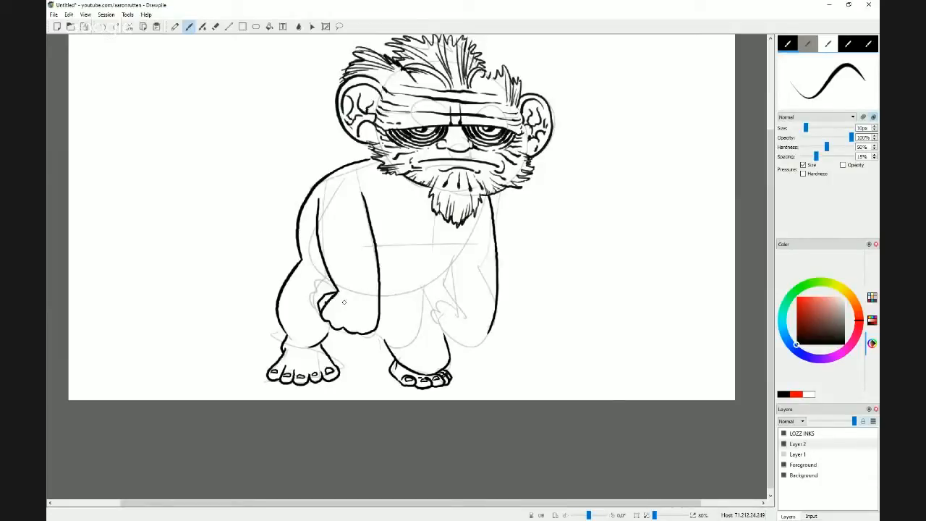
# Ink the opposite forearm, hand and belly contour, erasing the hand and leg lines that overlap the bone.
pyautogui.press('e')
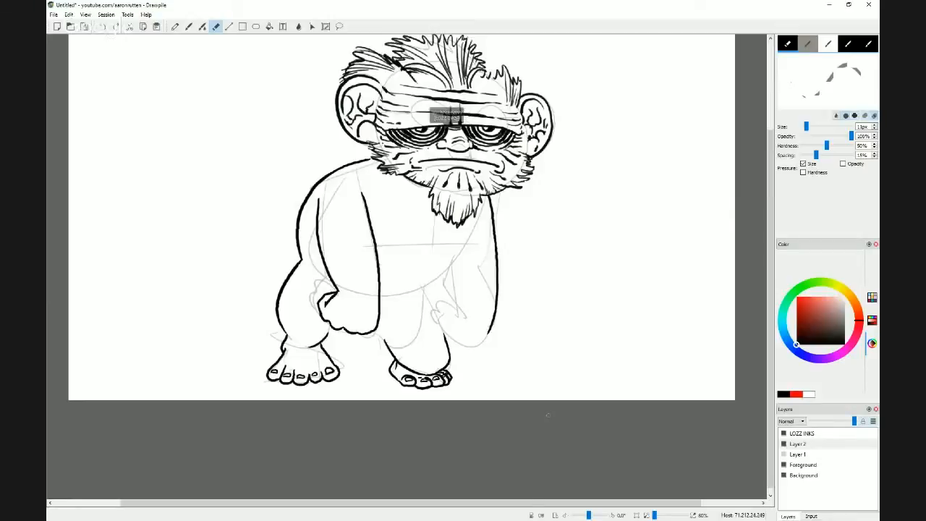
pyautogui.press('b')
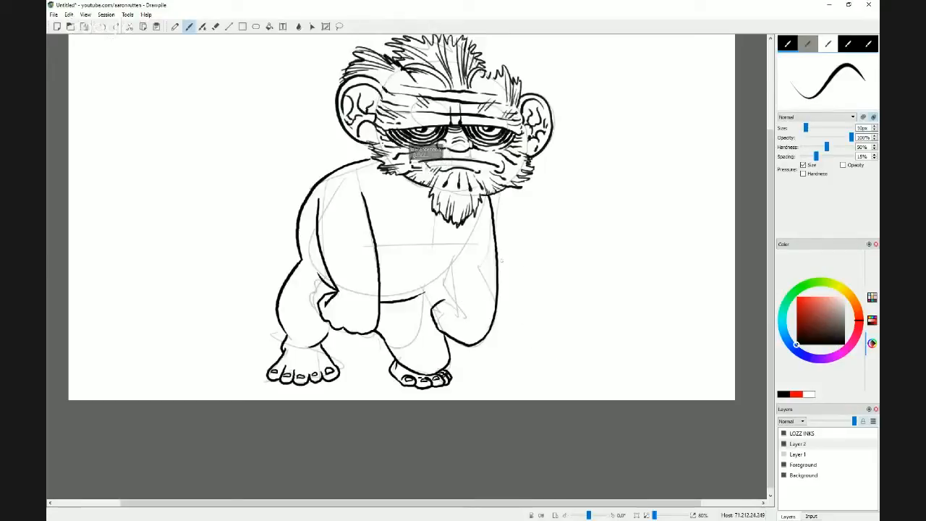
pyautogui.moveTo(446, 267); pyautogui.dragTo(455, 287)
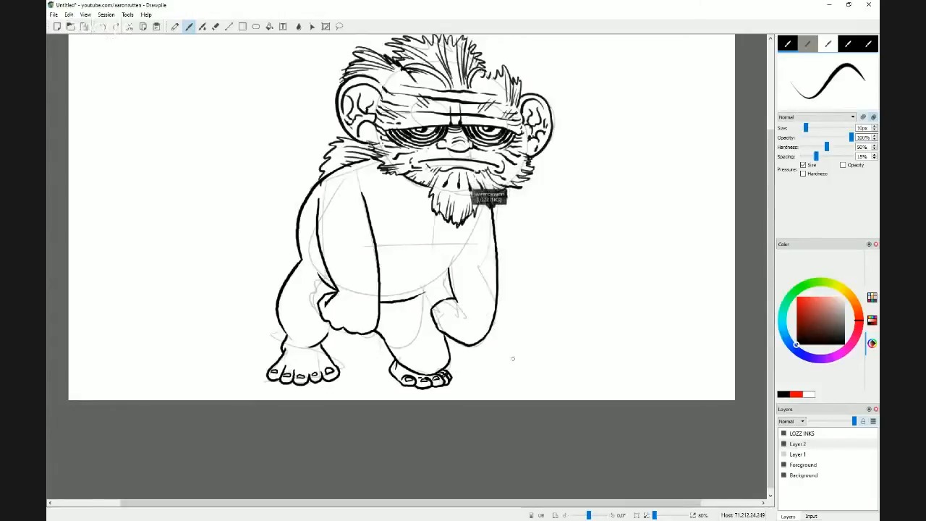
pyautogui.press('e')
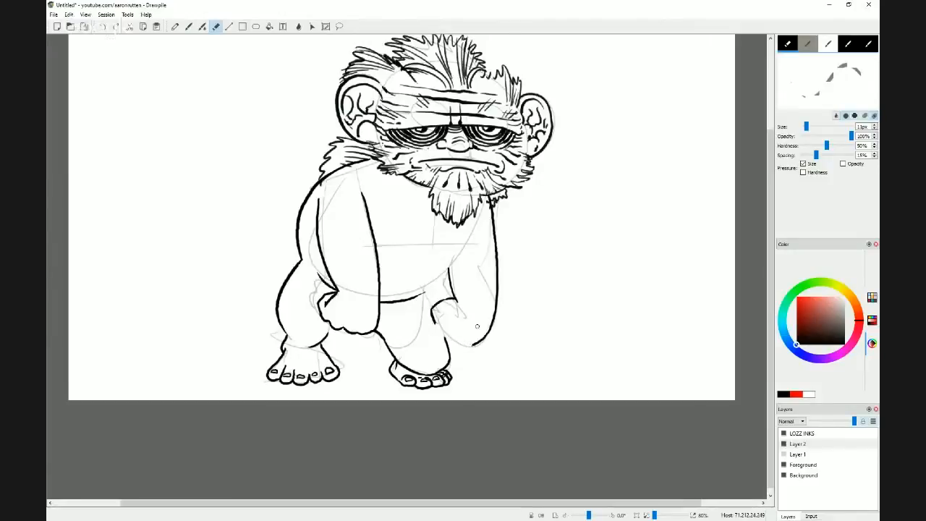
pyautogui.press('b')
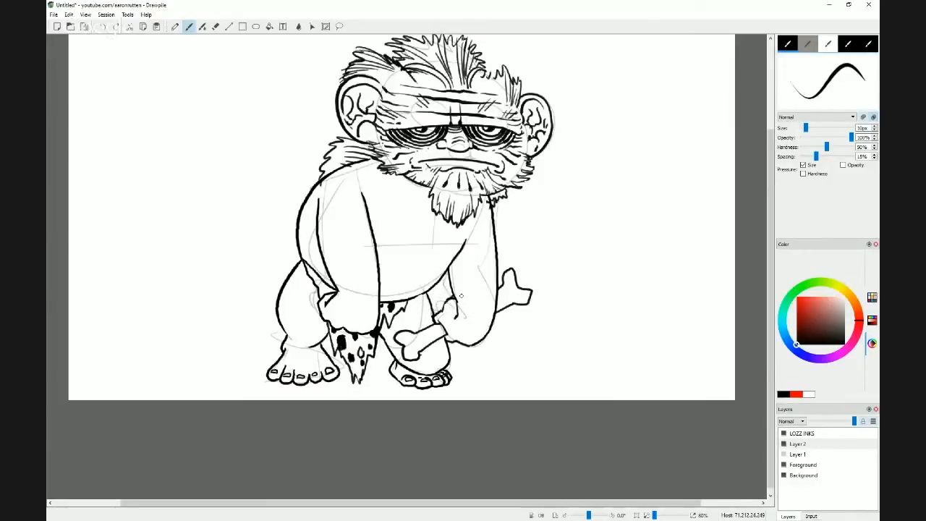
# Hide Layer 2 and show it again to check which ink lines belong to it.
pyautogui.press('e')
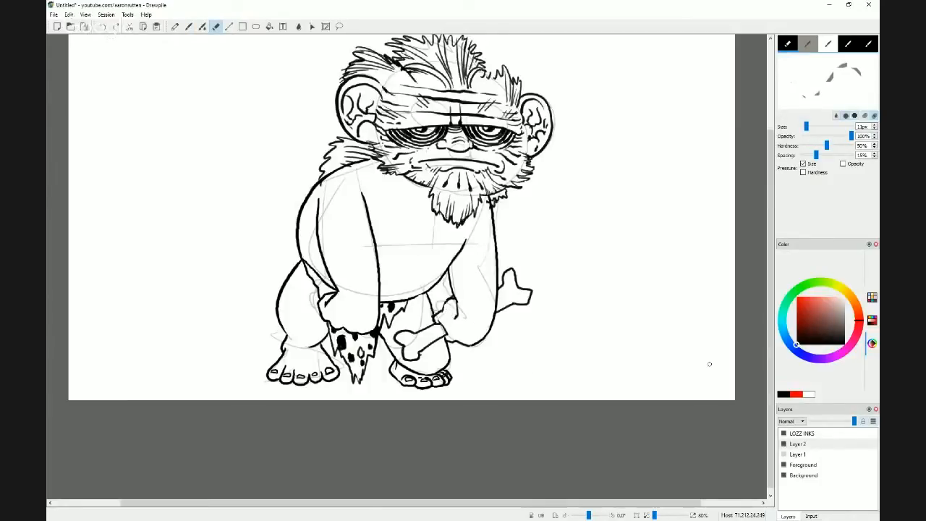
pyautogui.click(801, 445)
pyautogui.click(784, 443)
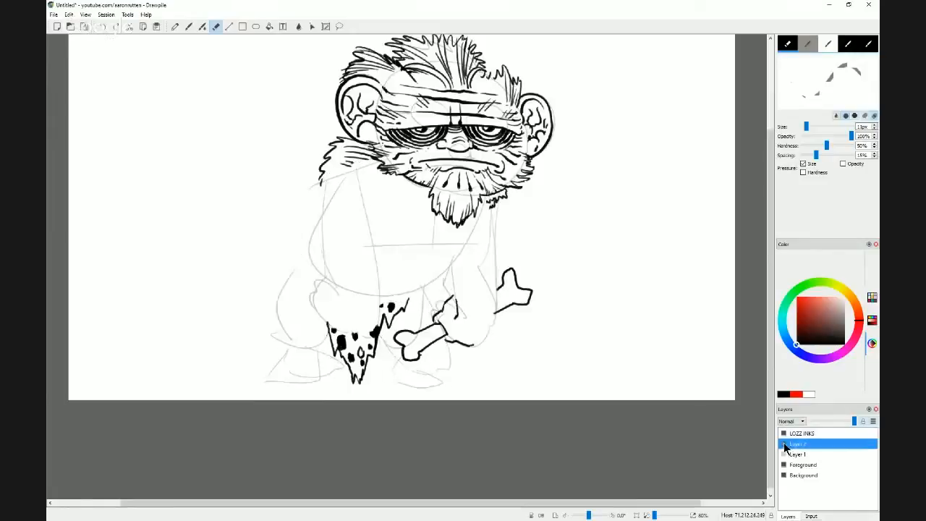
pyautogui.click(784, 443)
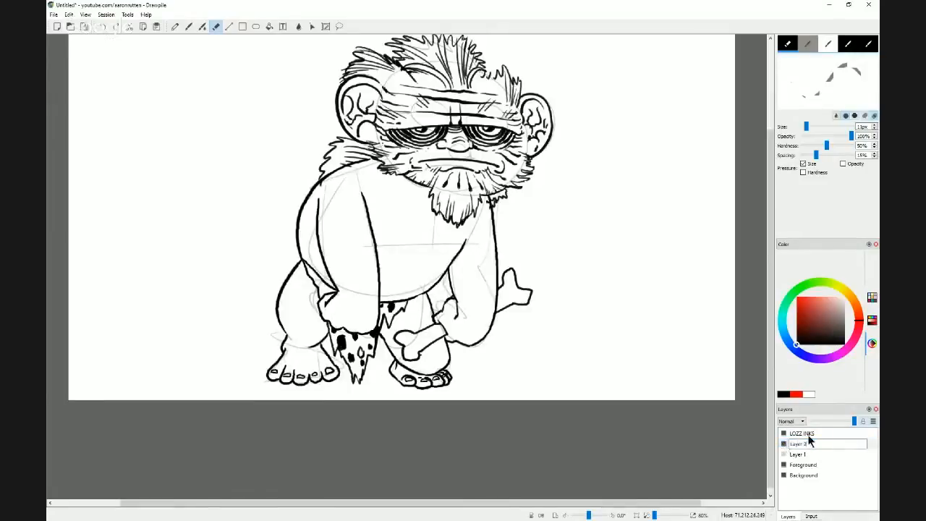
# Switch to the collaborator's ink layer with the eraser, and return to Layer 2.
pyautogui.click(815, 434)
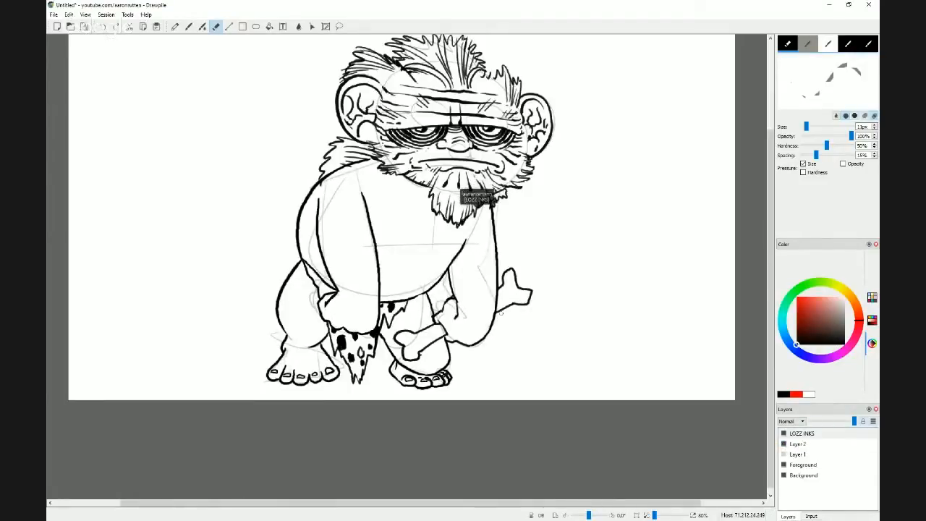
pyautogui.moveTo(377, 173); pyautogui.dragTo(417, 197)
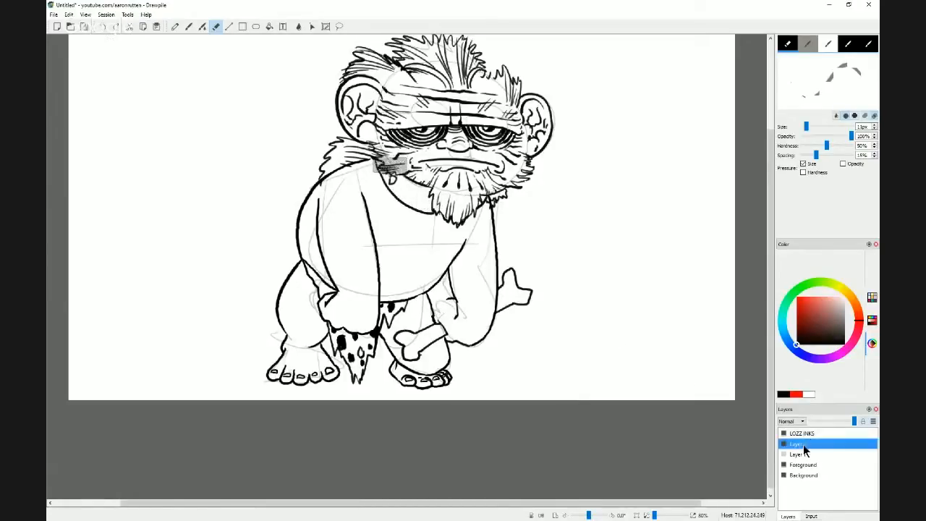
pyautogui.click(797, 443)
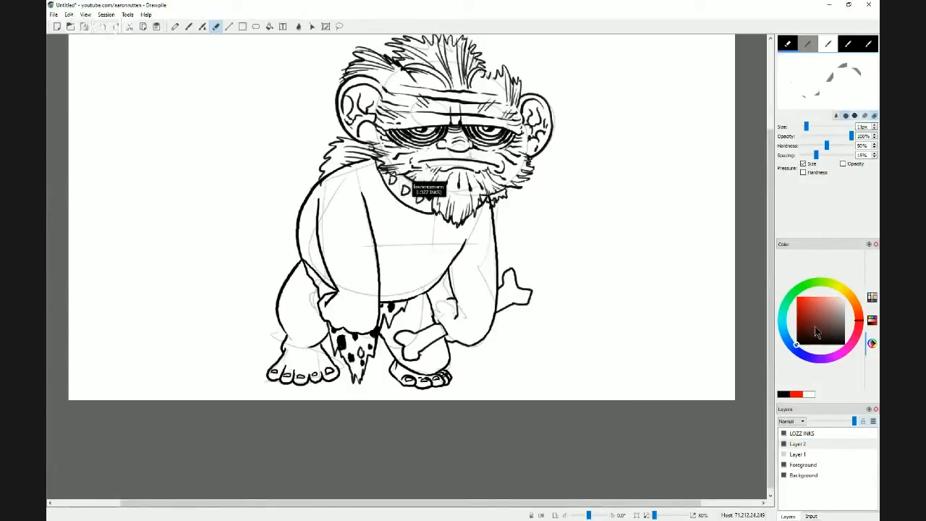
# Ink the inner forearm line above the bone on Layer 2, and try a small finger shape beside it before erasing that shape.
pyautogui.press('b')
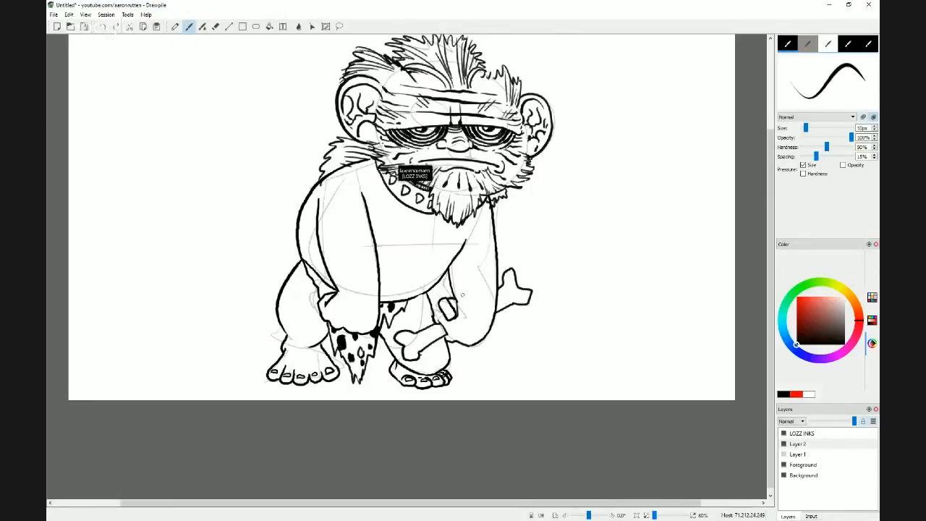
pyautogui.press('e')
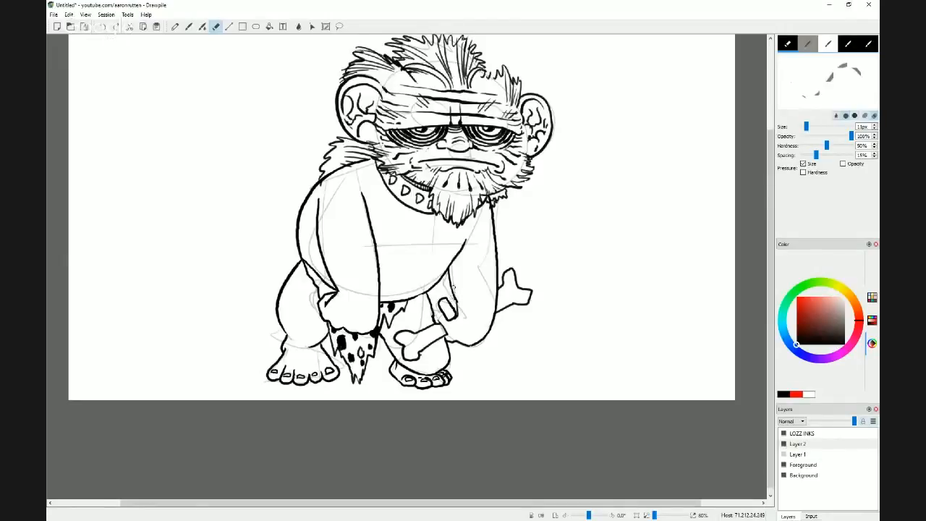
pyautogui.press('b')
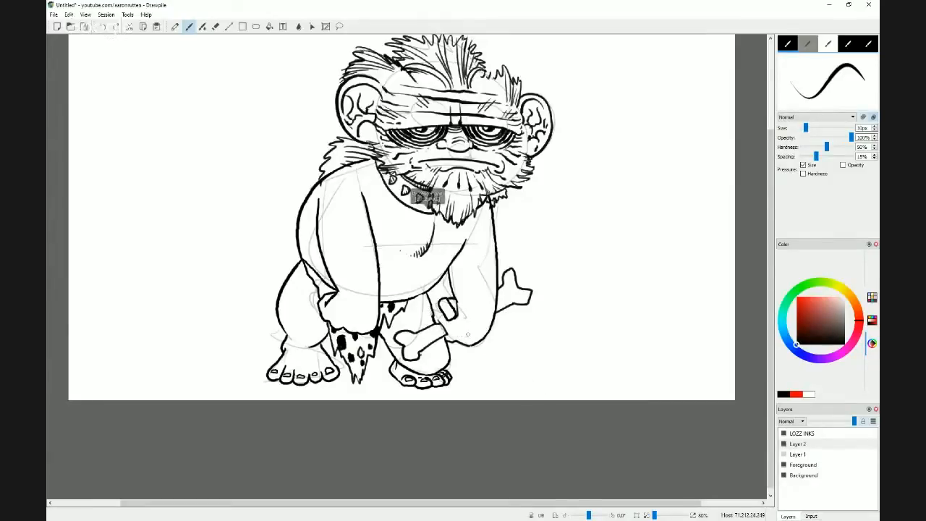
pyautogui.press('e')
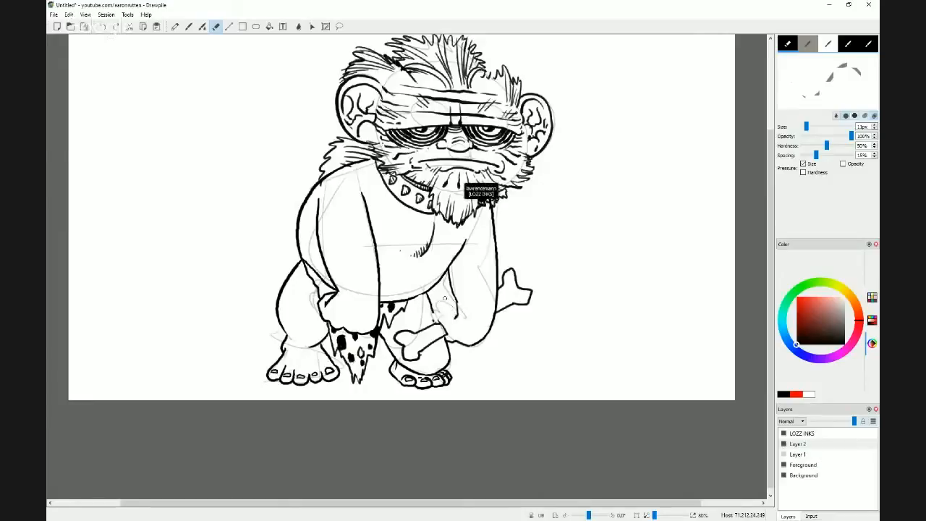
# On the LOZZ INKS layer, ink the wrist contour connecting the forearm to the bone and the hand's lower edge.
pyautogui.click(804, 434)
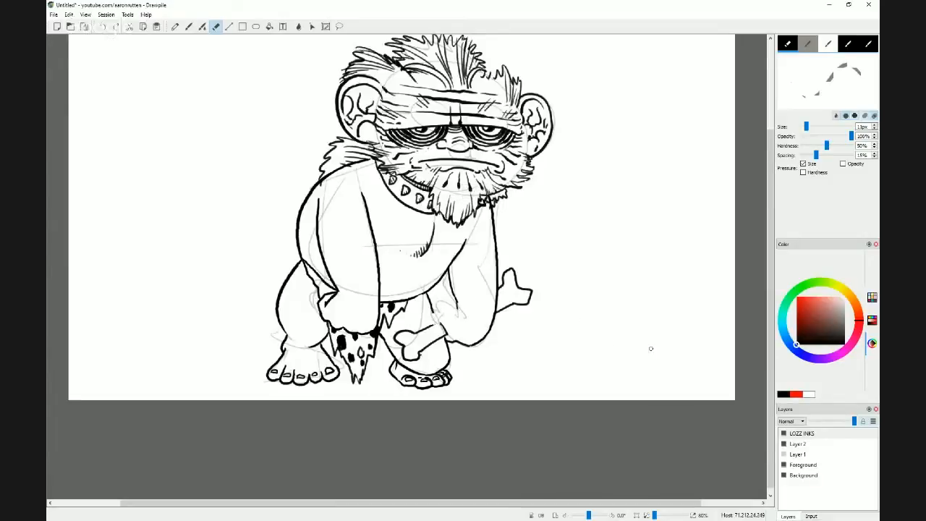
pyautogui.press('b')
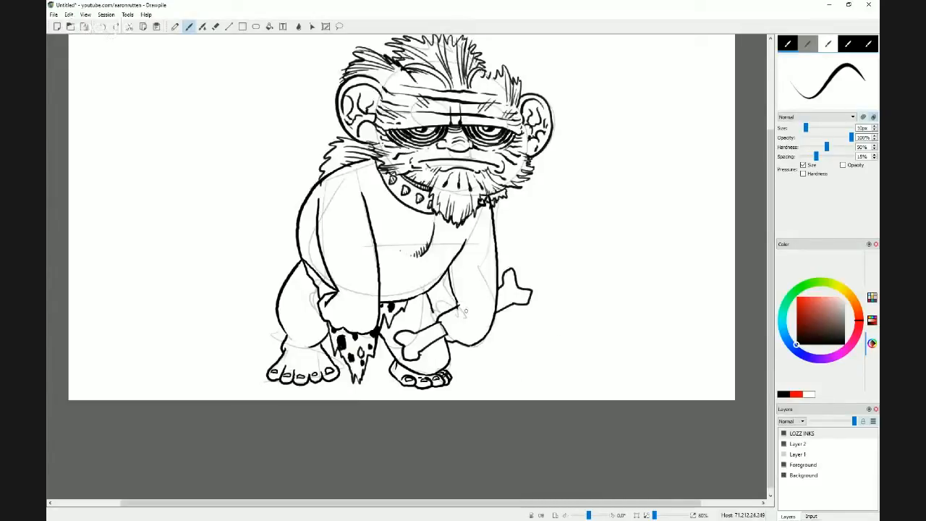
pyautogui.press('e')
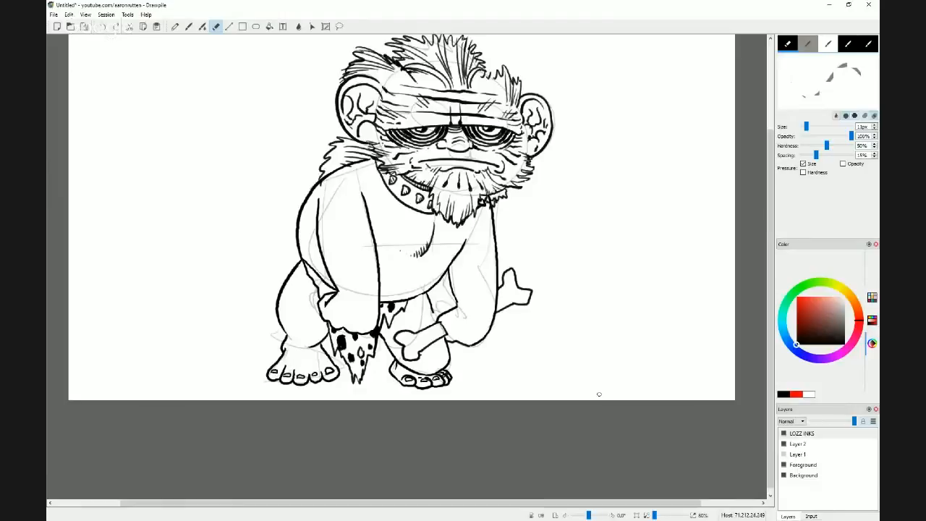
pyautogui.press('b')
pyautogui.moveTo(449, 338); pyautogui.dragTo(465, 344)
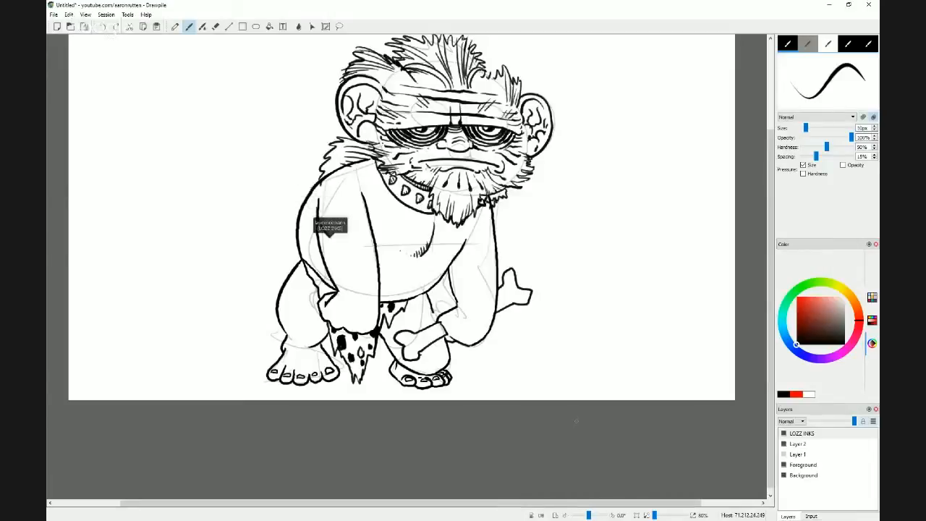
# Rotate the canvas nearly upside down, and hide and show the LOZZ INKS layer to check its lines.
pyautogui.click(596, 518)
pyautogui.moveTo(590, 515); pyautogui.dragTo(574, 518)
pyautogui.click(567, 517)
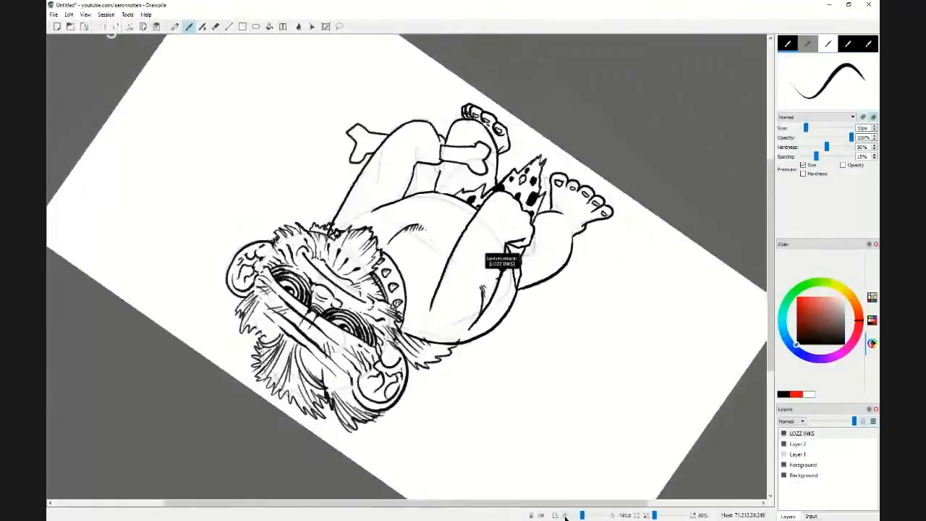
pyautogui.click(567, 517)
pyautogui.click(566, 517)
pyautogui.click(566, 517)
pyautogui.click(566, 517)
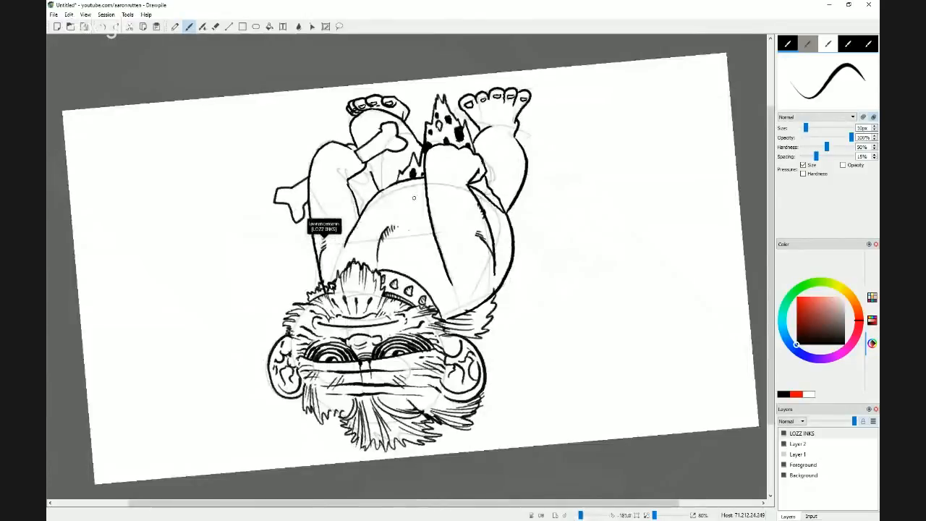
pyautogui.click(784, 433)
pyautogui.click(784, 434)
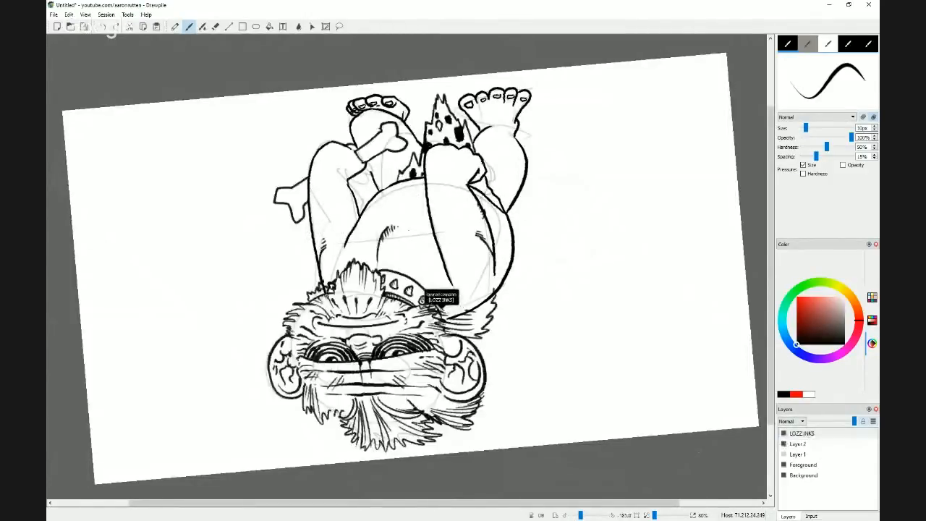
# Erase the bone's straight end at the gripping hand and redraw it rounded on LOZZ INKS, touching up the hand contour.
pyautogui.press('e')
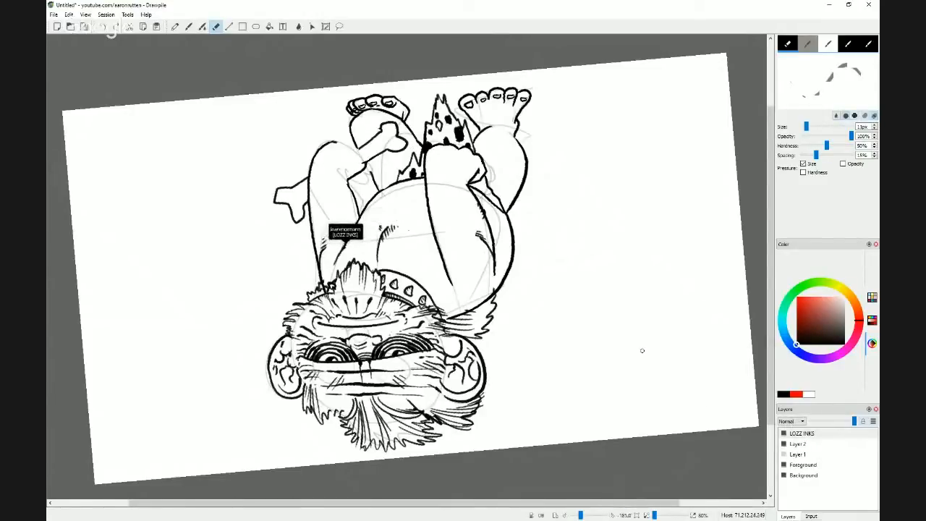
pyautogui.press('b')
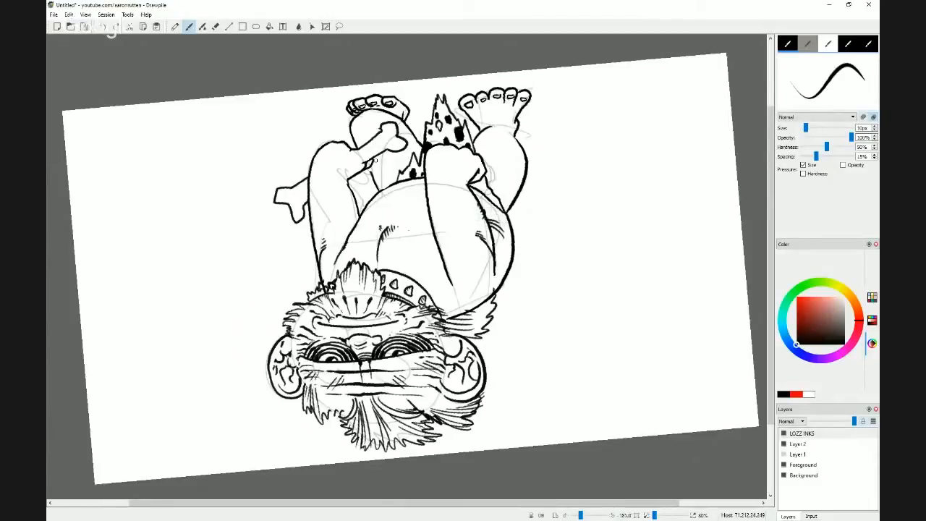
pyautogui.press('e')
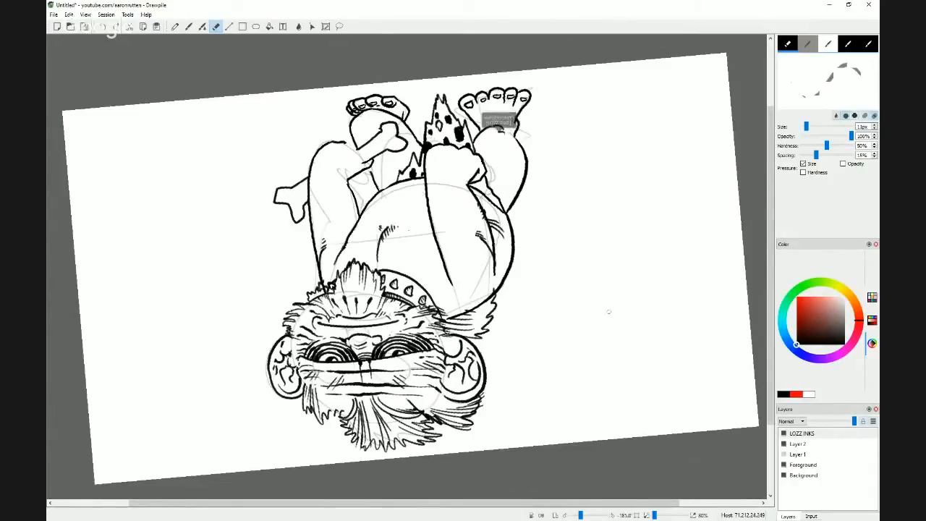
pyautogui.press('pagedown')
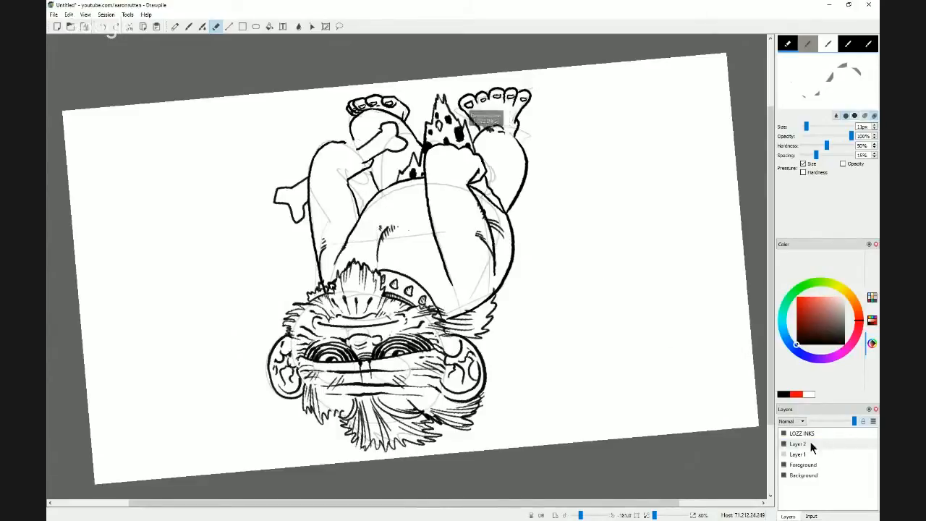
pyautogui.click(829, 433)
pyautogui.press('b')
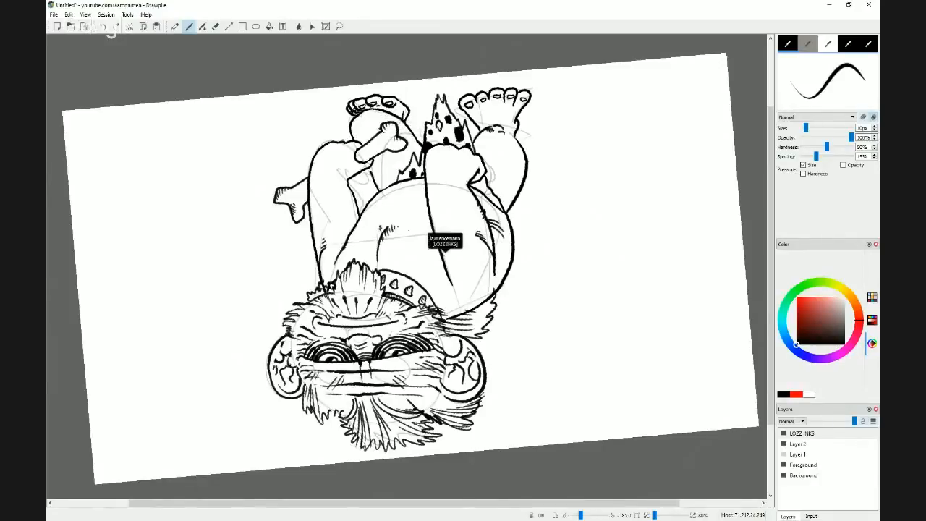
pyautogui.press('e')
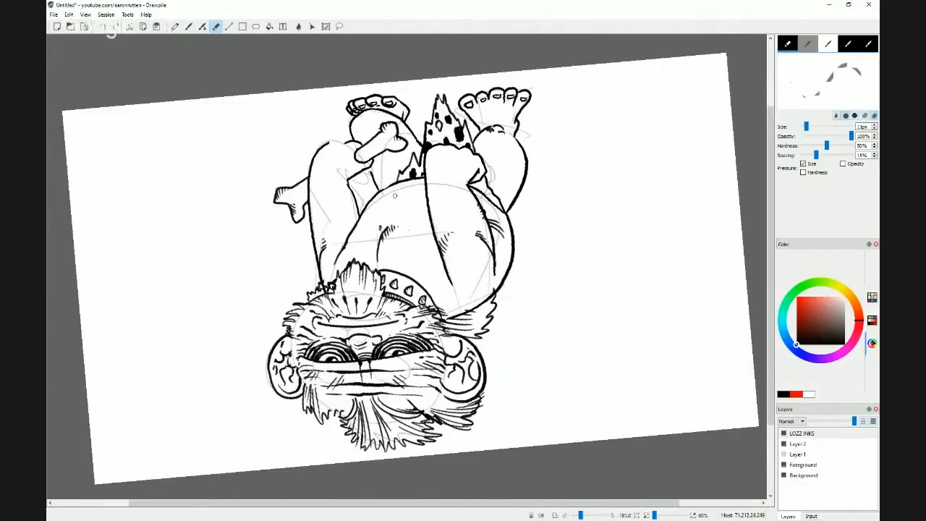
pyautogui.press('b')
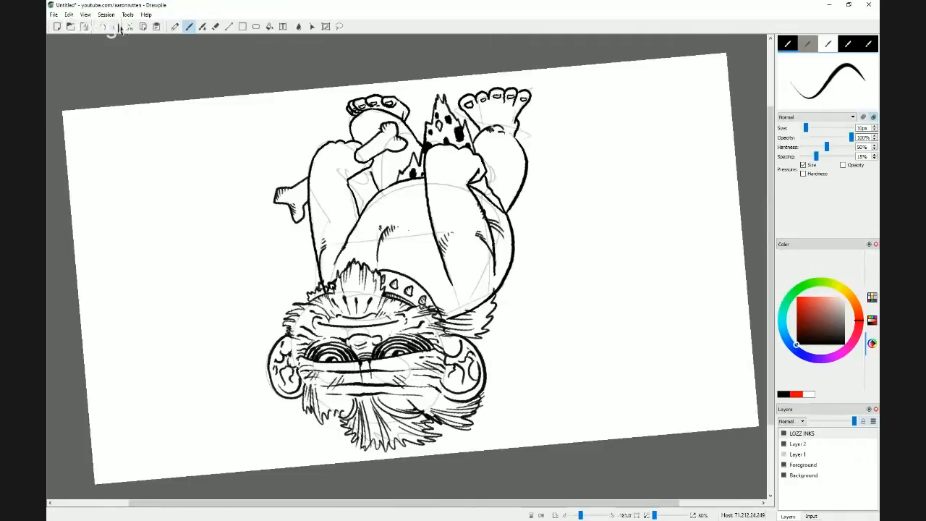
# Turn the canvas back upright by resetting its rotation to 0°.
pyautogui.click(566, 516)
pyautogui.click(566, 515)
pyautogui.click(565, 516)
pyautogui.click(566, 516)
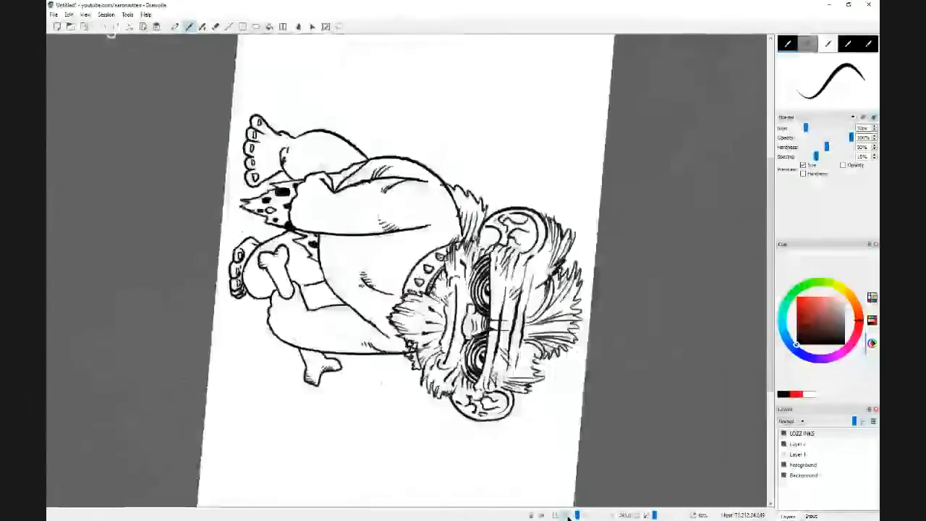
pyautogui.click(566, 516)
pyautogui.click(566, 515)
pyautogui.click(566, 515)
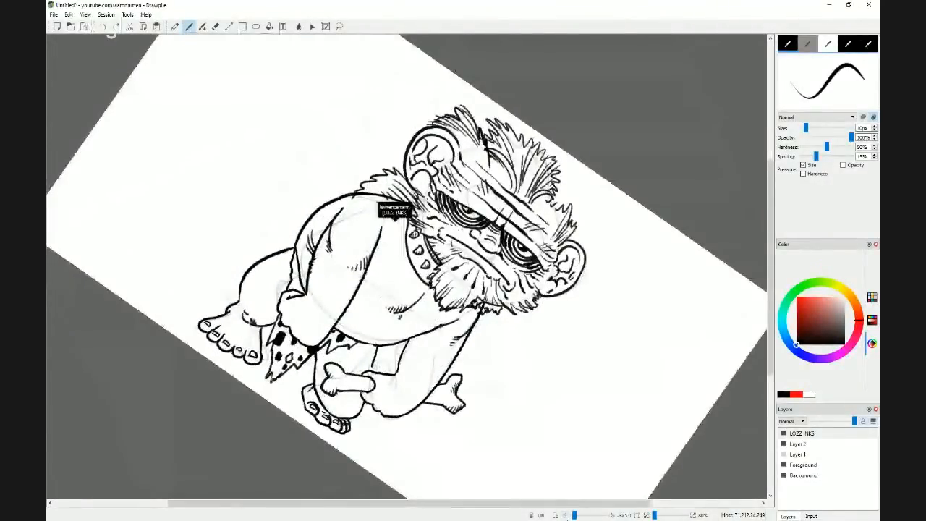
pyautogui.moveTo(574, 515)
pyautogui.mouseDown()
pyautogui.moveTo(603, 516)
pyautogui.moveTo(588, 515)
pyautogui.mouseUp()
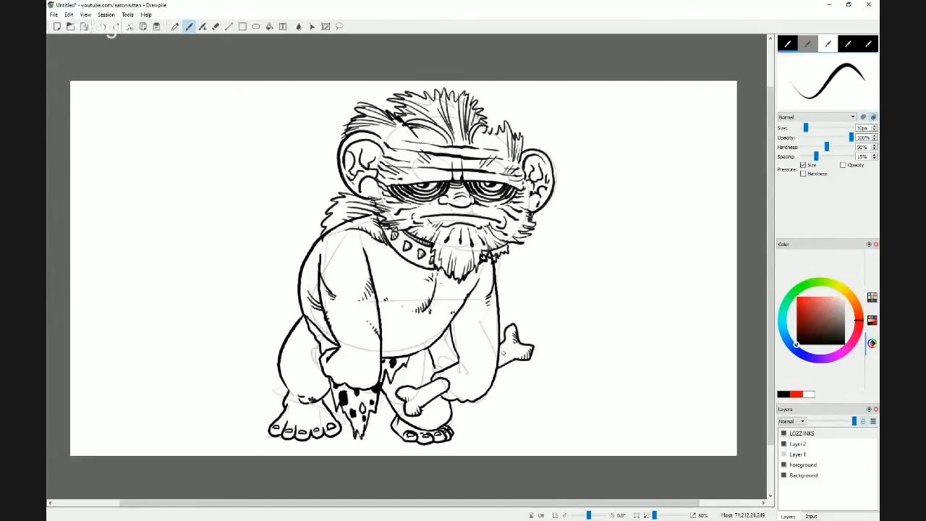
# Ink curved hair strokes across both forearms and short hairs on the bent rear leg.
pyautogui.moveTo(472, 323)
pyautogui.mouseDown()
pyautogui.moveTo(489, 319)
pyautogui.moveTo(472, 353)
pyautogui.mouseUp()
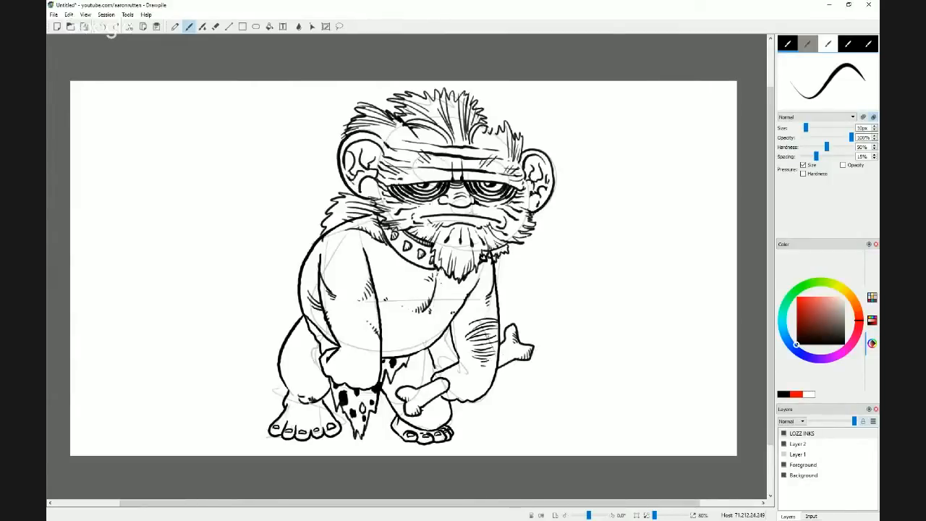
pyautogui.moveTo(475, 317); pyautogui.dragTo(470, 321)
pyautogui.moveTo(347, 344)
pyautogui.mouseDown()
pyautogui.moveTo(378, 340)
pyautogui.moveTo(373, 311)
pyautogui.mouseUp()
pyautogui.moveTo(336, 311); pyautogui.dragTo(370, 296)
pyautogui.moveTo(338, 298); pyautogui.dragTo(366, 289)
pyautogui.moveTo(347, 291); pyautogui.dragTo(366, 284)
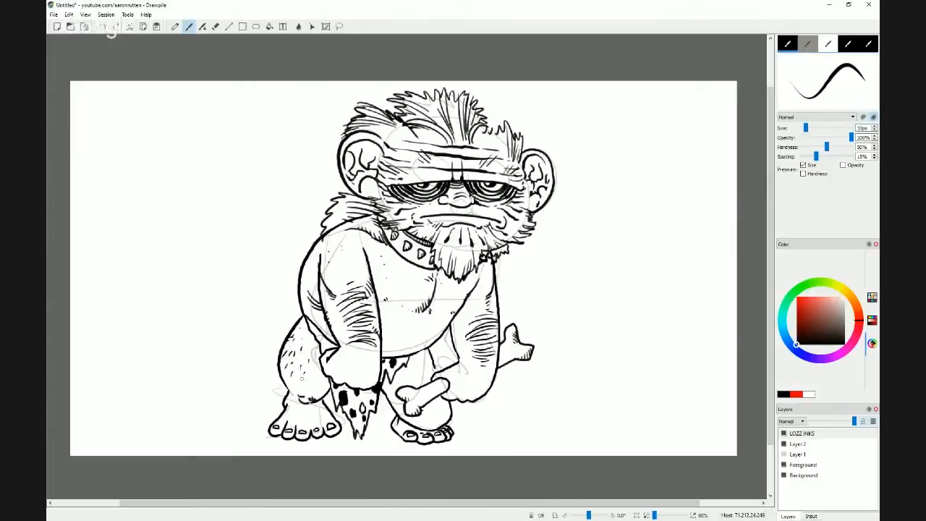
pyautogui.moveTo(302, 377); pyautogui.dragTo(303, 384)
# Hide the Foreground and Layer 1 sketch layers, leaving Layer 2 visible so only the ink lines show.
pyautogui.click(784, 445)
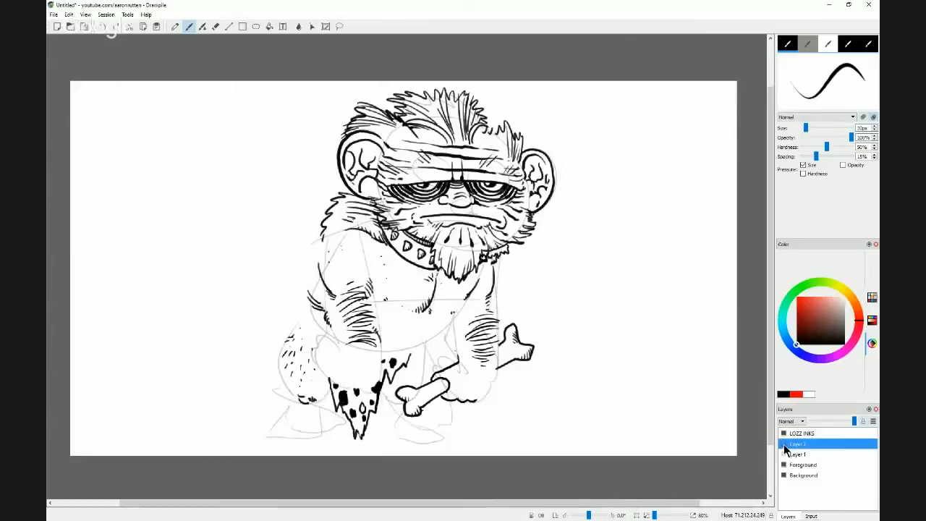
pyautogui.click(784, 445)
pyautogui.click(784, 445)
pyautogui.click(786, 466)
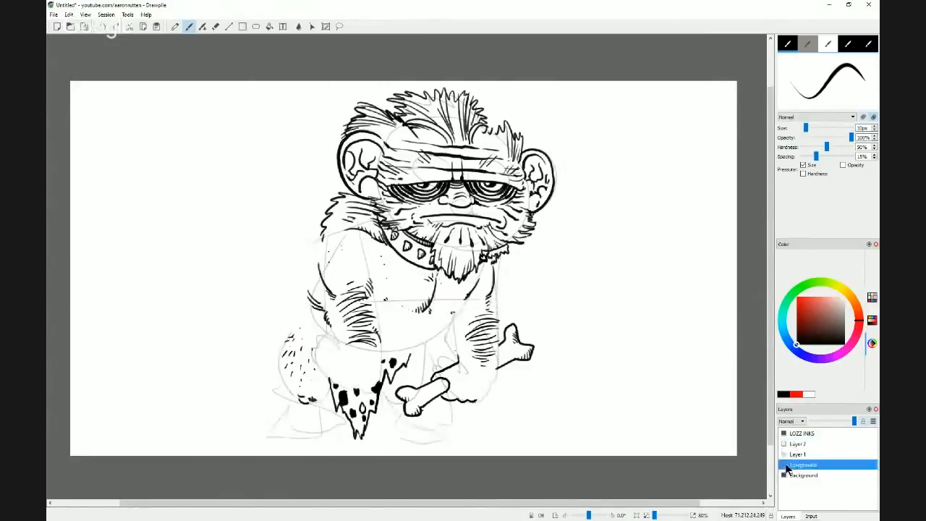
pyautogui.click(785, 455)
pyautogui.click(785, 456)
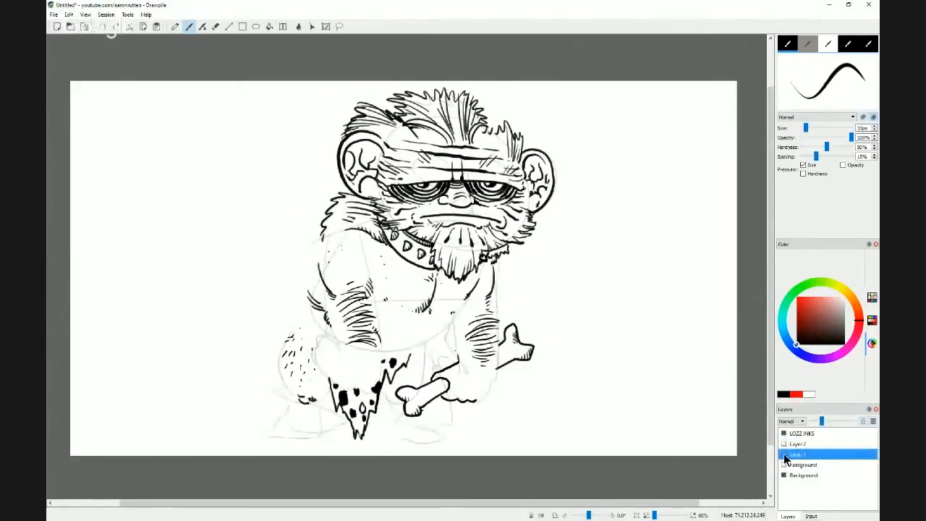
pyautogui.click(785, 455)
pyautogui.click(783, 445)
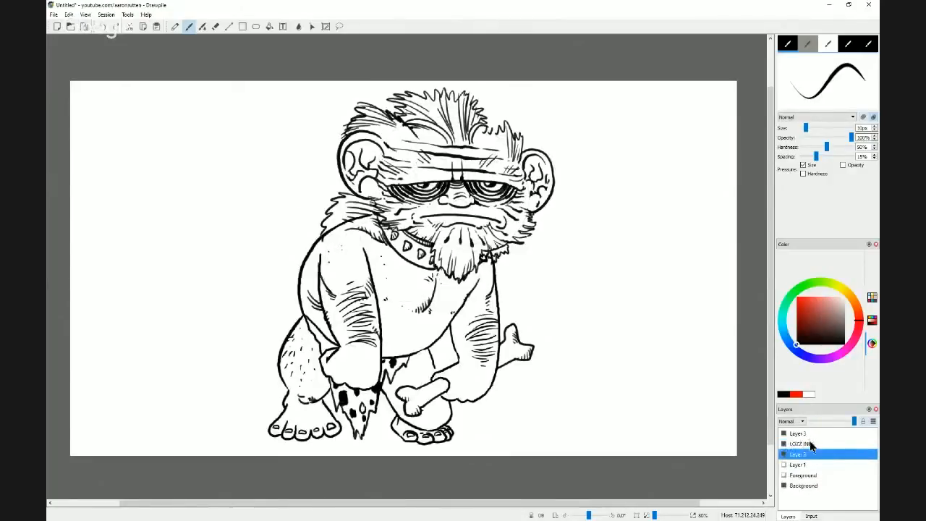
# Hide the LOZZ INKS layer and show it again to check which ink lines belong to it.
pyautogui.click(809, 442)
pyautogui.click(785, 444)
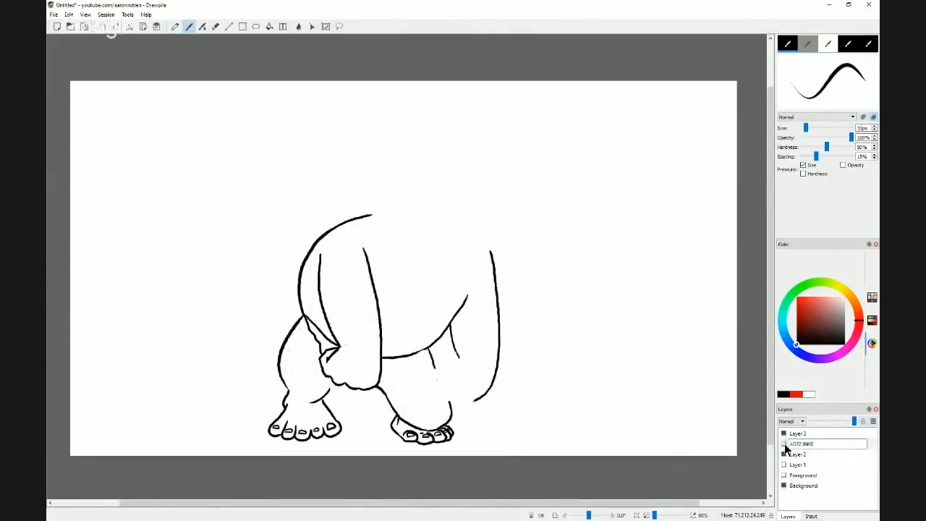
pyautogui.click(785, 444)
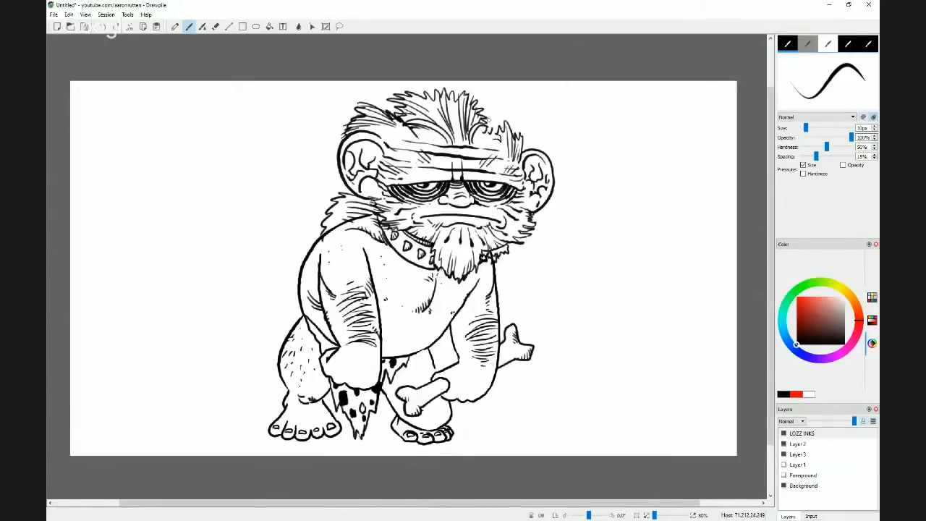
# Ink extra hair strokes on the head, the shoulder fur and the rear leg's outer contour on LOZZ INKS.
pyautogui.moveTo(491, 124); pyautogui.dragTo(503, 114)
pyautogui.moveTo(378, 104); pyautogui.dragTo(389, 112)
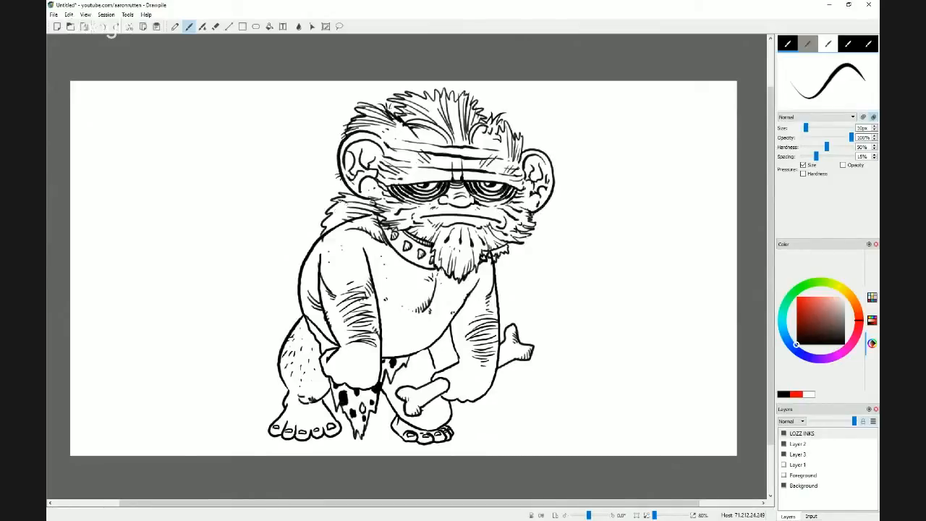
pyautogui.moveTo(346, 206); pyautogui.dragTo(335, 213)
pyautogui.moveTo(344, 202); pyautogui.dragTo(326, 225)
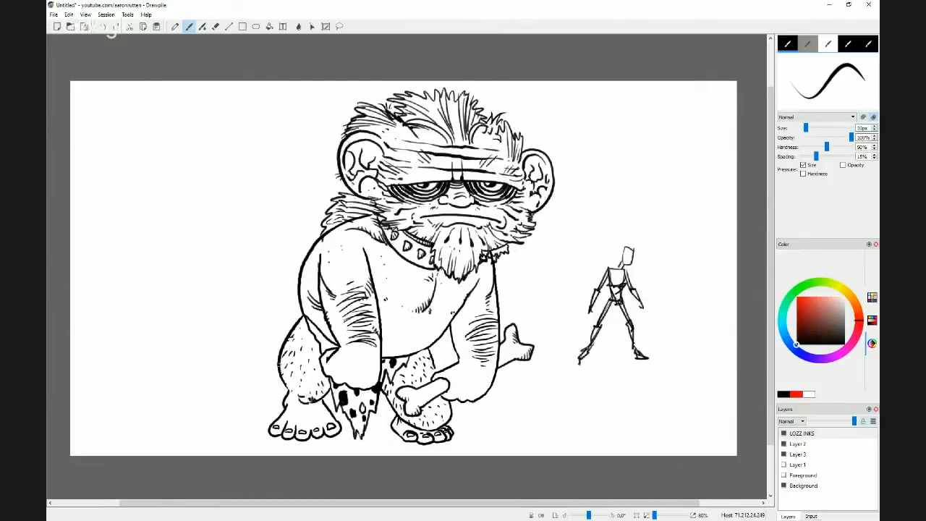
pyautogui.moveTo(279, 366)
pyautogui.mouseDown()
pyautogui.moveTo(277, 375)
pyautogui.moveTo(281, 346)
pyautogui.mouseUp()
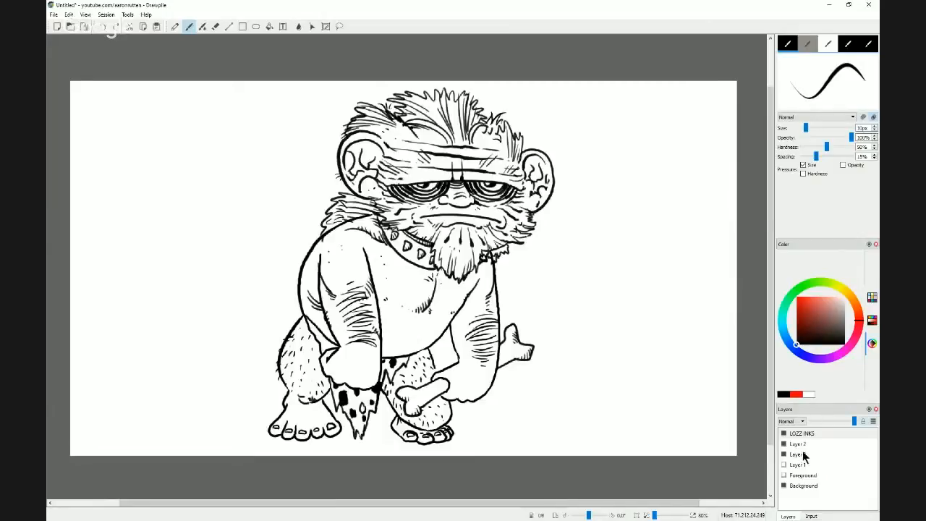
# Select Layer 3 beneath the ink layers and sample the tan skin colour from the face for the brush.
pyautogui.click(786, 455)
pyautogui.doubleClick(787, 456)
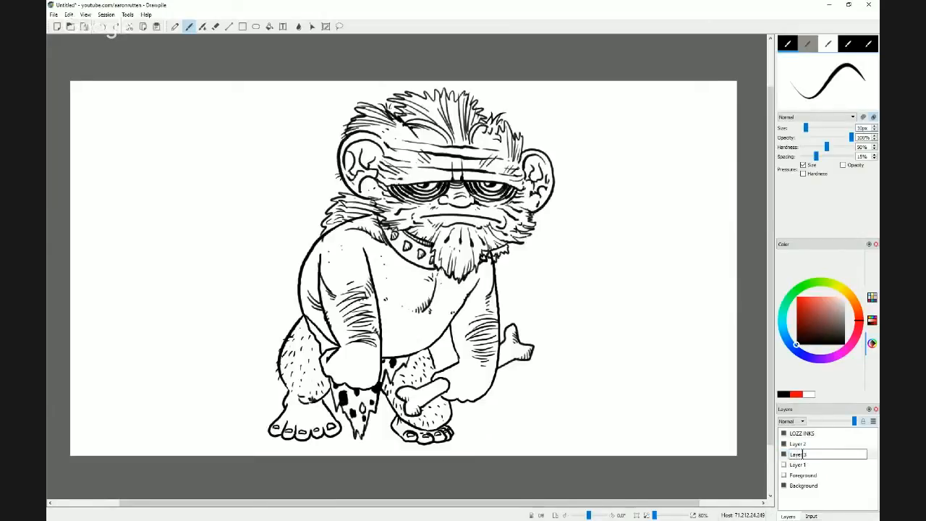
pyautogui.click(786, 458)
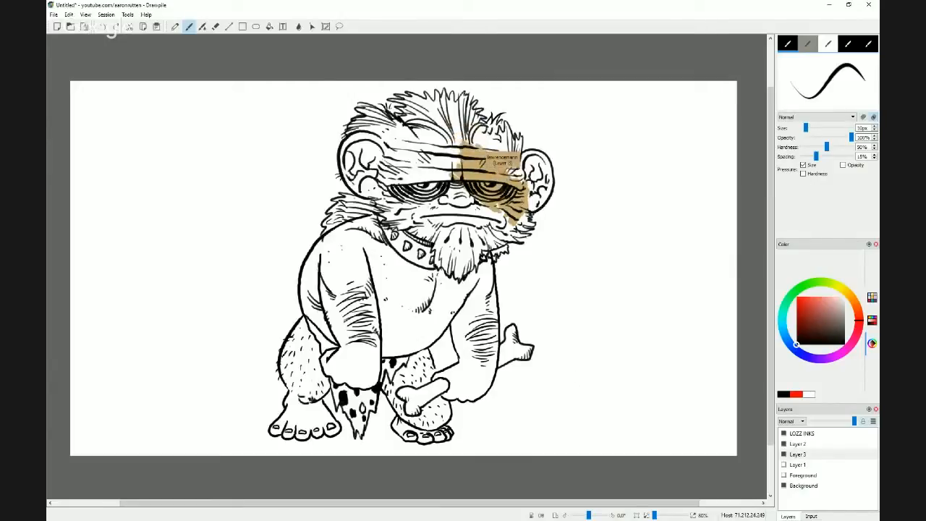
pyautogui.keyDown('ctrl'); pyautogui.click(524, 200); pyautogui.keyUp('ctrl')
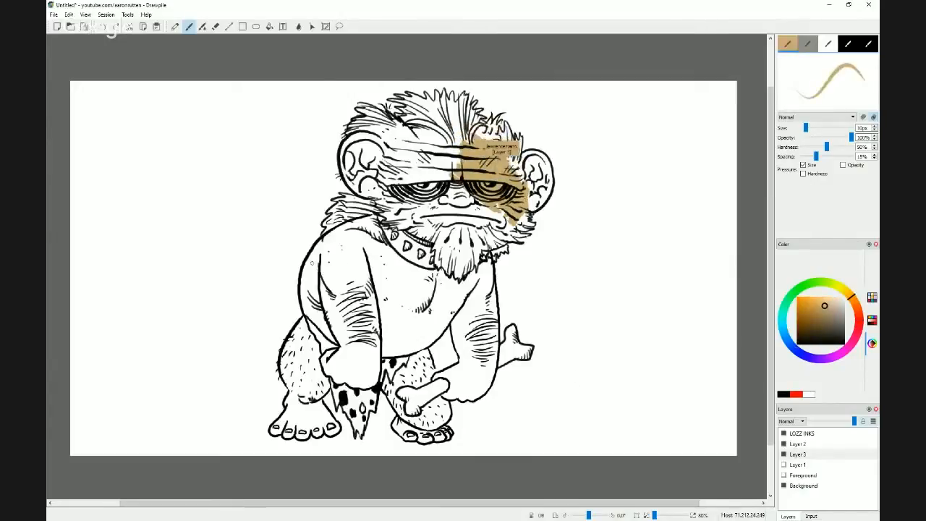
# Brush the tan skin colour on Layer 3 along the back's contour and into the torso, arms and leg edges.
pyautogui.moveTo(304, 313)
pyautogui.mouseDown()
pyautogui.moveTo(306, 264)
pyautogui.moveTo(323, 239)
pyautogui.moveTo(371, 216)
pyautogui.mouseUp()
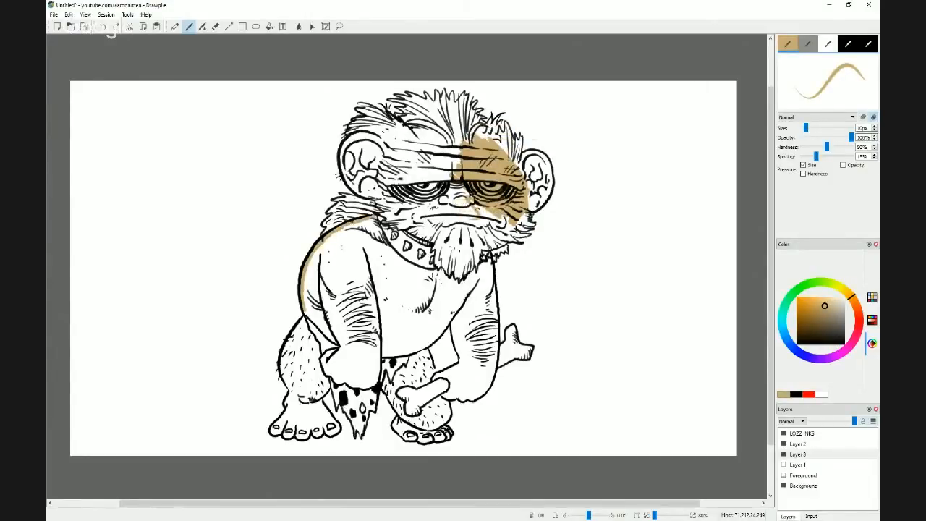
pyautogui.moveTo(307, 310)
pyautogui.mouseDown()
pyautogui.moveTo(338, 344)
pyautogui.moveTo(333, 337)
pyautogui.mouseUp()
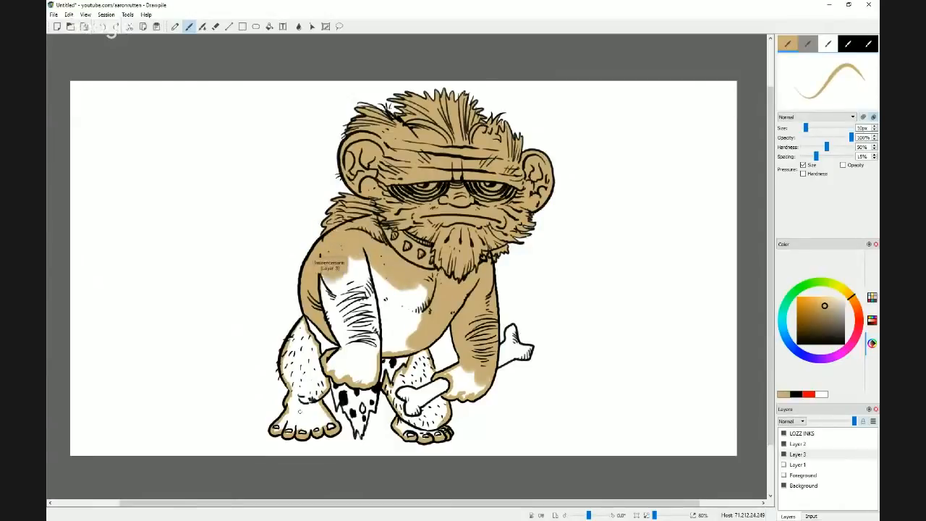
# Enlarge the brush and fill the rear leg with tan, then reduce its size somewhat and finish the remaining bare skin on the limbs.
pyautogui.press(']')
pyautogui.press(']')
pyautogui.press(']')
pyautogui.press(']')
pyautogui.press(']')
pyautogui.press(']')
pyautogui.press(']')
pyautogui.press(']')
pyautogui.press(']')
pyautogui.press(']')
pyautogui.press(']')
pyautogui.press(']')
pyautogui.press(']')
pyautogui.press(']')
pyautogui.press(']')
pyautogui.press(']')
pyautogui.press(']')
pyautogui.press(']')
pyautogui.press(']')
pyautogui.press(']')
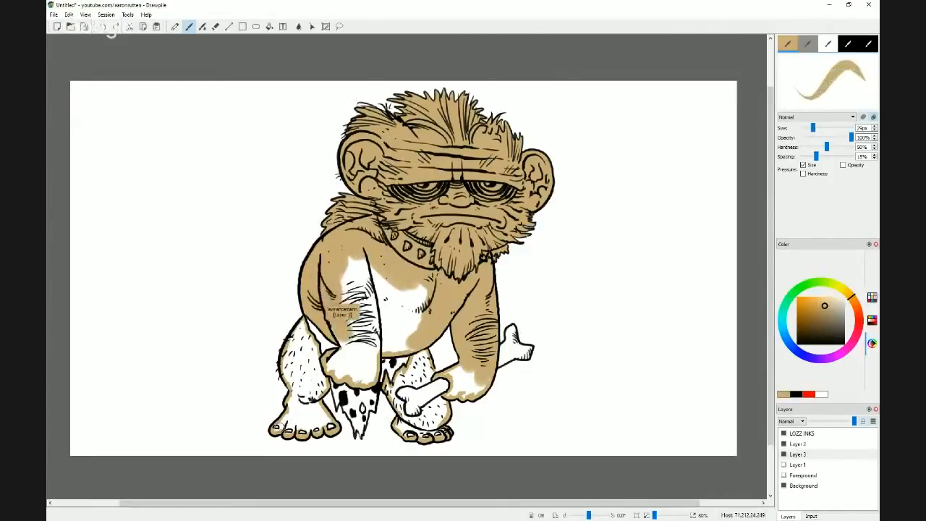
pyautogui.moveTo(277, 427)
pyautogui.mouseDown()
pyautogui.moveTo(320, 415)
pyautogui.moveTo(317, 390)
pyautogui.moveTo(303, 411)
pyautogui.moveTo(293, 401)
pyautogui.moveTo(293, 339)
pyautogui.moveTo(314, 352)
pyautogui.moveTo(317, 379)
pyautogui.moveTo(299, 351)
pyautogui.mouseUp()
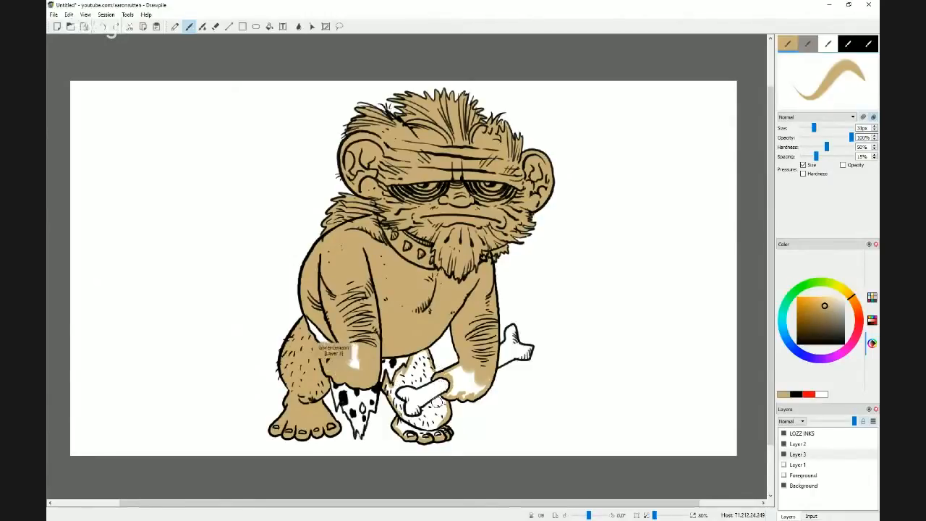
pyautogui.moveTo(814, 129); pyautogui.dragTo(810, 128)
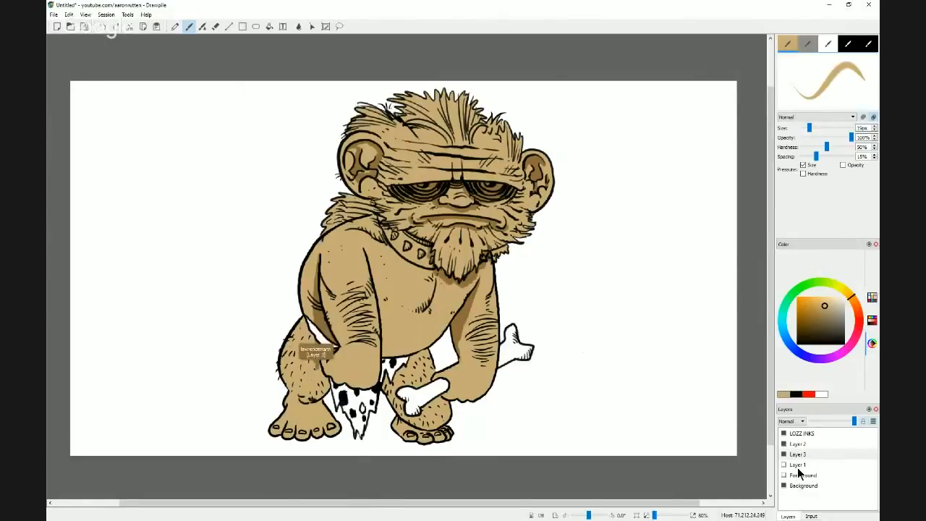
# Add a new layer and move it directly beneath Layer 3.
pyautogui.click(872, 421)
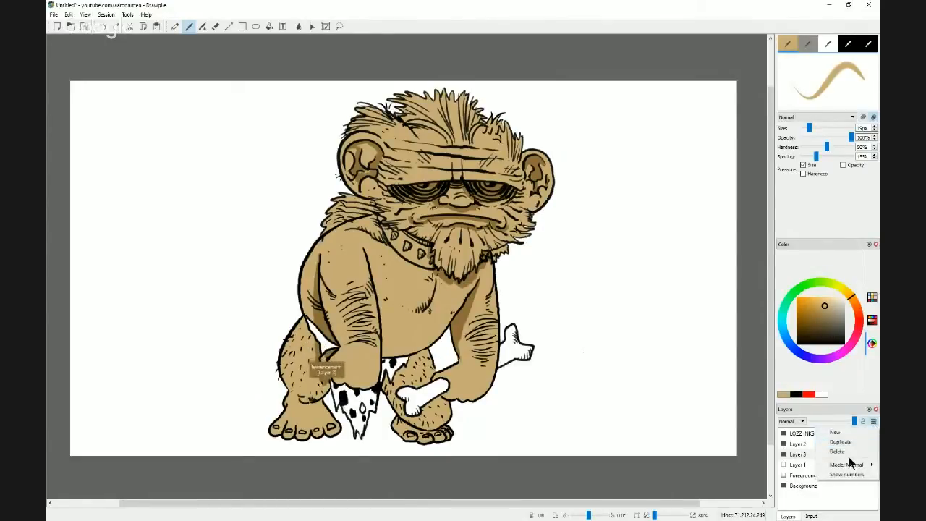
pyautogui.click(837, 433)
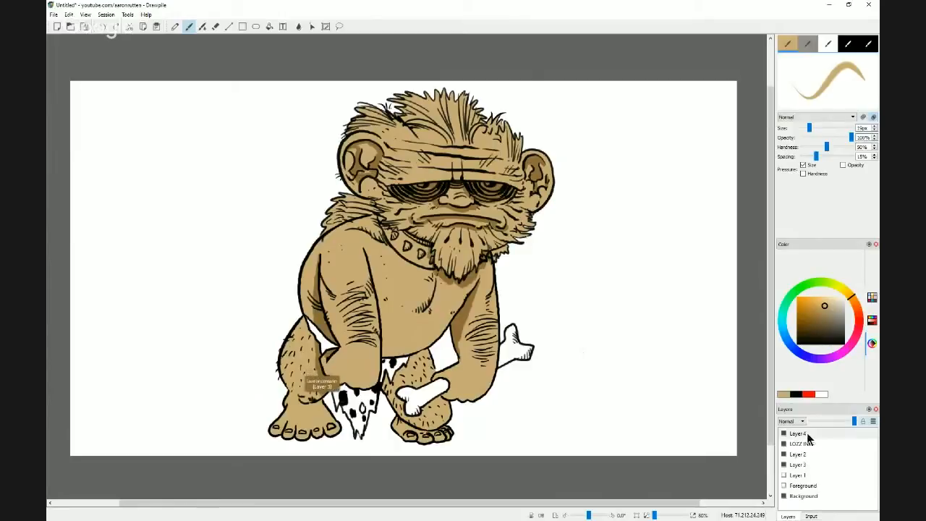
pyautogui.moveTo(807, 434); pyautogui.dragTo(820, 467)
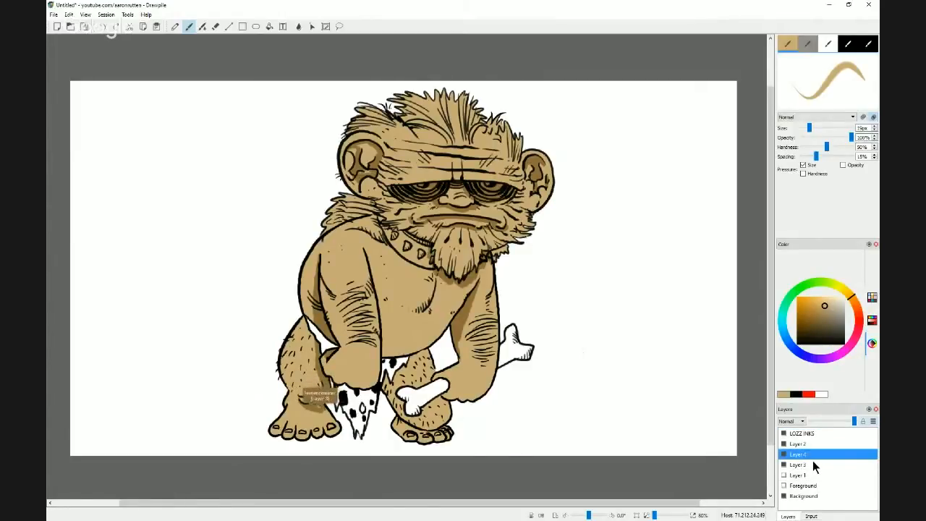
pyautogui.moveTo(812, 455); pyautogui.dragTo(811, 468)
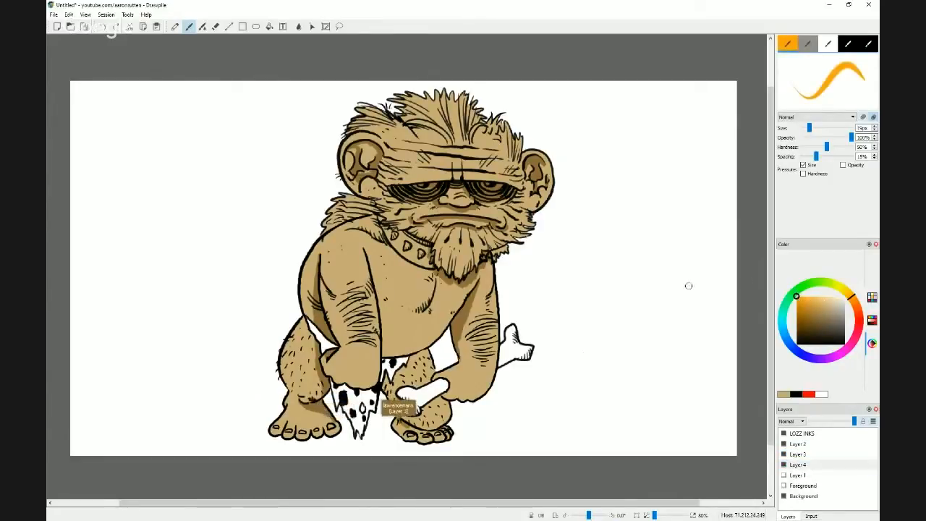
# Paint all visible parts of the loincloth bright orange on Layer 4.
pyautogui.click(311, 325)
pyautogui.moveTo(312, 325); pyautogui.dragTo(331, 347)
pyautogui.moveTo(395, 357)
pyautogui.mouseDown()
pyautogui.moveTo(382, 376)
pyautogui.moveTo(387, 363)
pyautogui.moveTo(393, 374)
pyautogui.moveTo(406, 360)
pyautogui.mouseUp()
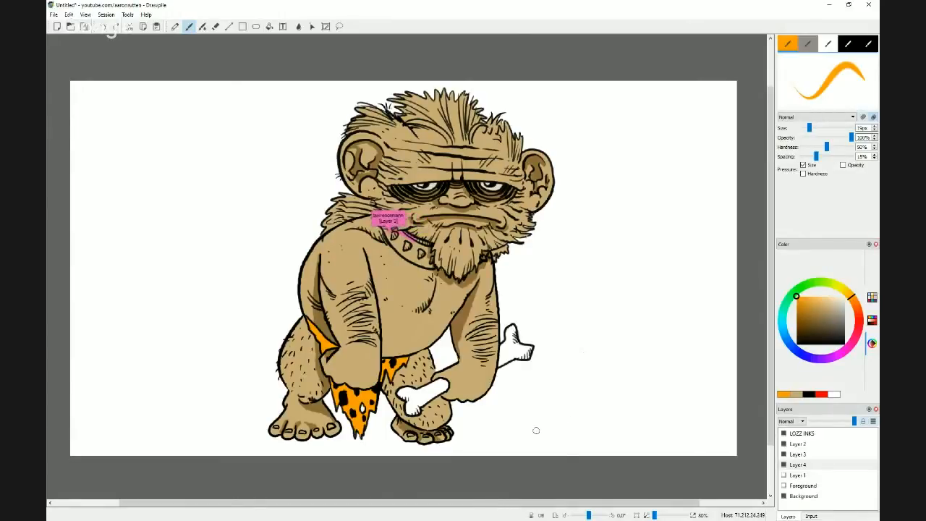
# Pick a muted warm grey and paint both visible ends of the bone club on Layer 4.
pyautogui.moveTo(807, 321)
pyautogui.mouseDown()
pyautogui.moveTo(829, 294)
pyautogui.moveTo(833, 304)
pyautogui.mouseUp()
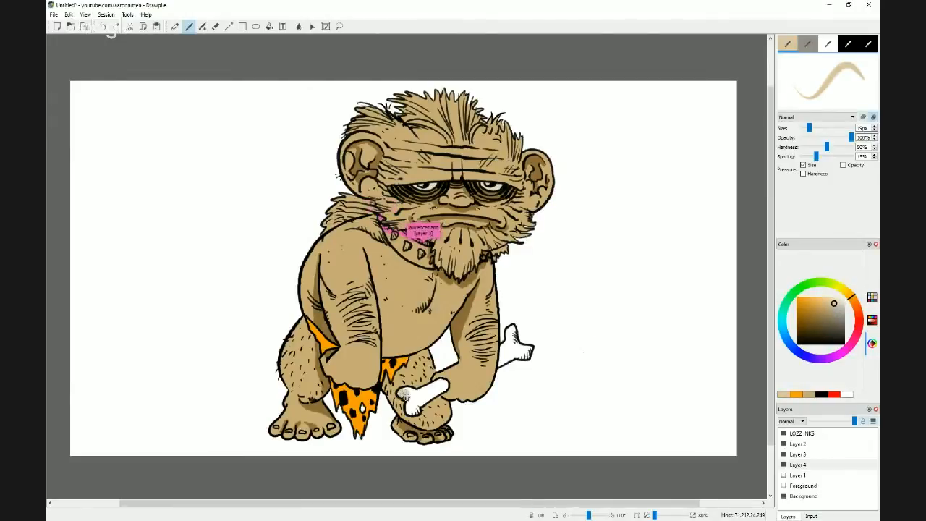
pyautogui.click(841, 309)
pyautogui.moveTo(407, 395)
pyautogui.mouseDown()
pyautogui.moveTo(414, 412)
pyautogui.moveTo(414, 396)
pyautogui.mouseUp()
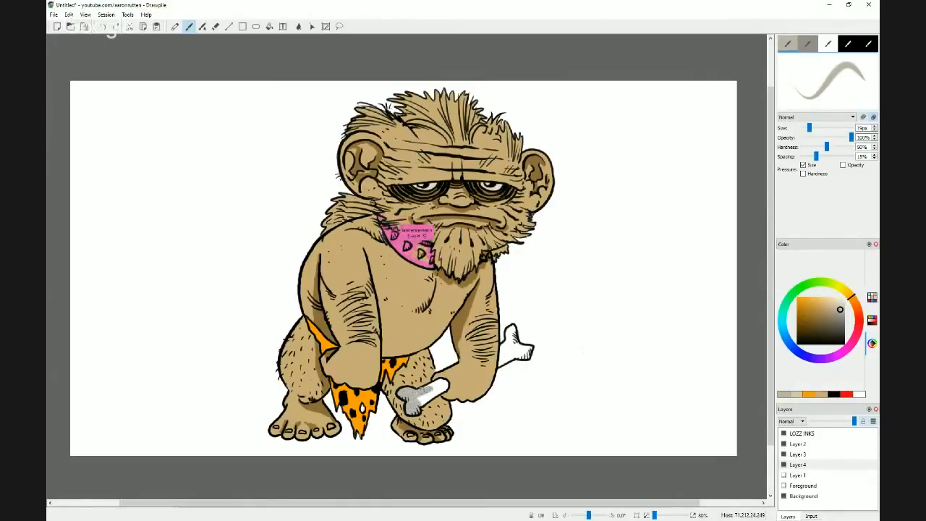
pyautogui.moveTo(424, 398); pyautogui.dragTo(441, 389)
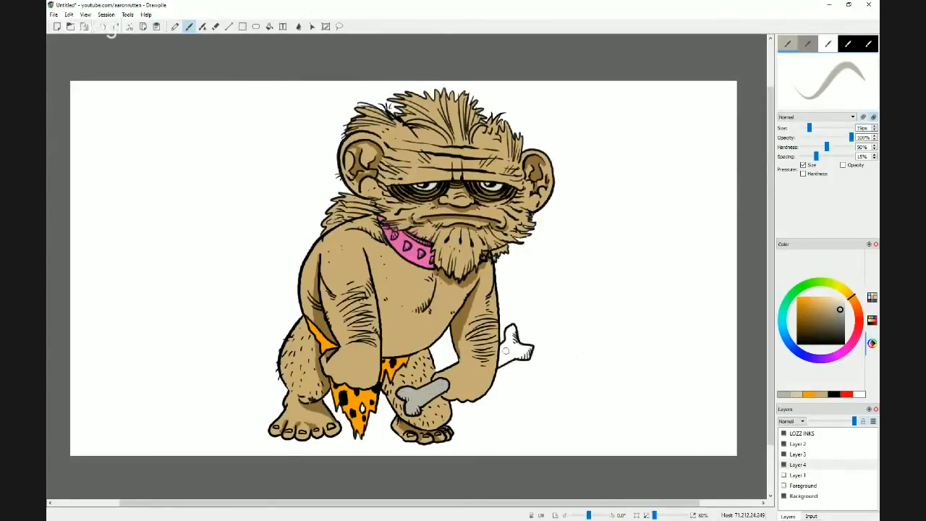
pyautogui.moveTo(502, 355)
pyautogui.mouseDown()
pyautogui.moveTo(512, 330)
pyautogui.moveTo(524, 347)
pyautogui.moveTo(518, 358)
pyautogui.moveTo(531, 350)
pyautogui.mouseUp()
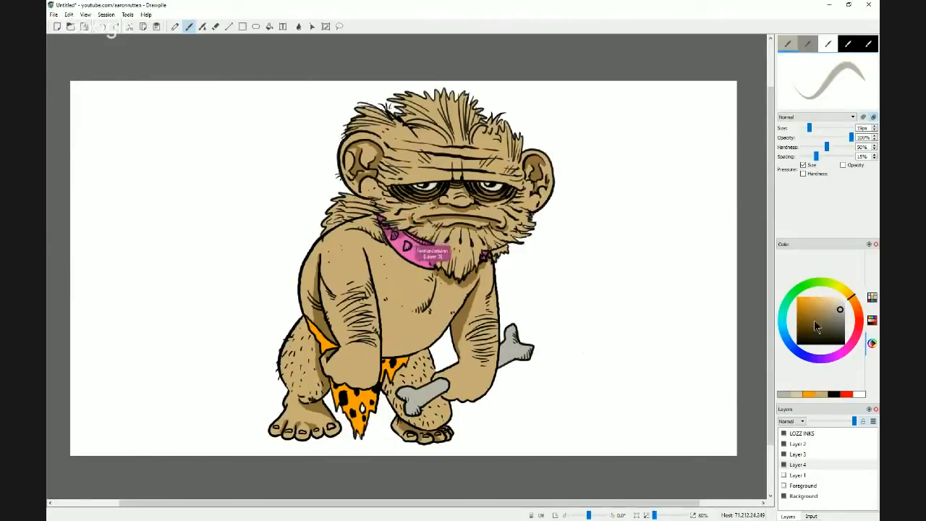
# Choose a lighter grey, shrink the brush to 12 px and dab it on the collar's spike nearest the shoulder.
pyautogui.click(844, 306)
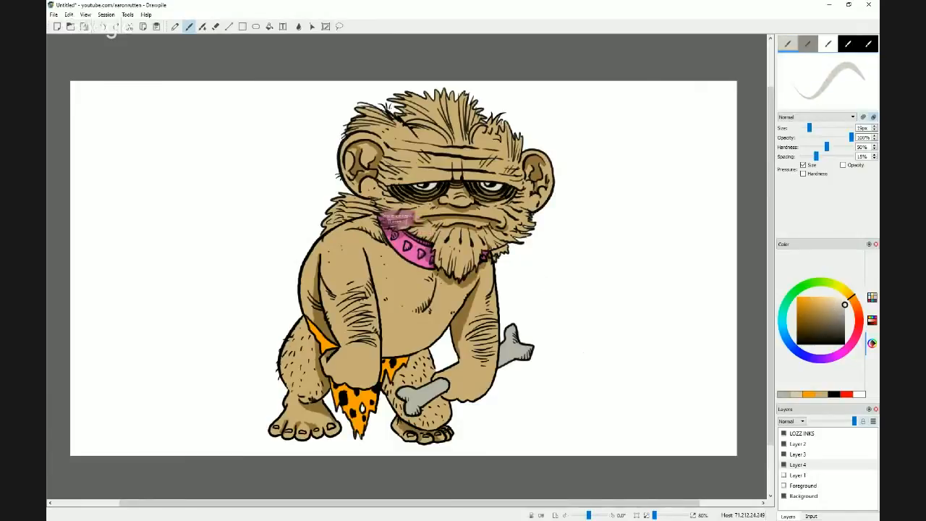
pyautogui.press('[')
pyautogui.moveTo(395, 236); pyautogui.dragTo(394, 234)
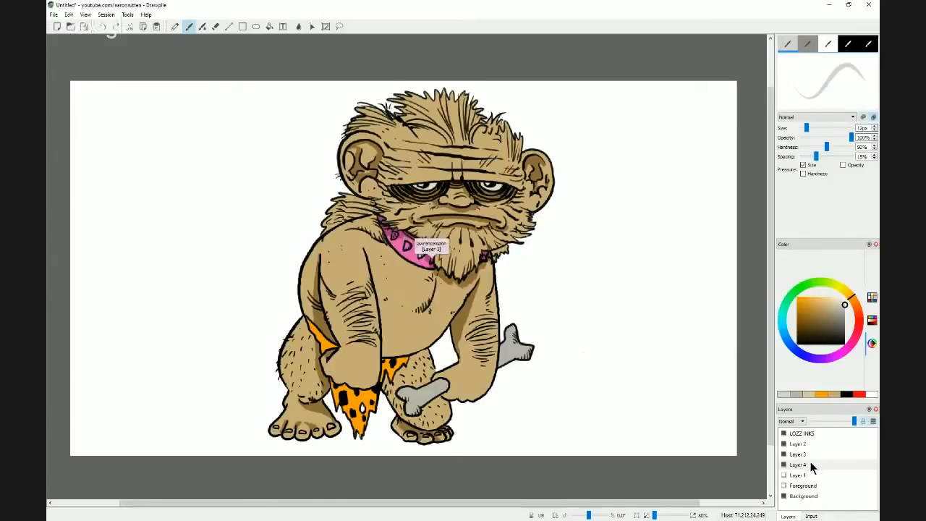
# On Layer 3, sample the chest's tan, choose a lighter tint of it and paint highlights on the shoulder and body.
pyautogui.click(803, 445)
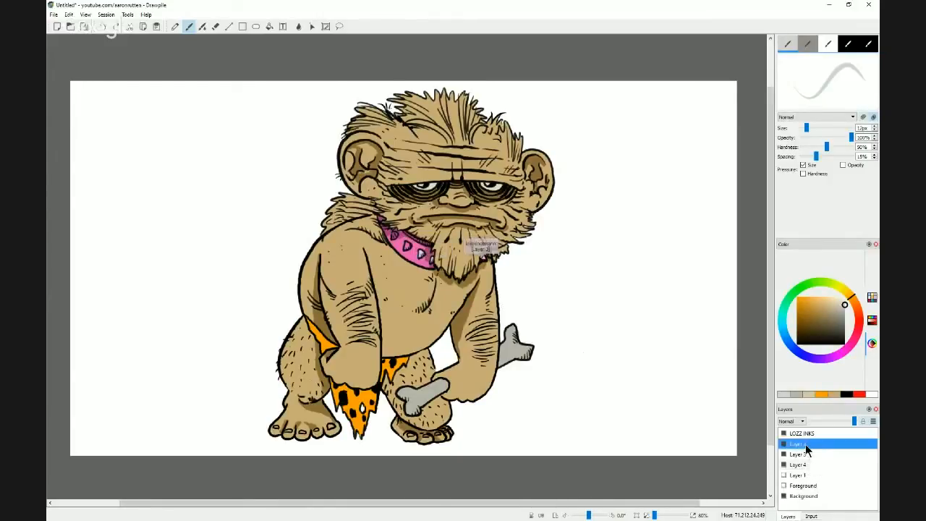
pyautogui.click(790, 454)
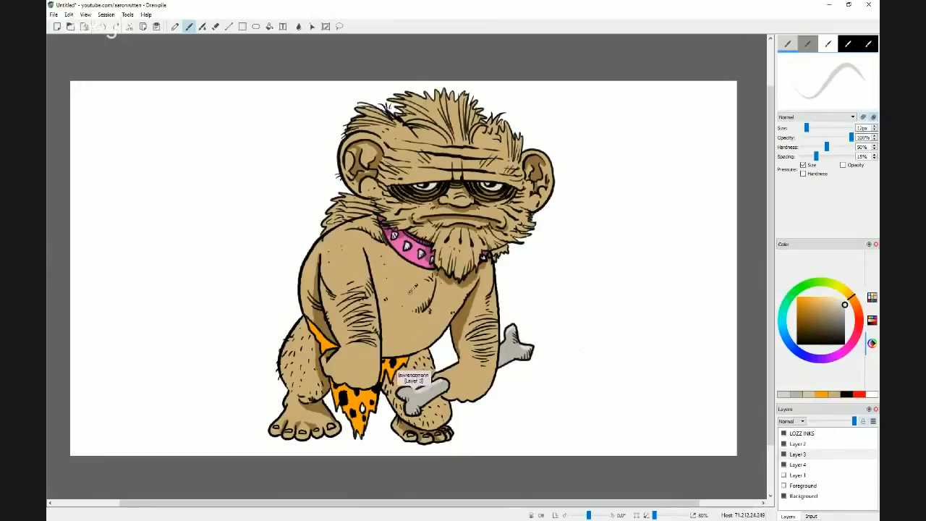
pyautogui.keyDown('ctrl'); pyautogui.click(413, 286); pyautogui.keyUp('ctrl')
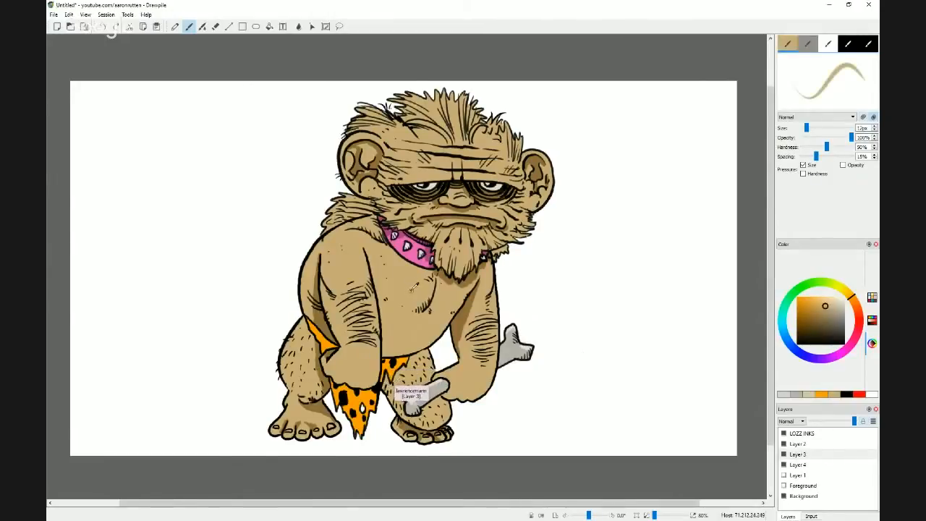
pyautogui.click(831, 300)
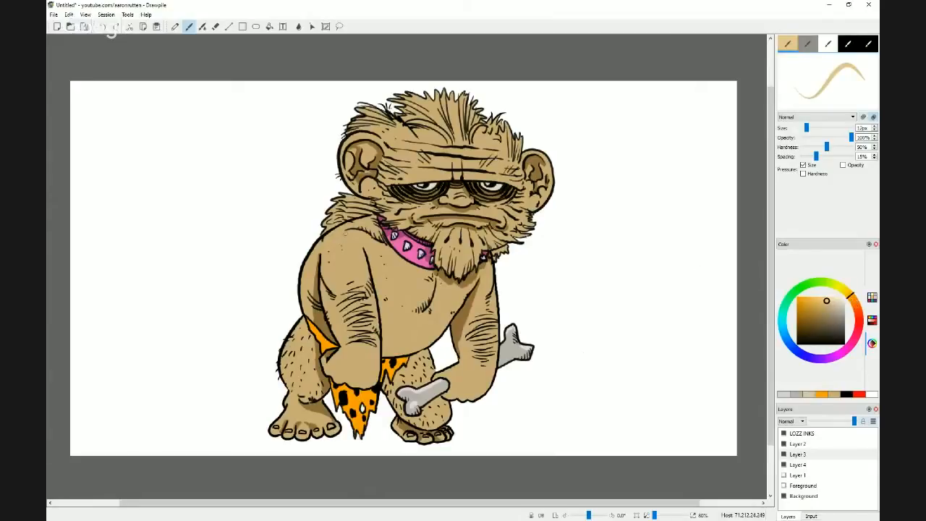
pyautogui.moveTo(315, 247); pyautogui.dragTo(335, 233)
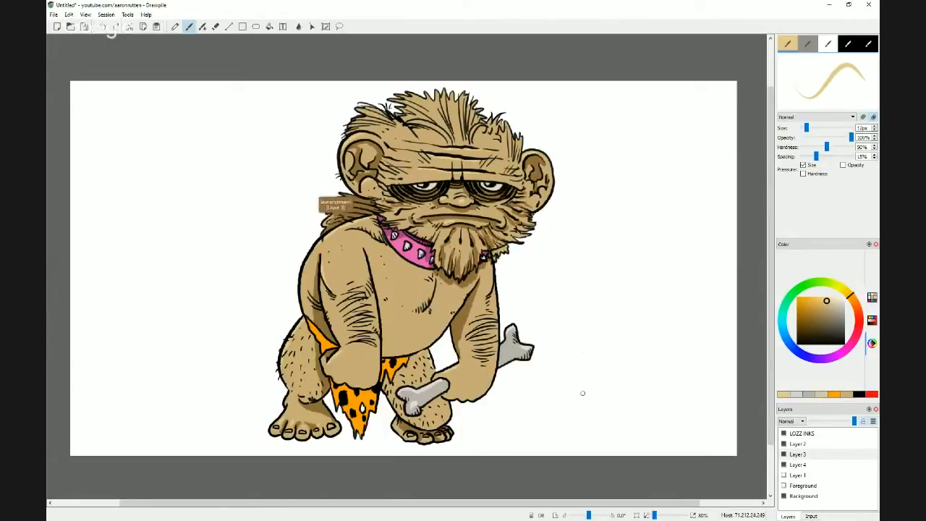
pyautogui.click(873, 421)
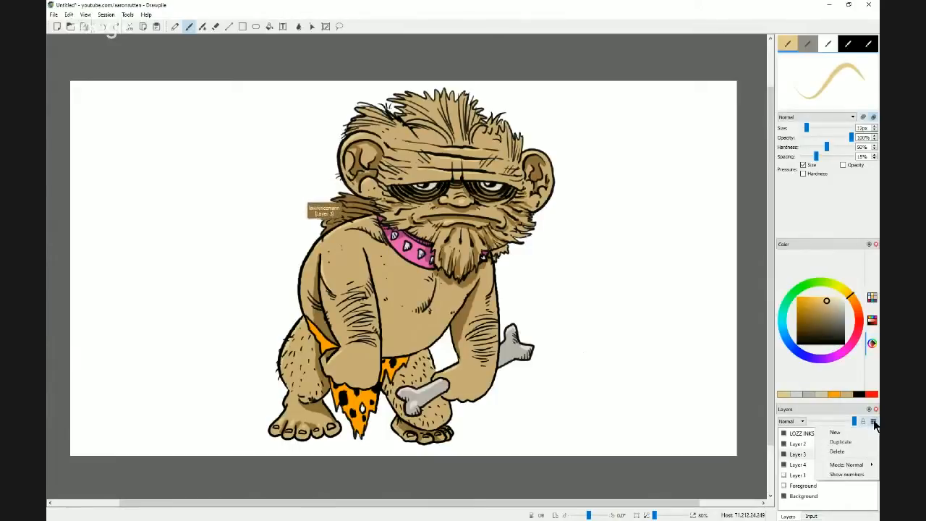
pyautogui.click(874, 423)
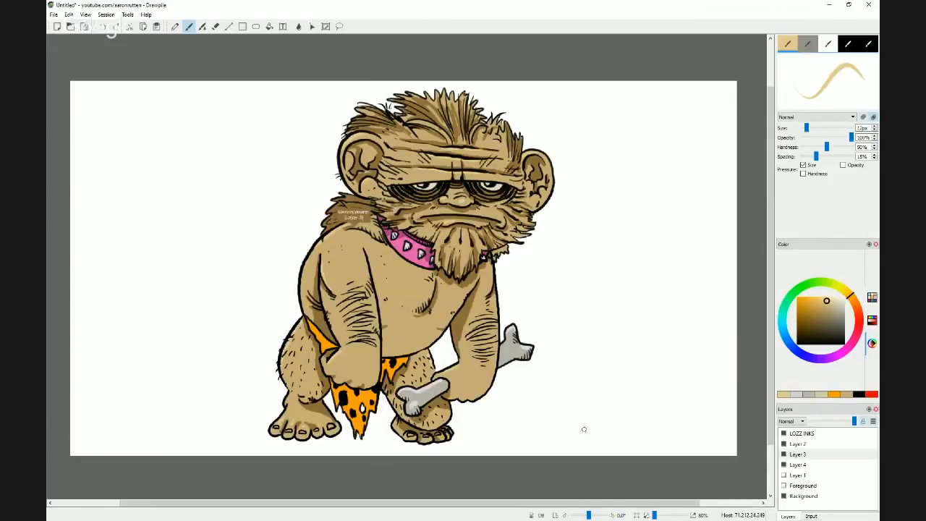
# Flood-fill the Background layer with bright red-orange, including the enclosed gap between the torso and the arm holding the bone.
pyautogui.click(805, 495)
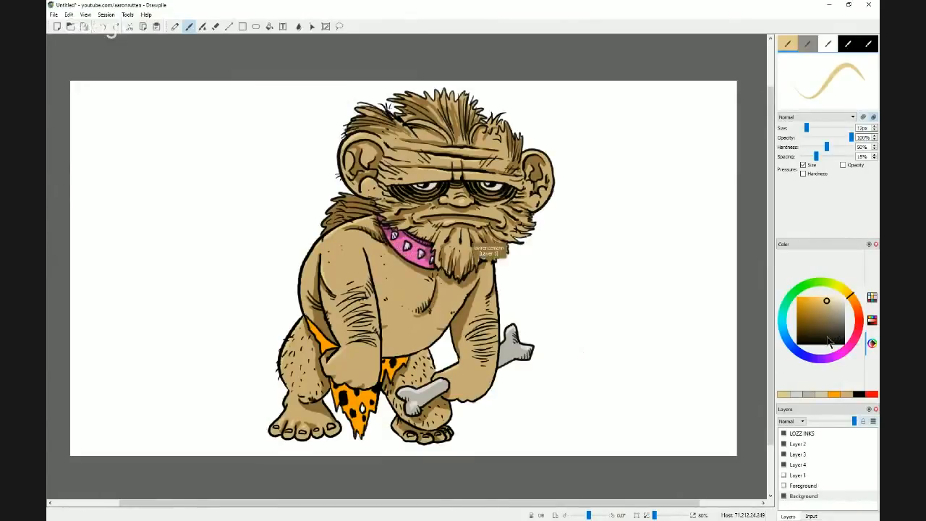
pyautogui.click(858, 320)
pyautogui.click(806, 302)
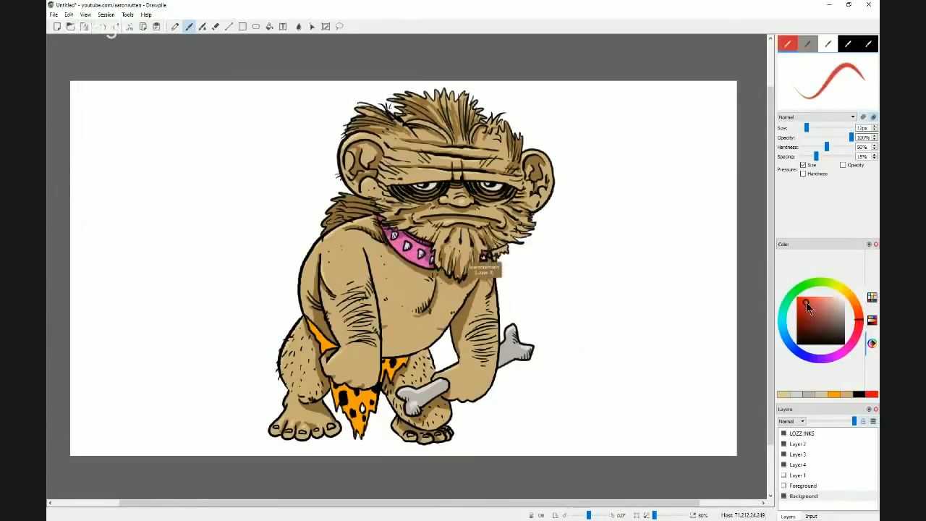
pyautogui.click(858, 311)
pyautogui.click(802, 298)
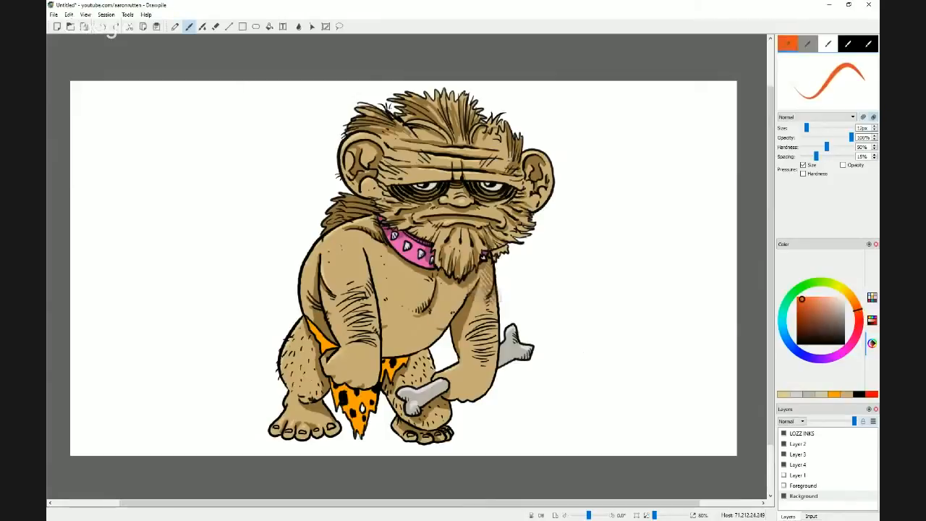
pyautogui.click(269, 29)
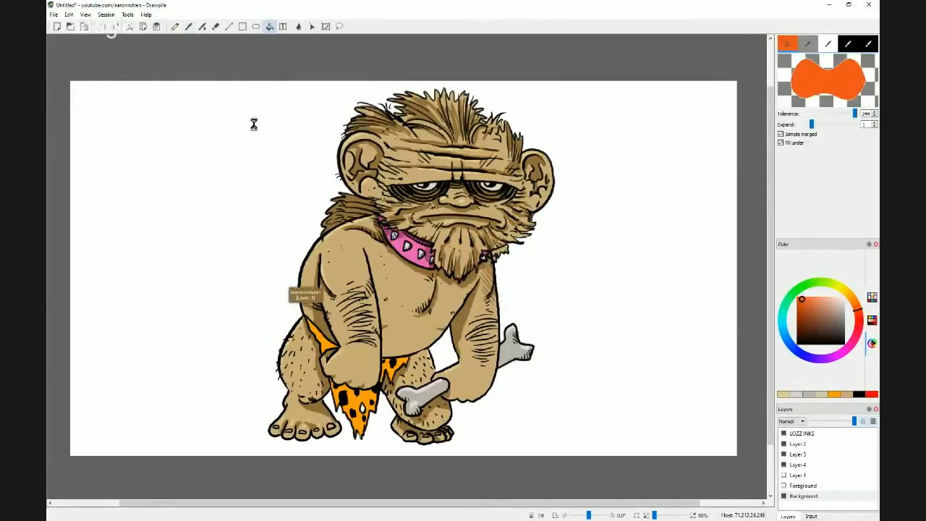
pyautogui.click(262, 170)
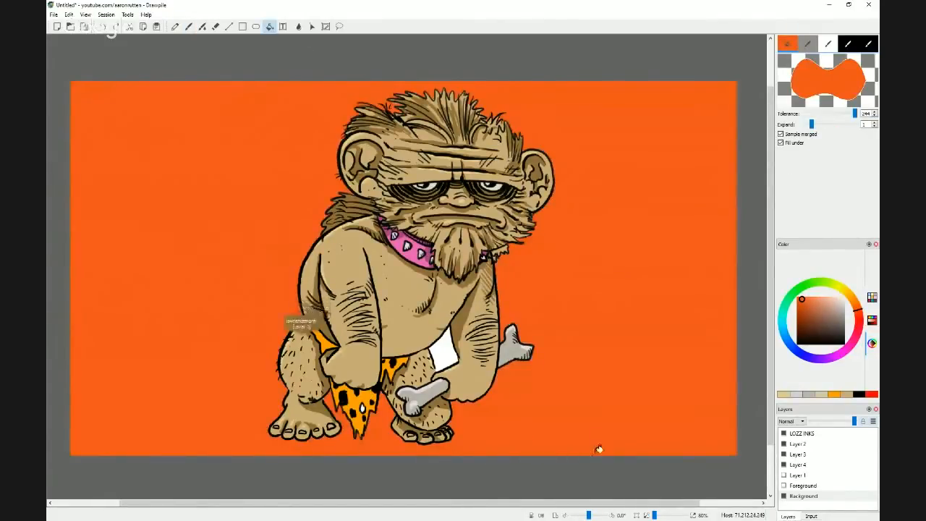
pyautogui.click(452, 352)
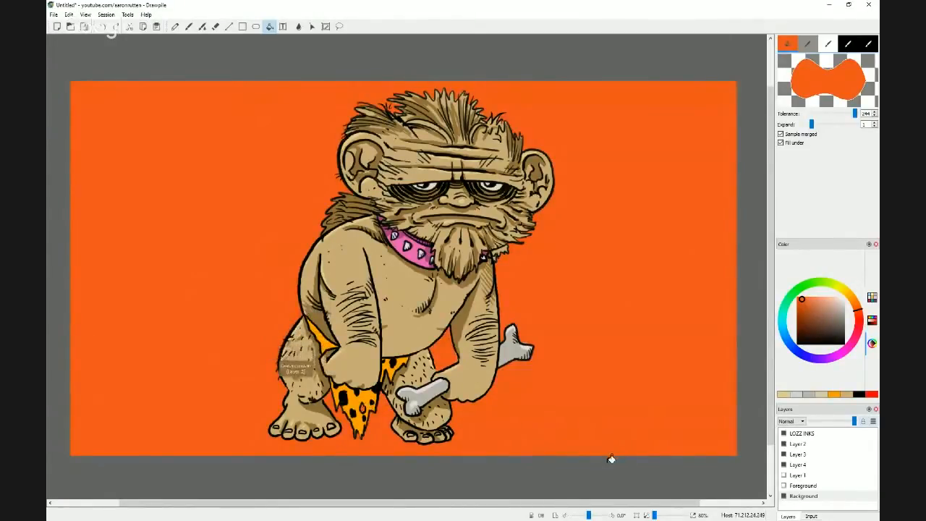
# Hide Layer 2 and show it again to check which ink lines belong to it.
pyautogui.click(805, 443)
pyautogui.click(784, 444)
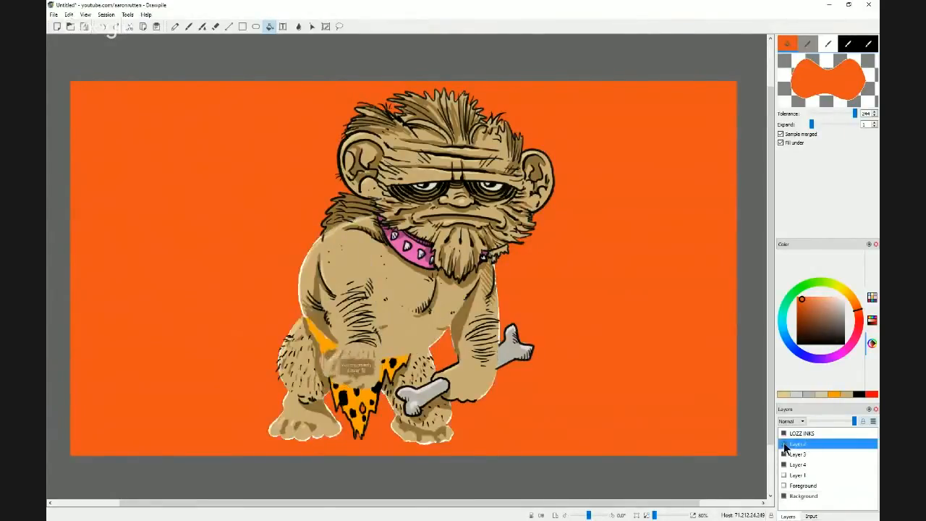
pyautogui.click(784, 443)
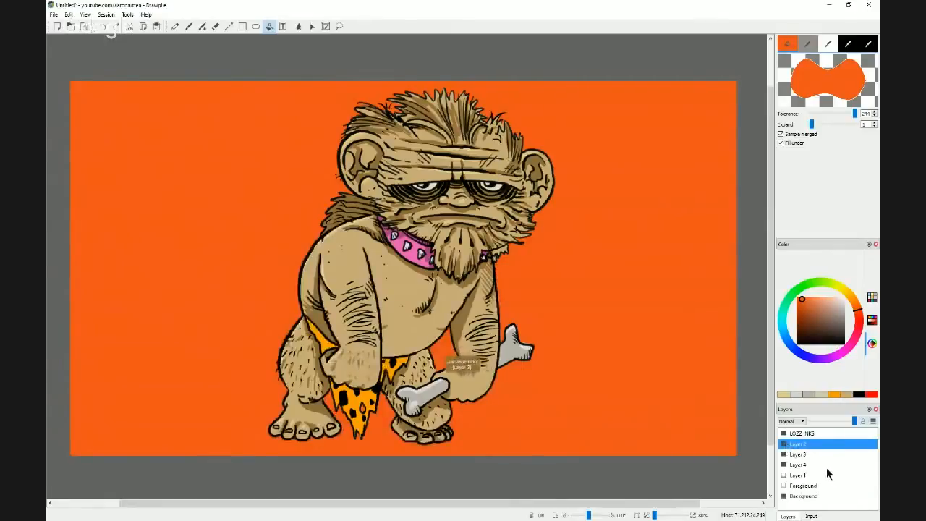
# On the Background layer, pick dark red as the fill colour and brush a soft white glow across the canvas's upper-left corner at 128 px.
pyautogui.click(803, 496)
pyautogui.click(798, 318)
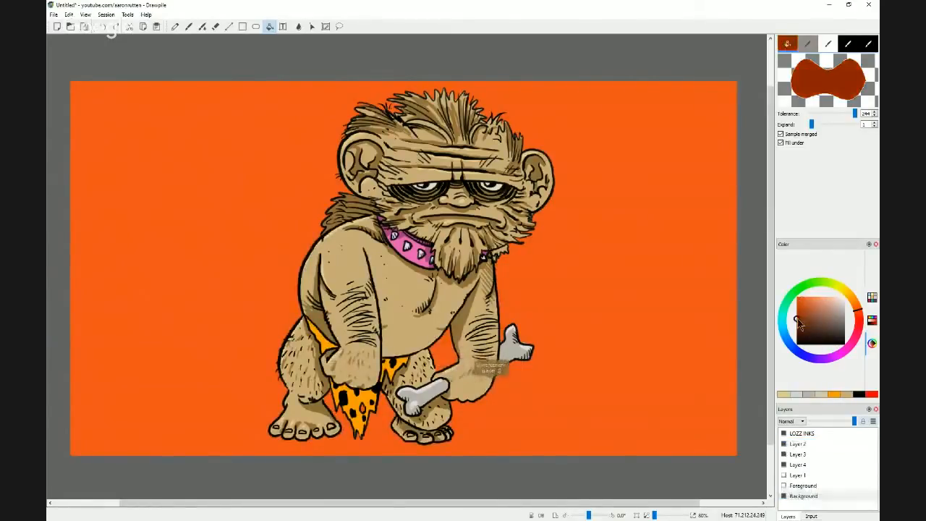
pyautogui.click(858, 326)
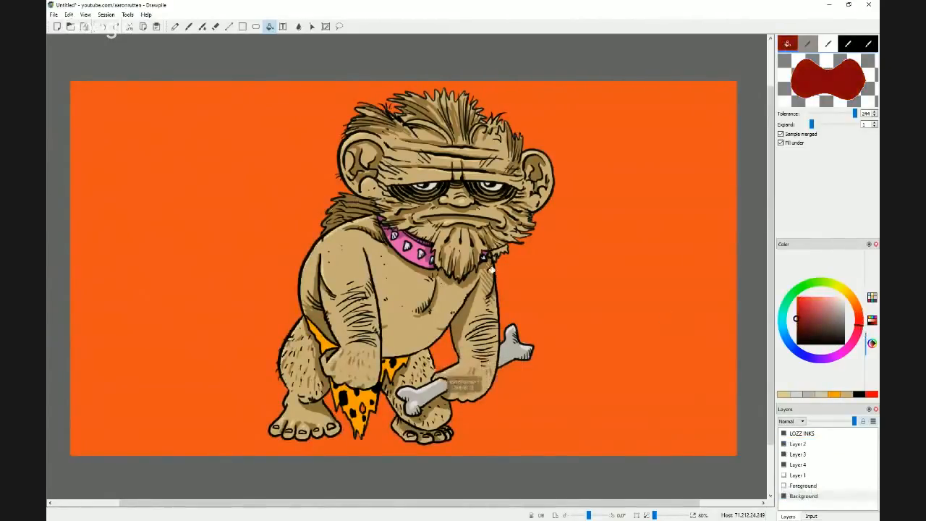
pyautogui.click(829, 43)
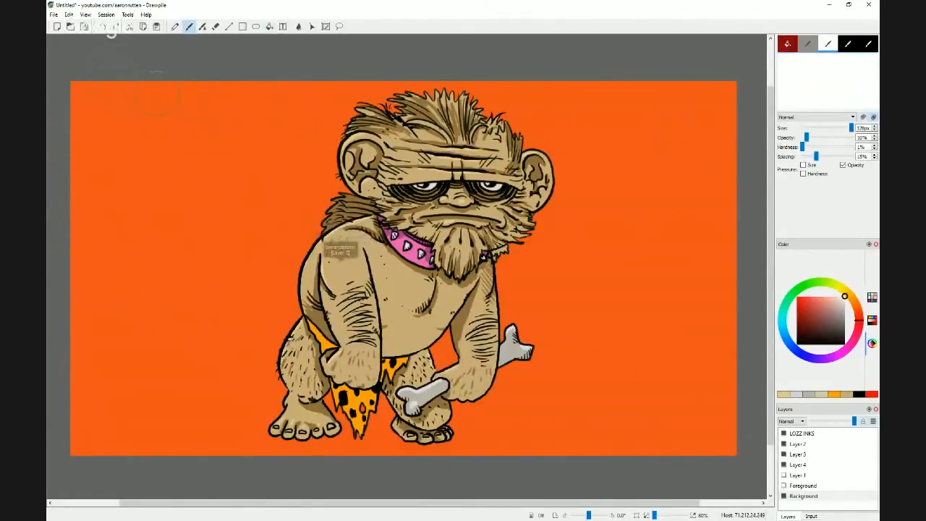
pyautogui.moveTo(125, 67); pyautogui.dragTo(55, 138)
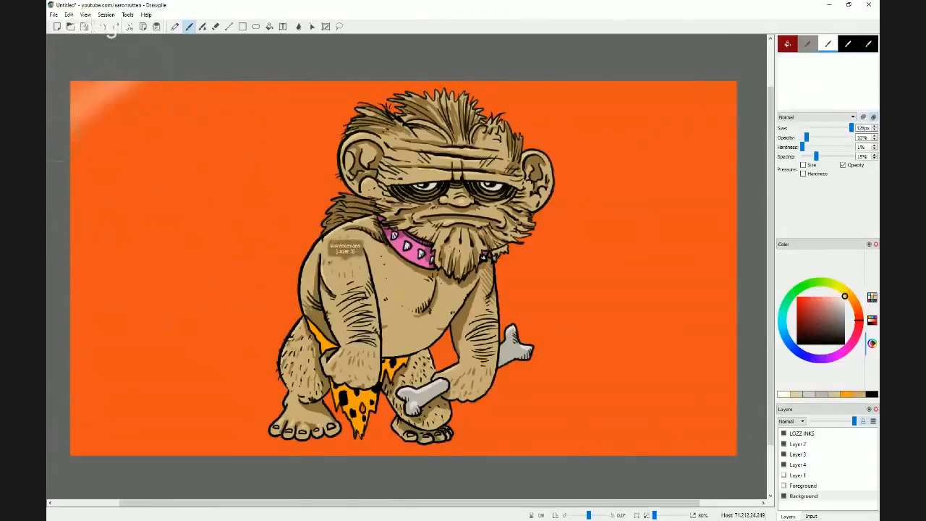
# Undo the white glow, pick dark red and brush soft dark clouds across the upper part of the background.
pyautogui.hotkey('ctrl', 'z')
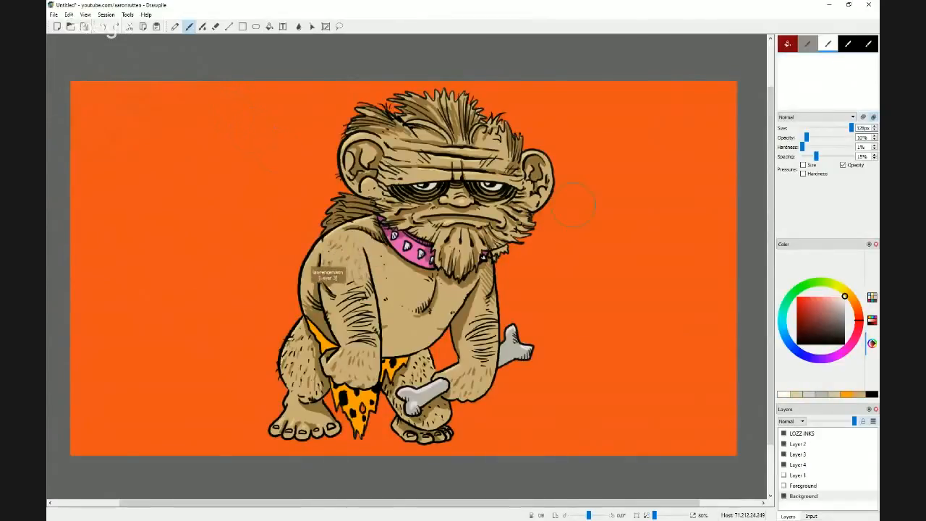
pyautogui.moveTo(832, 319)
pyautogui.mouseDown()
pyautogui.moveTo(809, 316)
pyautogui.moveTo(790, 327)
pyautogui.mouseUp()
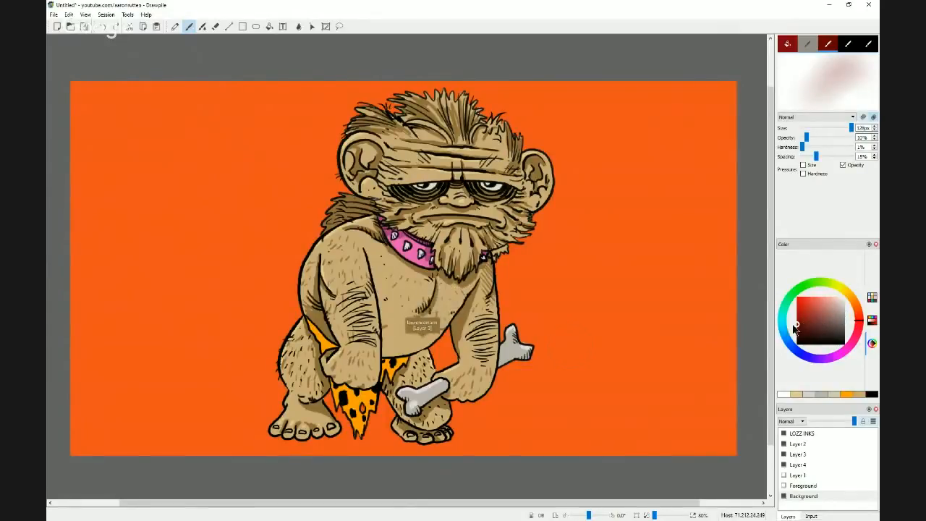
pyautogui.moveTo(85, 84)
pyautogui.mouseDown()
pyautogui.moveTo(658, 96)
pyautogui.moveTo(254, 88)
pyautogui.moveTo(723, 66)
pyautogui.moveTo(600, 88)
pyautogui.moveTo(653, 100)
pyautogui.moveTo(156, 100)
pyautogui.moveTo(436, 70)
pyautogui.moveTo(225, 87)
pyautogui.moveTo(399, 77)
pyautogui.moveTo(175, 87)
pyautogui.moveTo(107, 74)
pyautogui.moveTo(108, 84)
pyautogui.moveTo(136, 68)
pyautogui.moveTo(141, 91)
pyautogui.moveTo(204, 101)
pyautogui.moveTo(263, 92)
pyautogui.moveTo(276, 111)
pyautogui.moveTo(399, 101)
pyautogui.moveTo(714, 126)
pyautogui.moveTo(743, 113)
pyautogui.moveTo(705, 79)
pyautogui.moveTo(726, 86)
pyautogui.moveTo(445, 75)
pyautogui.moveTo(339, 91)
pyautogui.moveTo(478, 78)
pyautogui.moveTo(512, 83)
pyautogui.moveTo(100, 79)
pyautogui.moveTo(167, 70)
pyautogui.moveTo(74, 98)
pyautogui.moveTo(101, 136)
pyautogui.moveTo(132, 149)
pyautogui.moveTo(292, 128)
pyautogui.mouseUp()
pyautogui.moveTo(511, 124)
pyautogui.mouseDown()
pyautogui.moveTo(593, 168)
pyautogui.moveTo(637, 130)
pyautogui.moveTo(695, 203)
pyautogui.moveTo(568, 180)
pyautogui.moveTo(492, 210)
pyautogui.moveTo(297, 160)
pyautogui.moveTo(181, 185)
pyautogui.moveTo(93, 153)
pyautogui.moveTo(304, 210)
pyautogui.mouseUp()
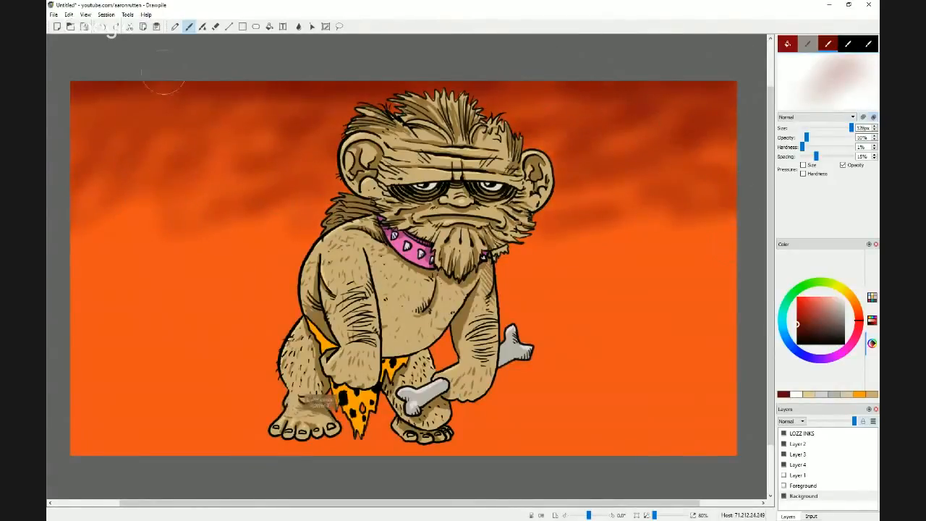
# Sample the background orange, shift its hue towards yellow-orange and brush soft patches across the lower sky on both sides of the character.
pyautogui.keyDown('ctrl'); pyautogui.click(629, 336); pyautogui.keyUp('ctrl')
pyautogui.click(797, 298)
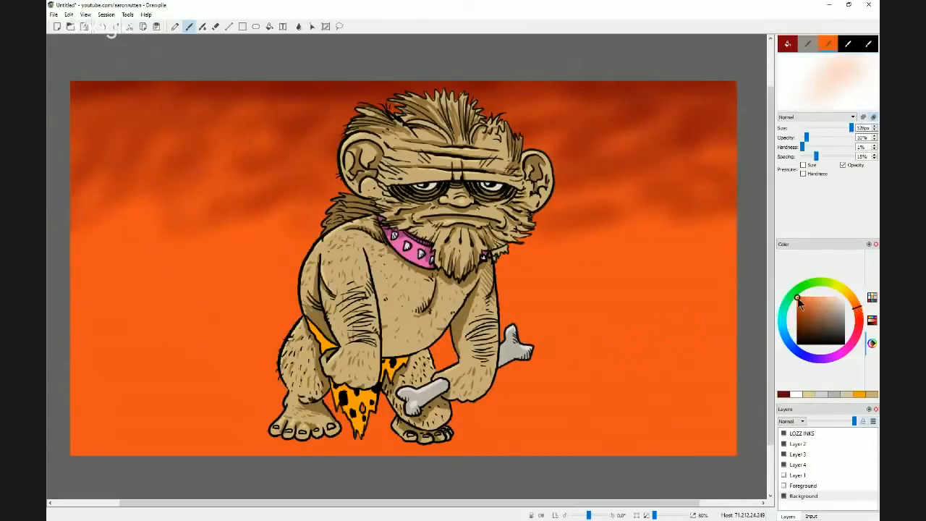
pyautogui.click(853, 307)
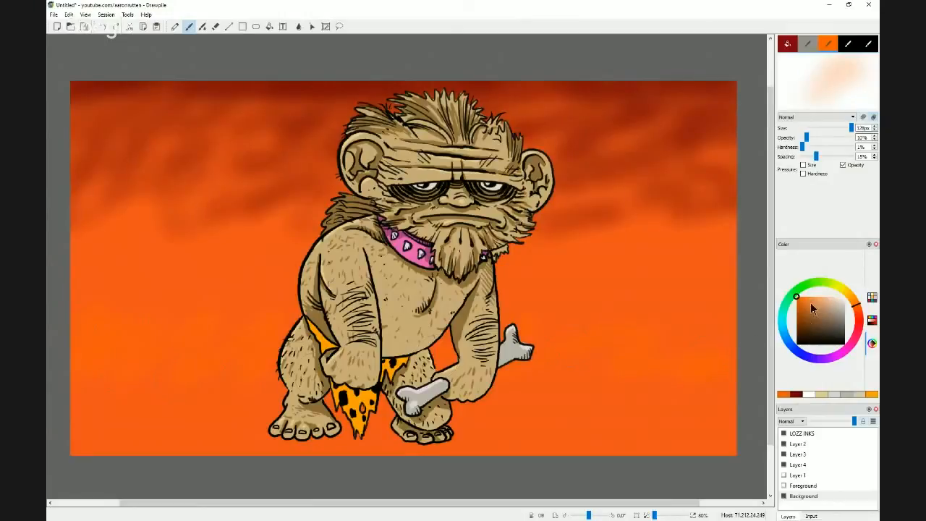
pyautogui.click(855, 301)
pyautogui.moveTo(94, 330)
pyautogui.mouseDown()
pyautogui.moveTo(156, 303)
pyautogui.moveTo(220, 304)
pyautogui.mouseUp()
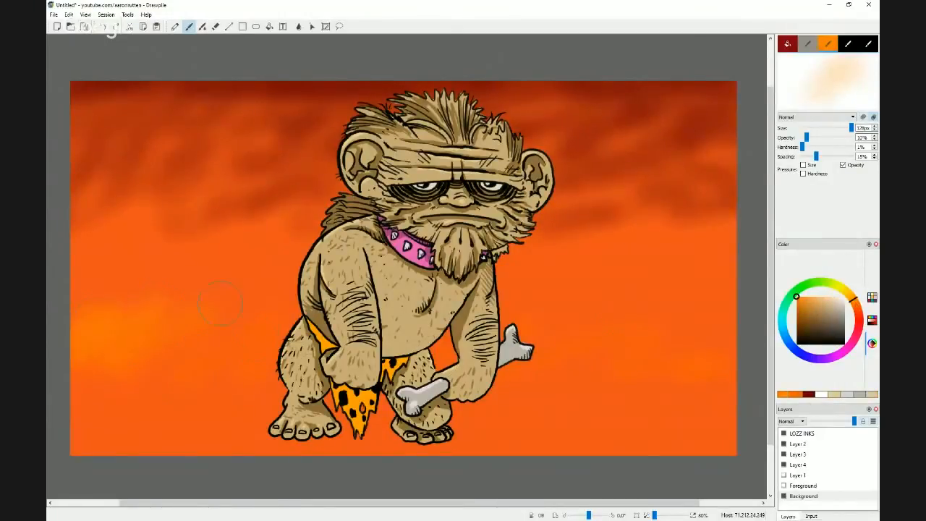
pyautogui.moveTo(288, 360)
pyautogui.mouseDown()
pyautogui.moveTo(592, 334)
pyautogui.moveTo(713, 350)
pyautogui.moveTo(501, 361)
pyautogui.moveTo(609, 324)
pyautogui.moveTo(507, 333)
pyautogui.moveTo(110, 329)
pyautogui.mouseUp()
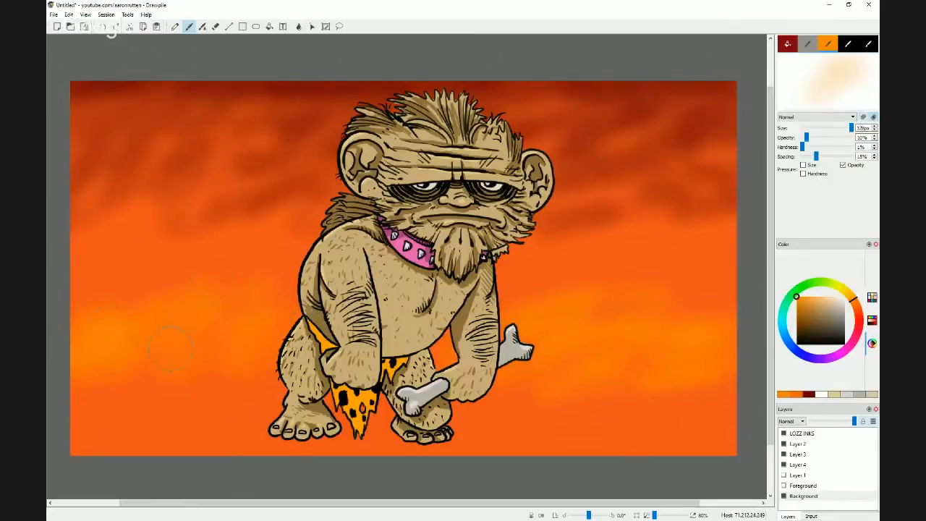
pyautogui.moveTo(537, 389); pyautogui.dragTo(691, 403)
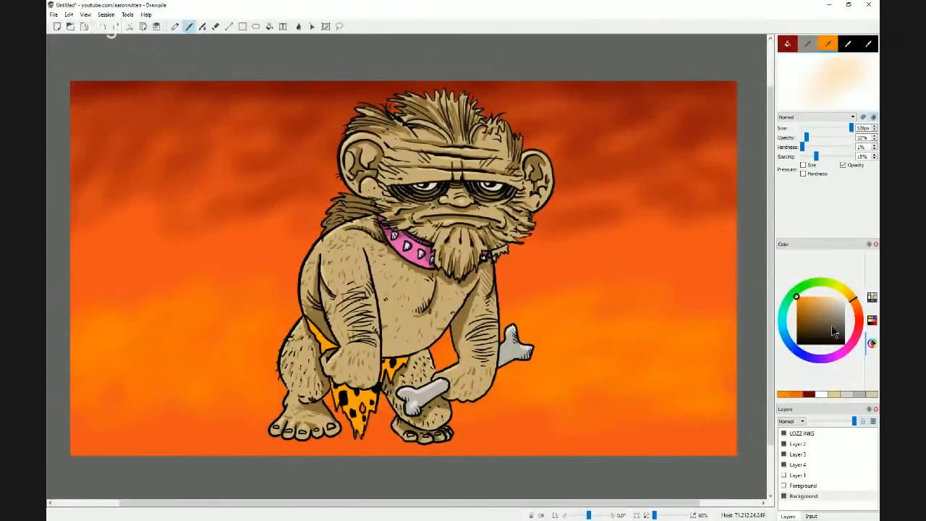
# Pick dark brown and brush a soft strip of ground along the canvas's lower edge.
pyautogui.moveTo(818, 327); pyautogui.dragTo(813, 329)
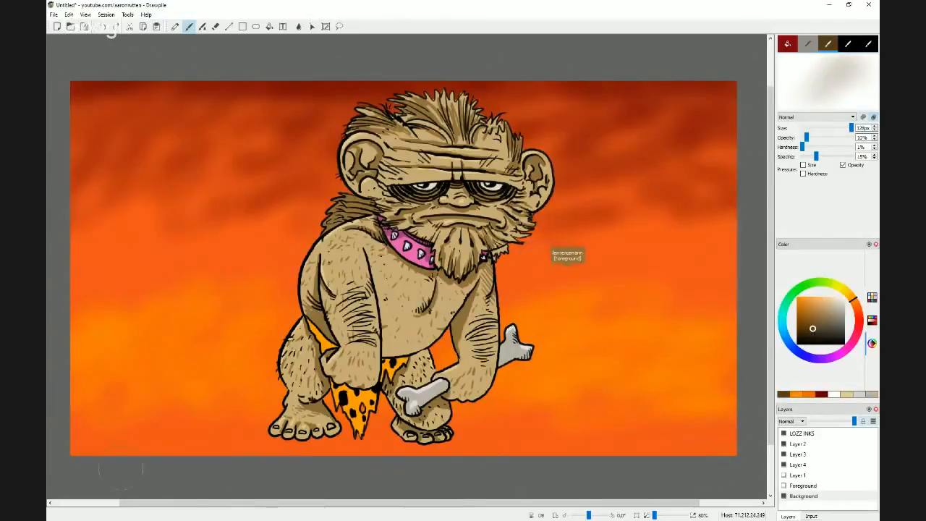
pyautogui.moveTo(120, 471)
pyautogui.mouseDown()
pyautogui.moveTo(283, 453)
pyautogui.moveTo(360, 464)
pyautogui.moveTo(98, 463)
pyautogui.moveTo(118, 444)
pyautogui.moveTo(510, 456)
pyautogui.moveTo(321, 463)
pyautogui.moveTo(581, 440)
pyautogui.moveTo(466, 454)
pyautogui.moveTo(491, 447)
pyautogui.mouseUp()
pyautogui.moveTo(308, 431); pyautogui.dragTo(68, 433)
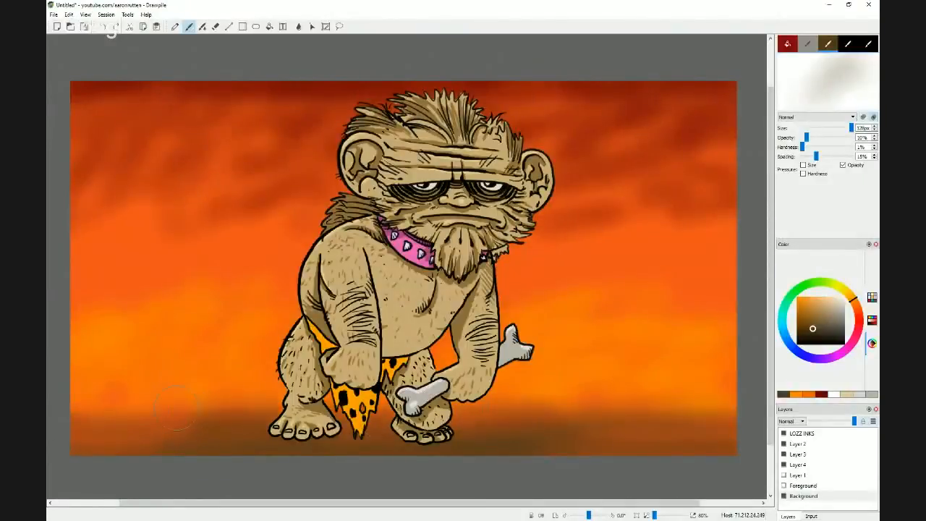
# Pick bright golden yellow and brush a horizon glow just above the brown ground, behind the character's legs.
pyautogui.click(850, 293)
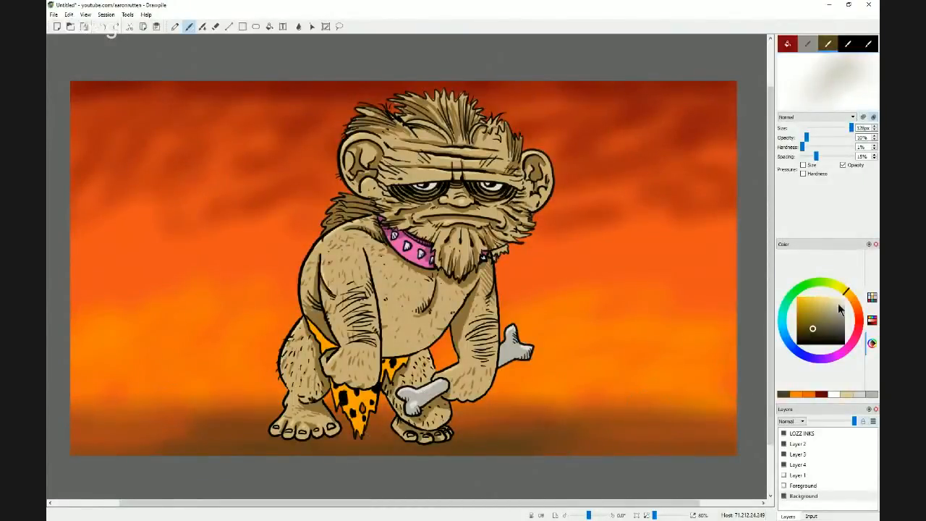
pyautogui.moveTo(838, 303); pyautogui.dragTo(752, 259)
pyautogui.moveTo(547, 358)
pyautogui.mouseDown()
pyautogui.moveTo(682, 372)
pyautogui.moveTo(52, 379)
pyautogui.mouseUp()
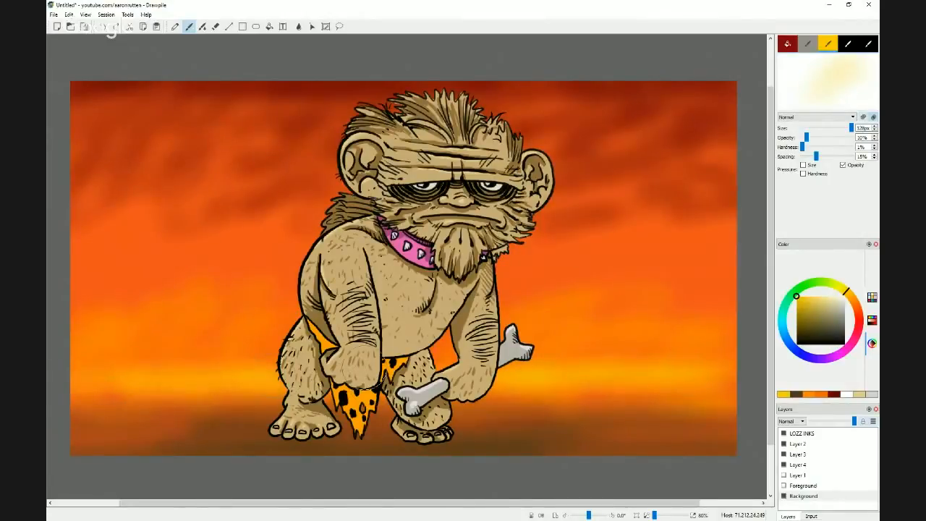
pyautogui.moveTo(362, 368)
pyautogui.mouseDown()
pyautogui.moveTo(615, 355)
pyautogui.moveTo(520, 343)
pyautogui.mouseUp()
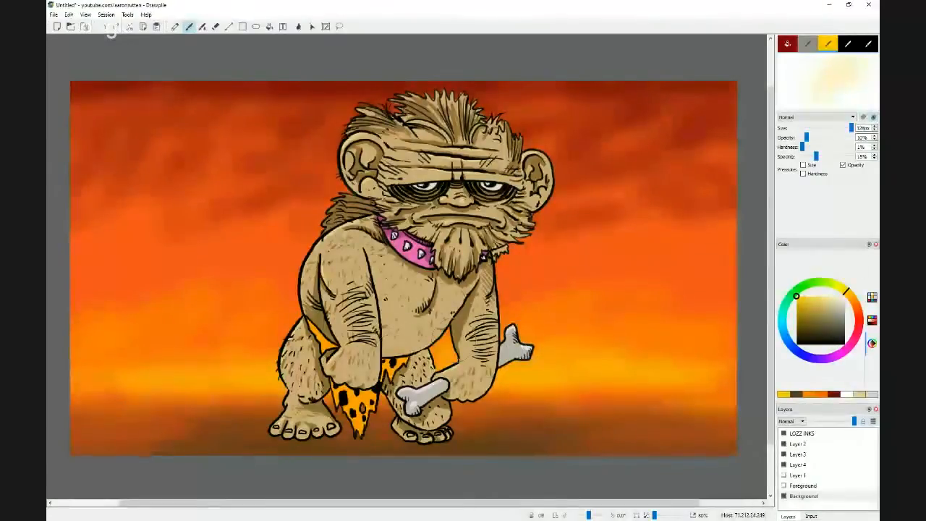
pyautogui.moveTo(253, 358); pyautogui.dragTo(207, 349)
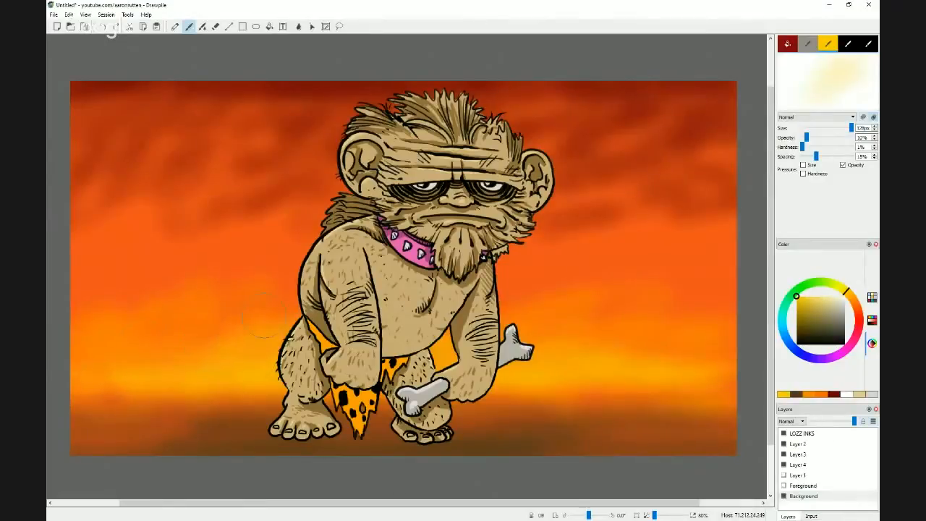
# Pick dark blue, reduce the brush size and try a soft shadow around the feet on the Background layer.
pyautogui.click(812, 362)
pyautogui.click(803, 324)
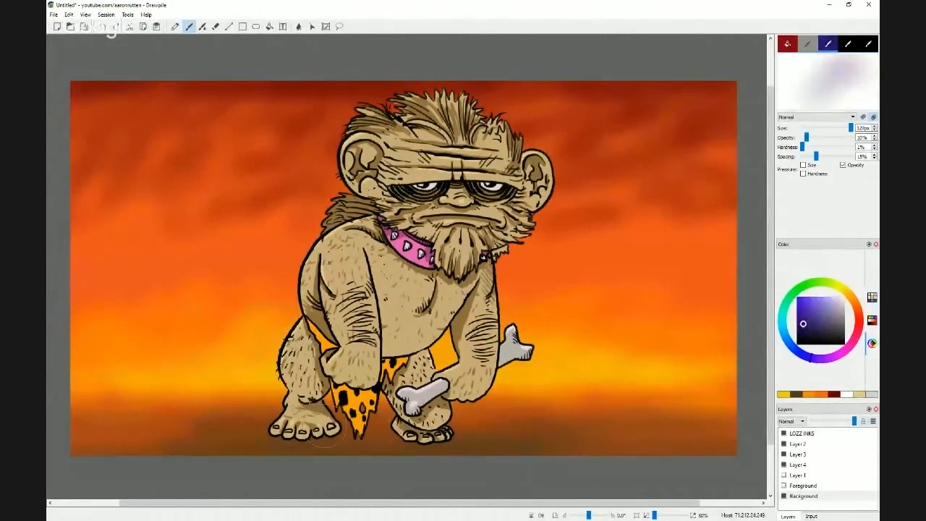
pyautogui.moveTo(311, 445)
pyautogui.mouseDown()
pyautogui.moveTo(315, 438)
pyautogui.moveTo(274, 435)
pyautogui.mouseUp()
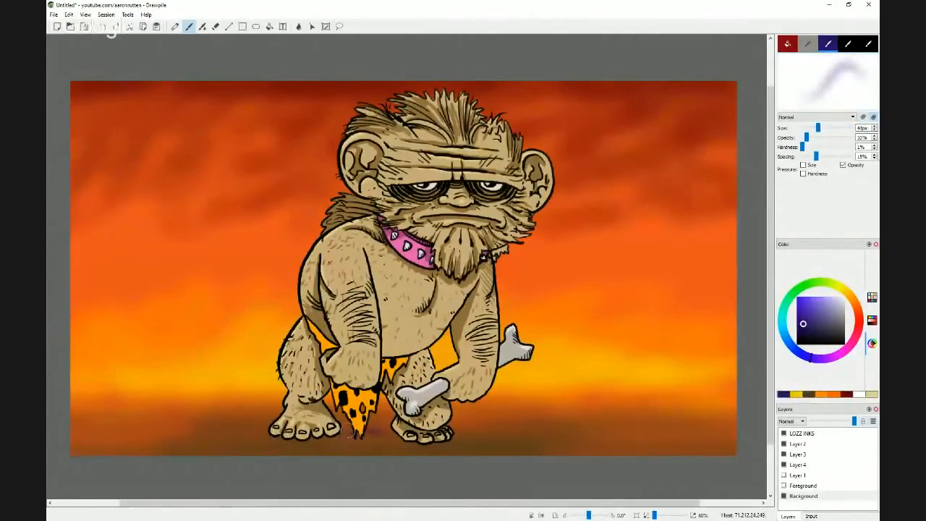
pyautogui.moveTo(340, 432); pyautogui.dragTo(373, 432)
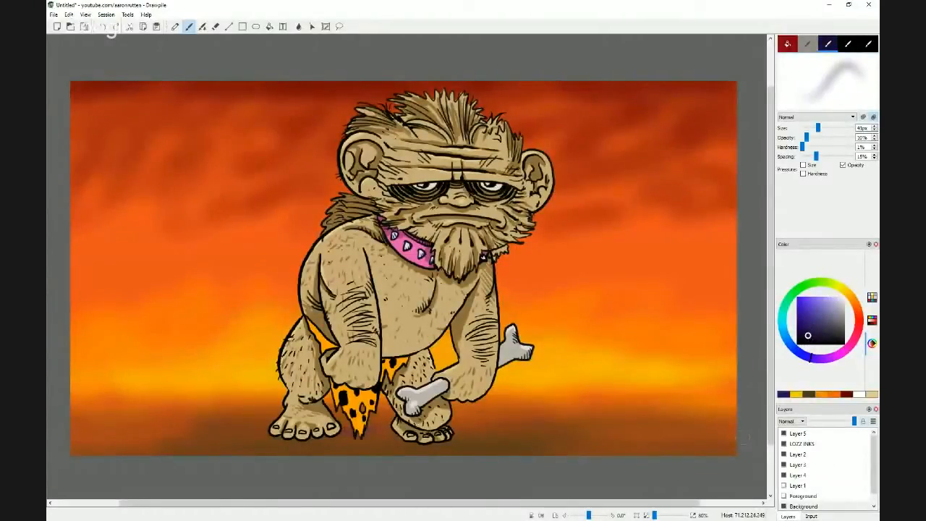
# Add a new layer above Layer 5 and set its blend mode to Multiply.
pyautogui.click(809, 434)
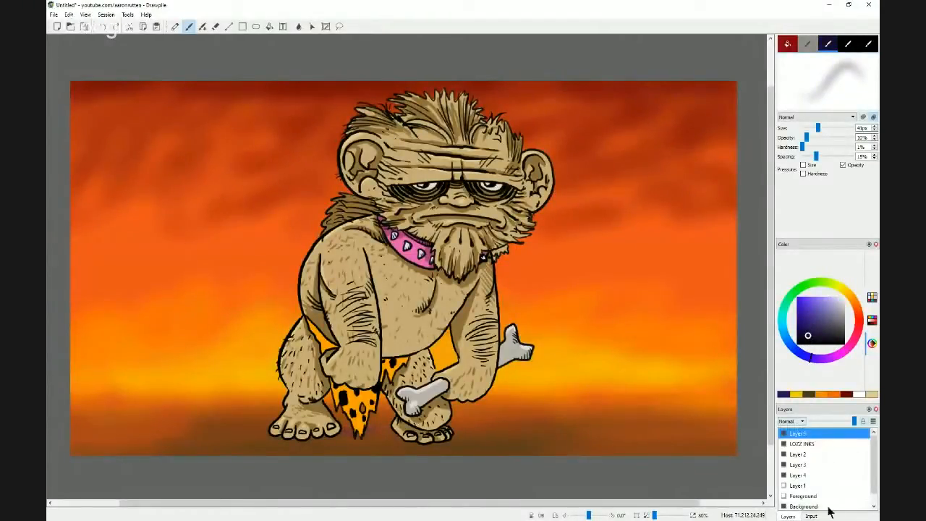
pyautogui.click(873, 422)
pyautogui.click(846, 431)
pyautogui.click(791, 421)
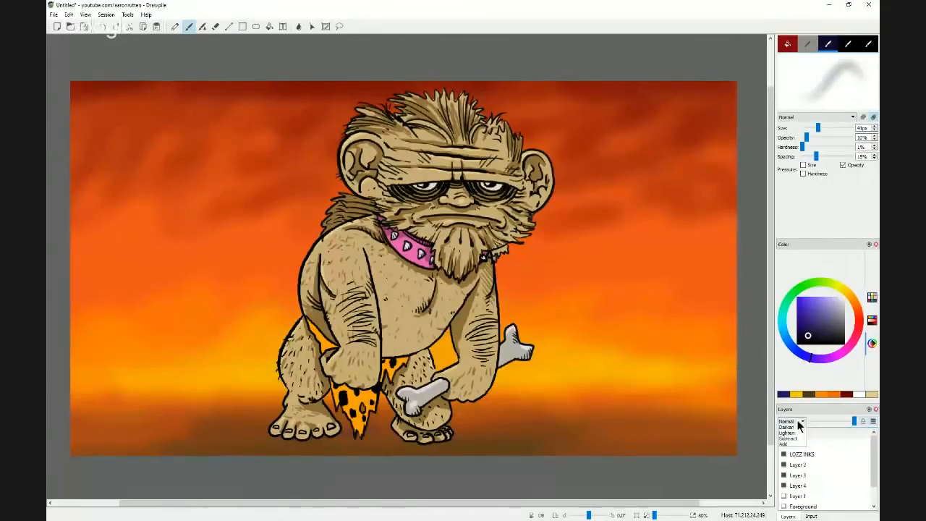
pyautogui.click(789, 434)
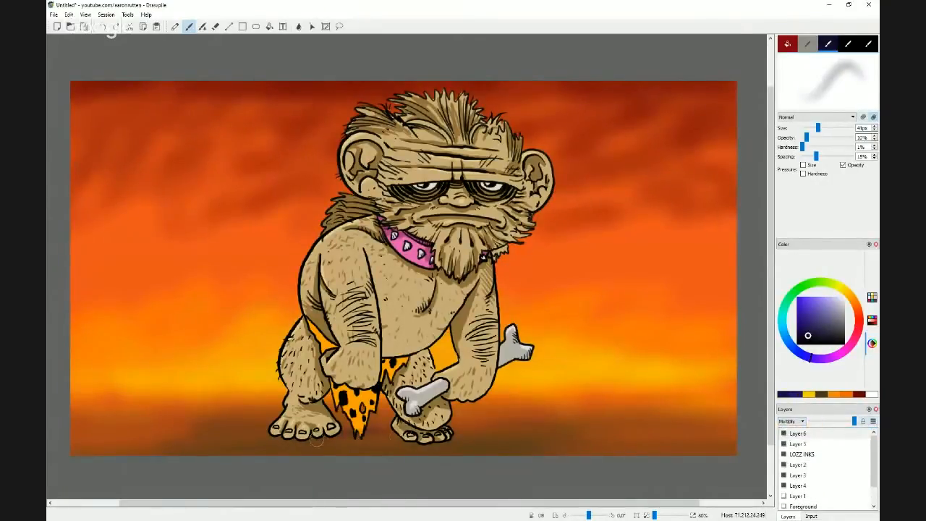
# Brush a dark blue shadow around the feet on the Multiply layer and move that layer between Layer 1 and Foreground.
pyautogui.moveTo(345, 439)
pyautogui.mouseDown()
pyautogui.moveTo(446, 436)
pyautogui.moveTo(316, 435)
pyautogui.mouseUp()
pyautogui.moveTo(798, 432)
pyautogui.mouseDown()
pyautogui.moveTo(818, 435)
pyautogui.moveTo(865, 498)
pyautogui.moveTo(819, 498)
pyautogui.mouseUp()
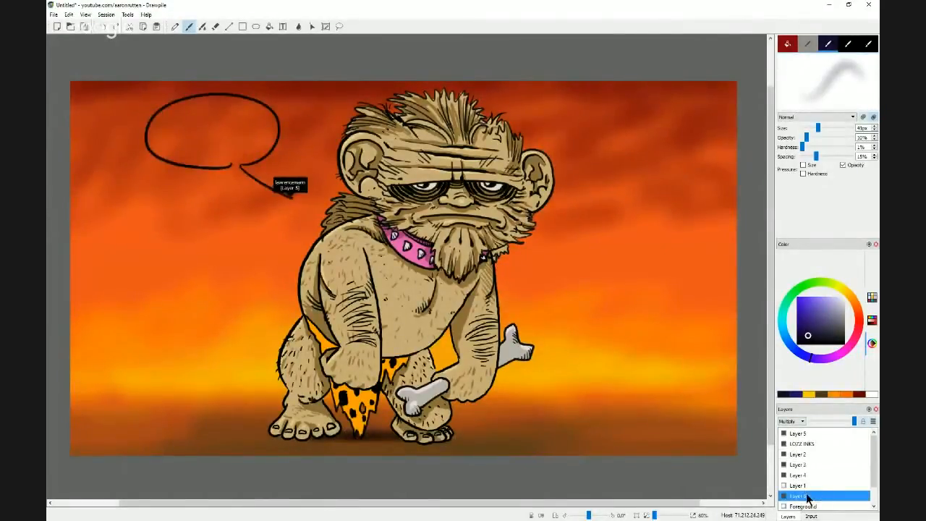
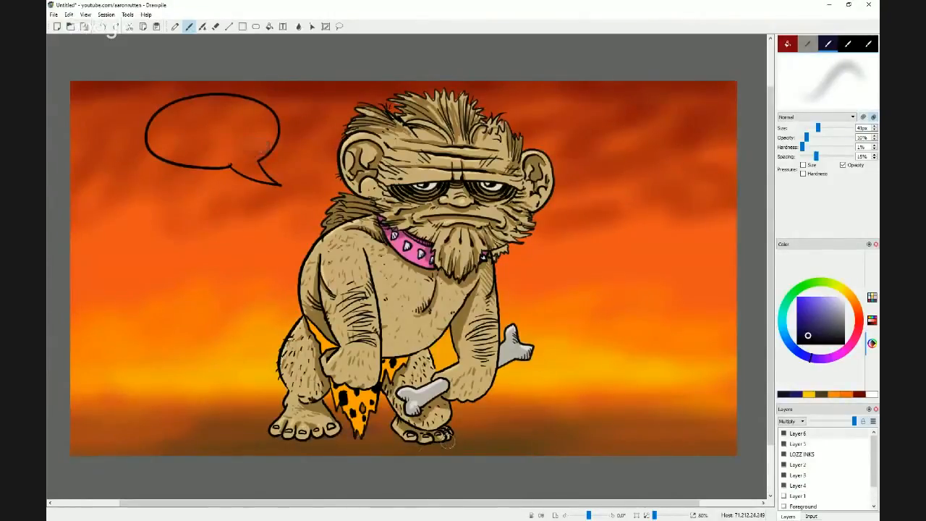
# Enlarge the eraser and erase the shadow between and around the feet on the Multiply layer.
pyautogui.press('e')
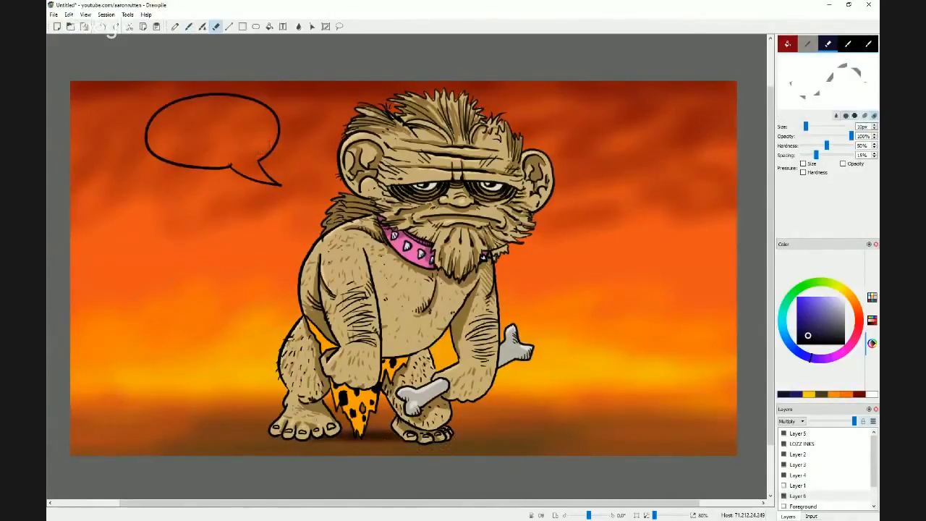
pyautogui.press(']')
pyautogui.press(']')
pyautogui.press(']')
pyautogui.press(']')
pyautogui.press(']')
pyautogui.press(']')
pyautogui.press(']')
pyautogui.press(']')
pyautogui.press(']')
pyautogui.press(']')
pyautogui.press(']')
pyautogui.press(']')
pyautogui.press(']')
pyautogui.press(']')
pyautogui.press(']')
pyautogui.press(']')
pyautogui.press(']')
pyautogui.press(']')
pyautogui.press(']')
pyautogui.press(']')
pyautogui.moveTo(339, 436)
pyautogui.mouseDown()
pyautogui.moveTo(379, 425)
pyautogui.moveTo(379, 439)
pyautogui.moveTo(409, 448)
pyautogui.moveTo(456, 434)
pyautogui.mouseUp()
# Brush long dark cast shadows from both feet down to the canvas's lower edge on the Multiply layer.
pyautogui.press('b')
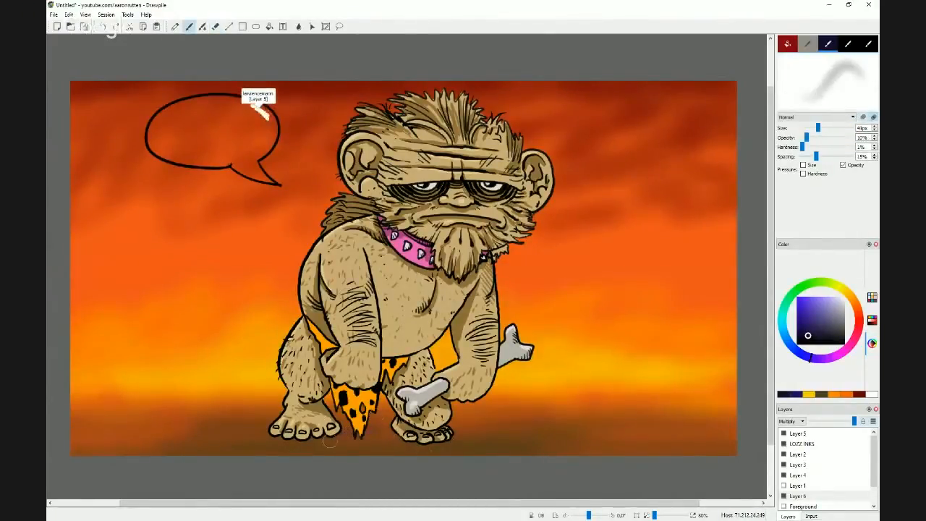
pyautogui.moveTo(288, 434)
pyautogui.mouseDown()
pyautogui.moveTo(310, 459)
pyautogui.moveTo(299, 448)
pyautogui.moveTo(340, 455)
pyautogui.mouseUp()
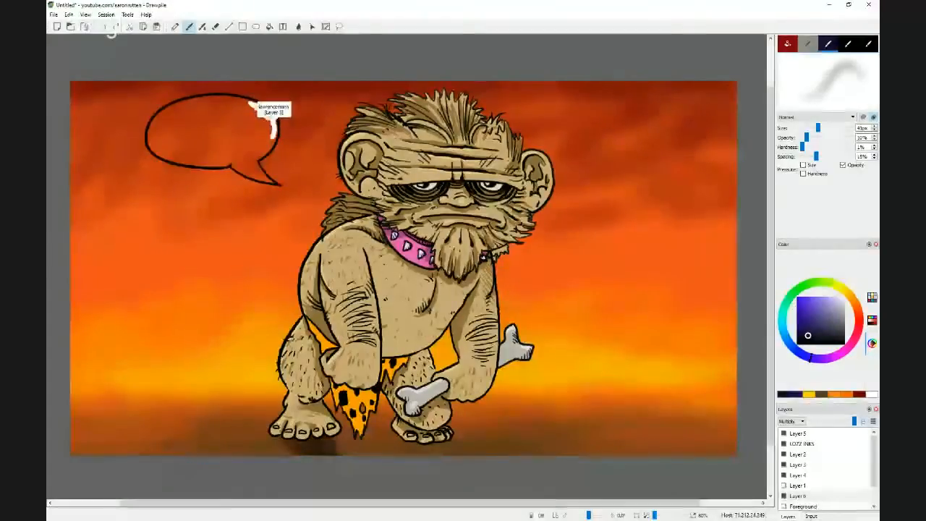
pyautogui.moveTo(292, 432)
pyautogui.mouseDown()
pyautogui.moveTo(289, 456)
pyautogui.moveTo(288, 444)
pyautogui.moveTo(275, 448)
pyautogui.moveTo(330, 446)
pyautogui.moveTo(303, 445)
pyautogui.mouseUp()
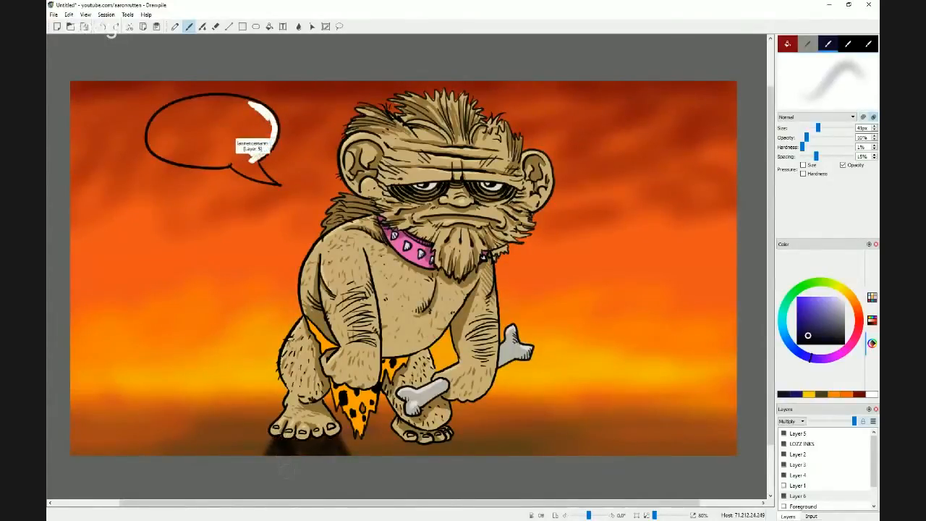
pyautogui.moveTo(392, 434)
pyautogui.mouseDown()
pyautogui.moveTo(403, 461)
pyautogui.moveTo(434, 438)
pyautogui.moveTo(471, 455)
pyautogui.moveTo(428, 442)
pyautogui.mouseUp()
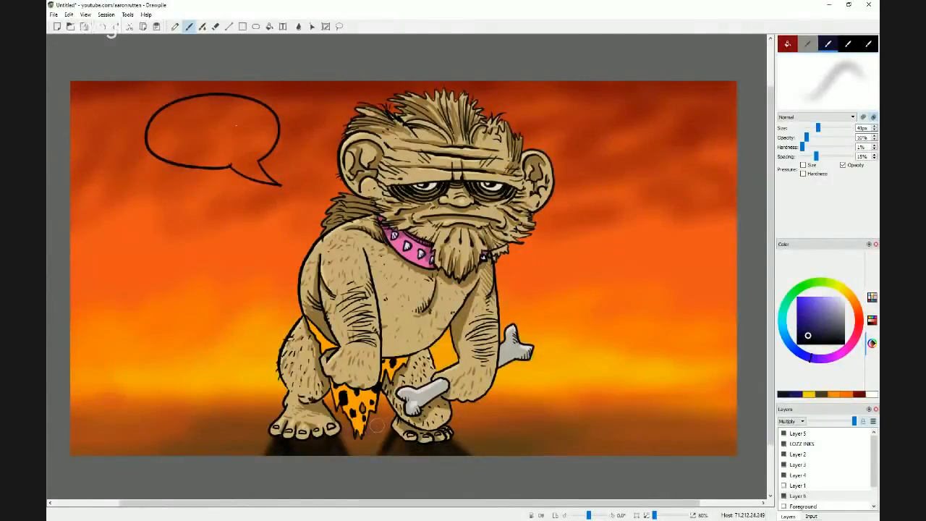
pyautogui.press('e')
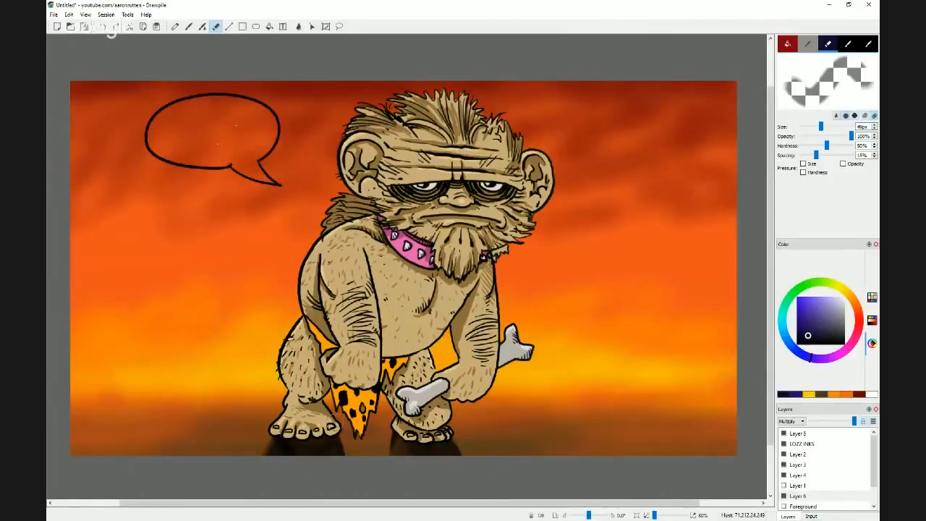
pyautogui.press('b')
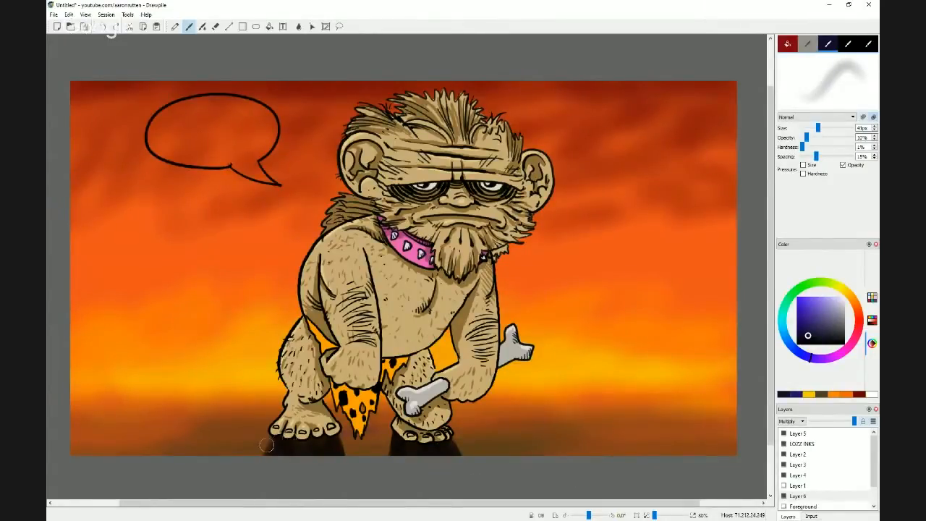
pyautogui.moveTo(271, 443)
pyautogui.mouseDown()
pyautogui.moveTo(283, 434)
pyautogui.moveTo(254, 455)
pyautogui.mouseUp()
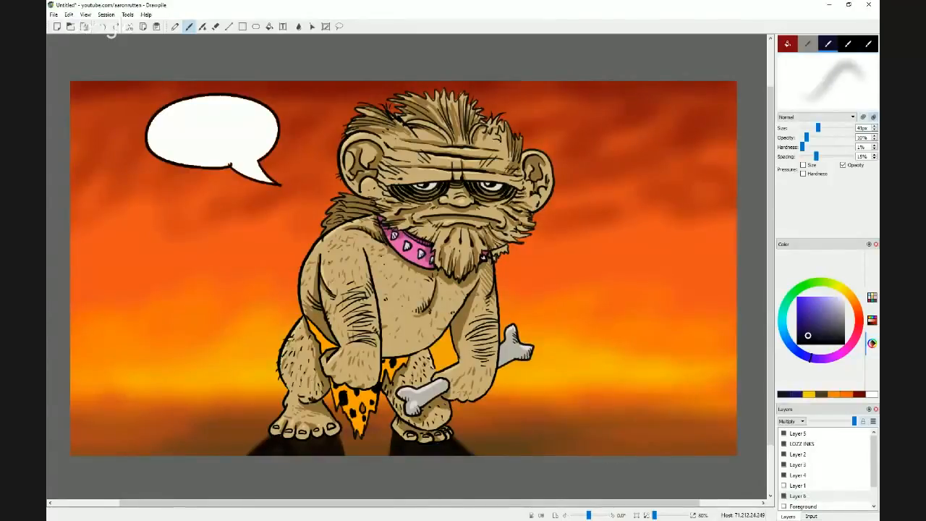
# Erase the long cast shadows and brush soft dark blue shadows close beneath both feet, enlarging the brush for a wider soft shade.
pyautogui.press('e')
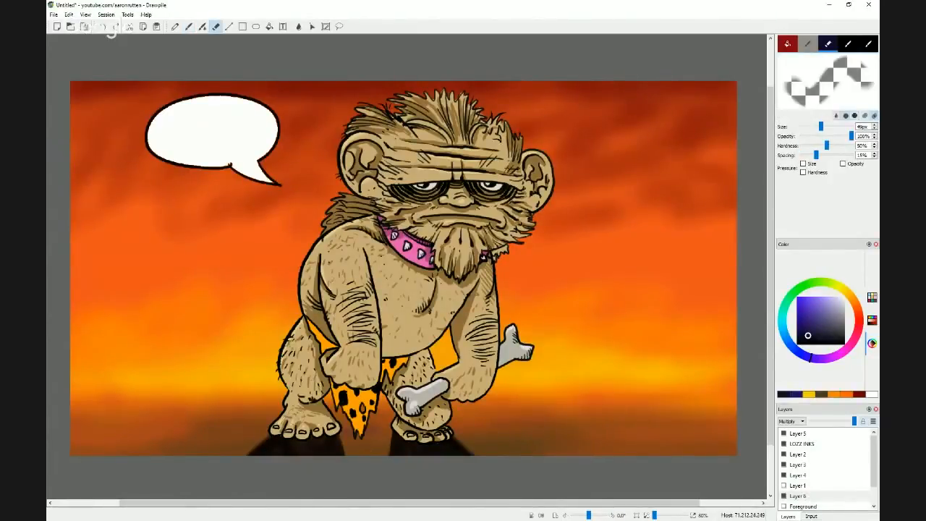
pyautogui.moveTo(250, 446)
pyautogui.mouseDown()
pyautogui.moveTo(342, 427)
pyautogui.moveTo(494, 461)
pyautogui.mouseUp()
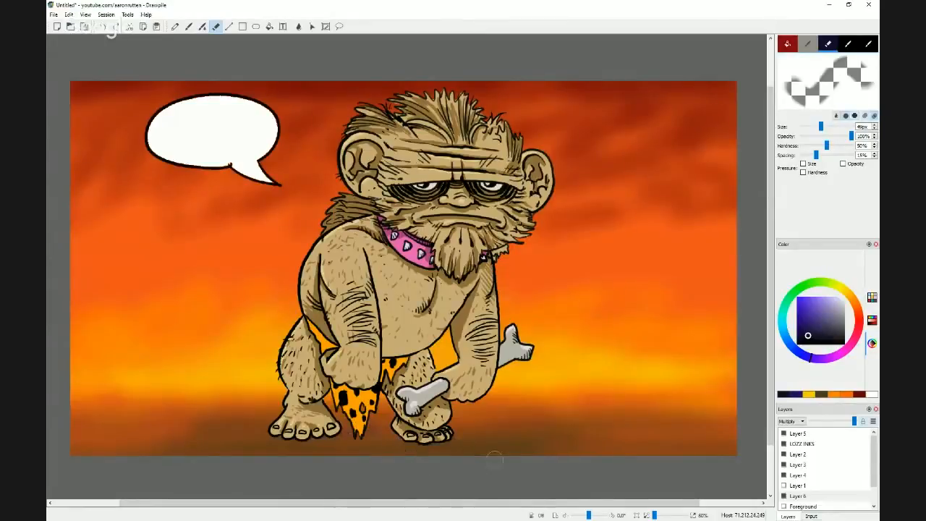
pyautogui.press('b')
pyautogui.moveTo(407, 439)
pyautogui.mouseDown()
pyautogui.moveTo(441, 443)
pyautogui.moveTo(452, 433)
pyautogui.mouseUp()
pyautogui.moveTo(275, 439)
pyautogui.mouseDown()
pyautogui.moveTo(334, 435)
pyautogui.moveTo(274, 433)
pyautogui.mouseUp()
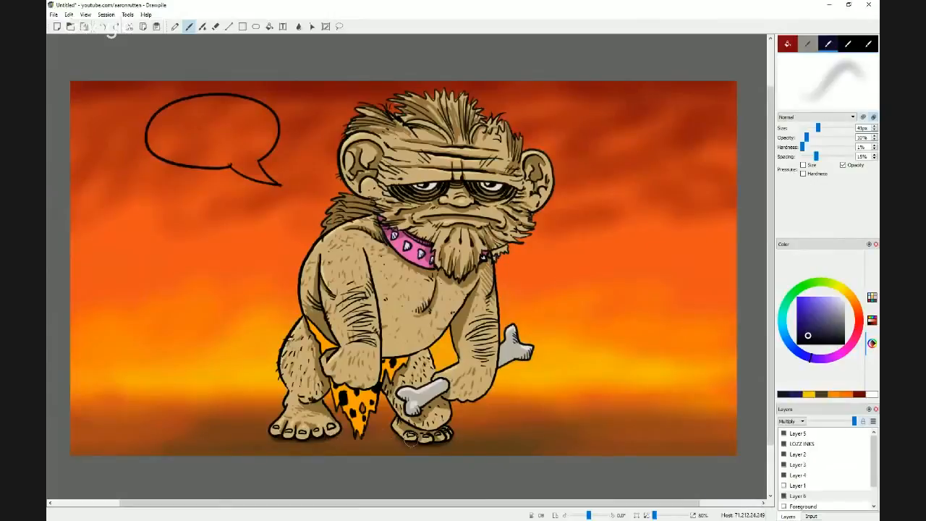
pyautogui.press(']')
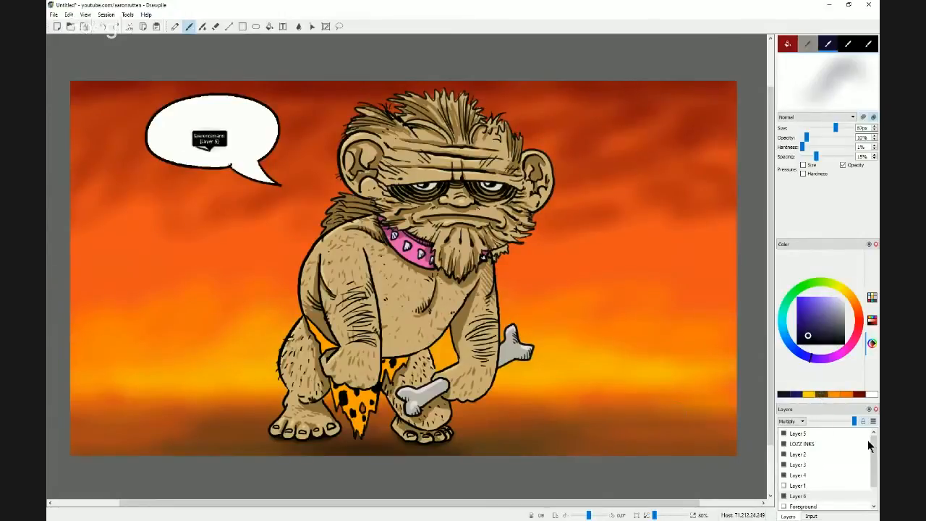
# Hide Layer 5 and show it again to check what it contains.
pyautogui.click(785, 434)
pyautogui.click(785, 434)
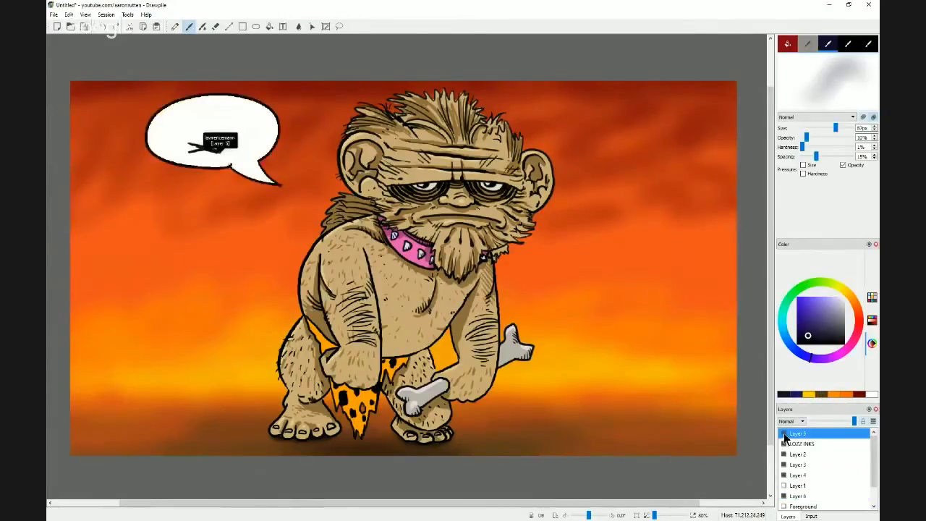
# Hide and show Layer 5, the inks layer and Layers 2, 3 and 4 in turn to examine their contents, ending on Layer 3.
pyautogui.click(785, 434)
pyautogui.click(784, 434)
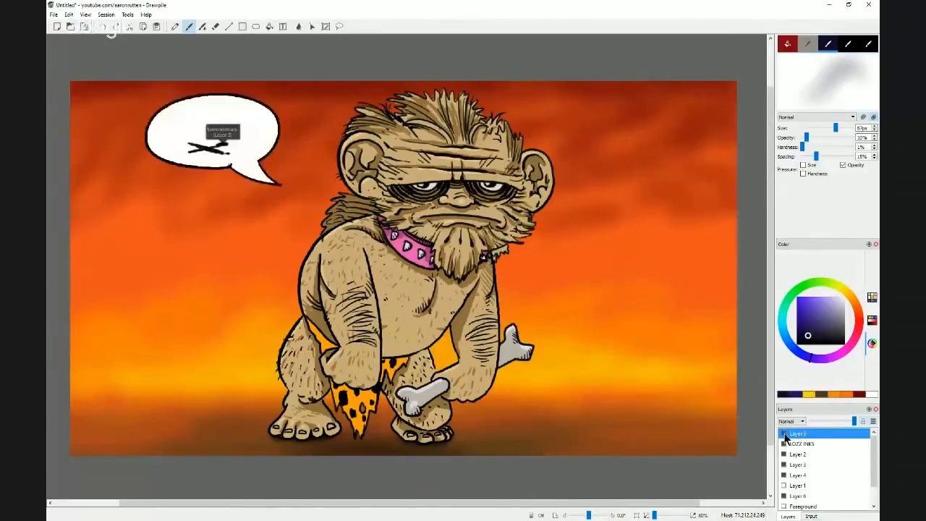
pyautogui.click(800, 443)
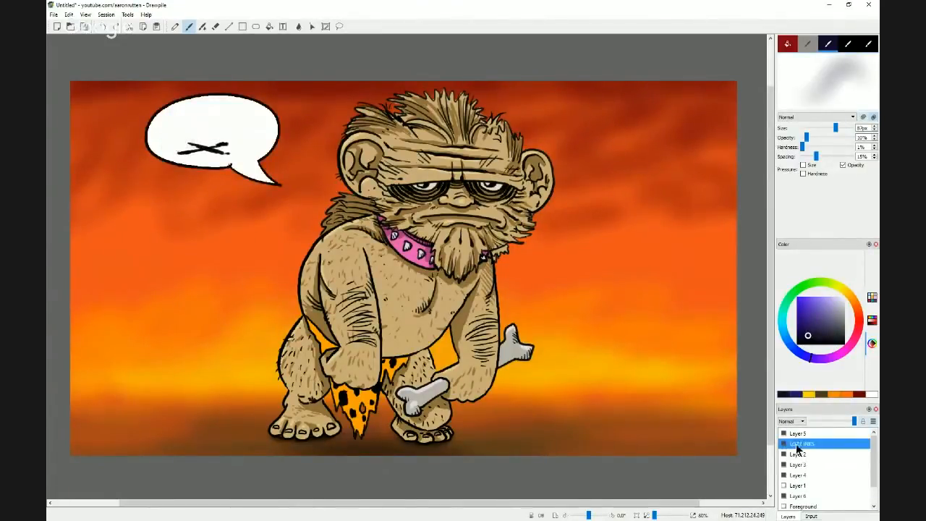
pyautogui.click(799, 445)
pyautogui.click(796, 453)
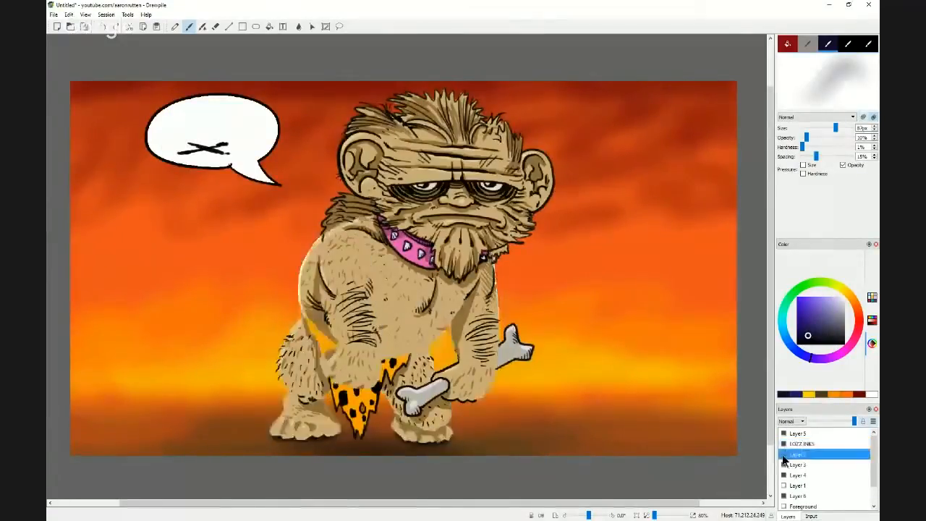
pyautogui.click(796, 454)
pyautogui.click(799, 465)
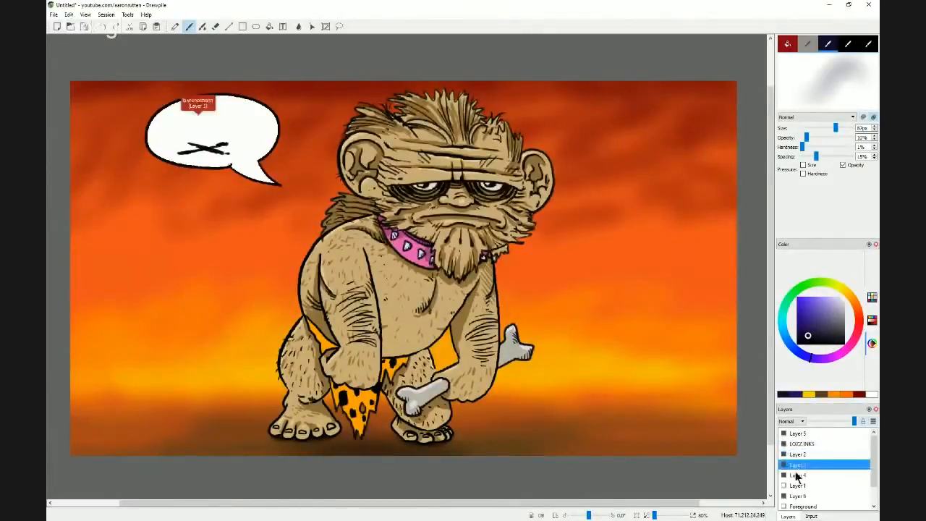
pyautogui.click(785, 475)
pyautogui.click(784, 476)
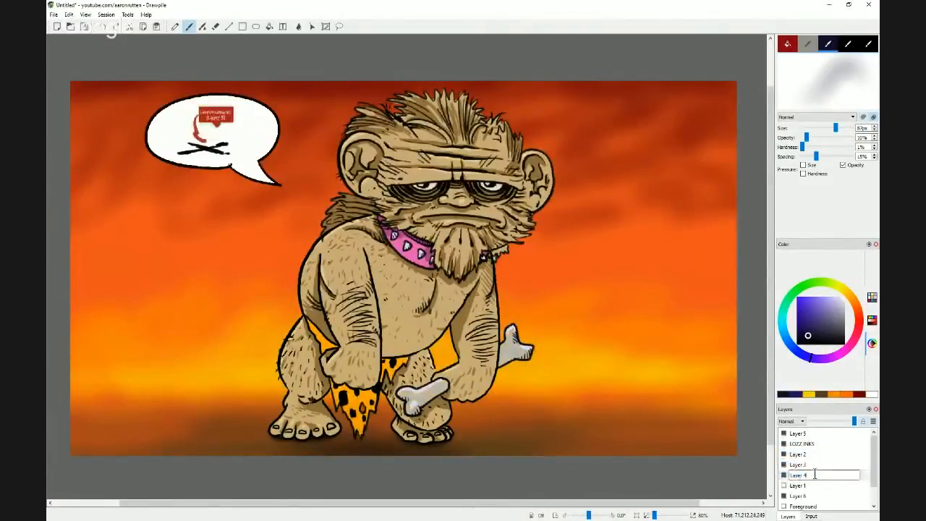
pyautogui.click(811, 465)
pyautogui.click(784, 466)
pyautogui.click(785, 466)
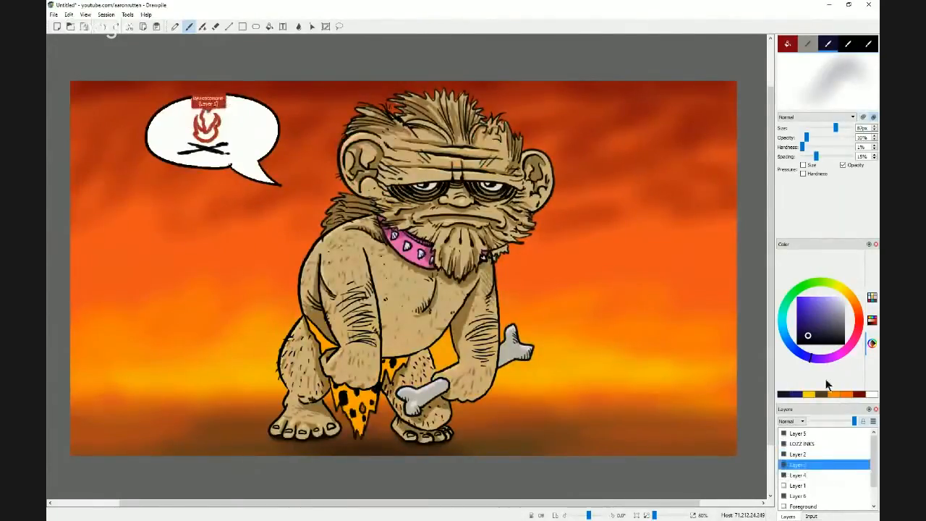
# Pick a light red and shrink the soft brush for detail painting on Layer 3.
pyautogui.click(859, 332)
pyautogui.click(812, 298)
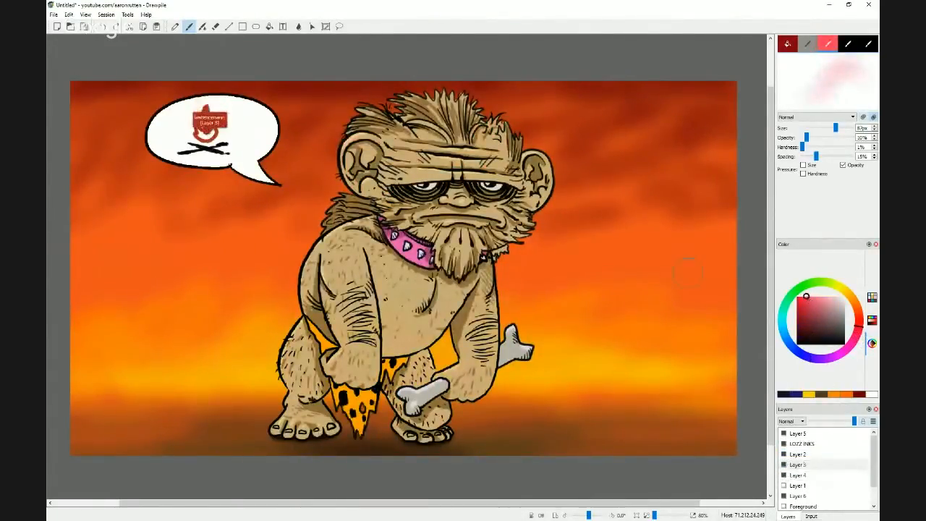
pyautogui.press('[')
pyautogui.press('[')
pyautogui.press('[')
pyautogui.press('[')
pyautogui.press('[')
pyautogui.press('[')
pyautogui.press('[')
pyautogui.press('[')
pyautogui.press('[')
pyautogui.press('[')
pyautogui.press('[')
pyautogui.press('[')
pyautogui.press('[')
pyautogui.press('[')
pyautogui.press('[')
pyautogui.press('[')
pyautogui.press('[')
pyautogui.press('[')
pyautogui.press('[')
pyautogui.press('[')
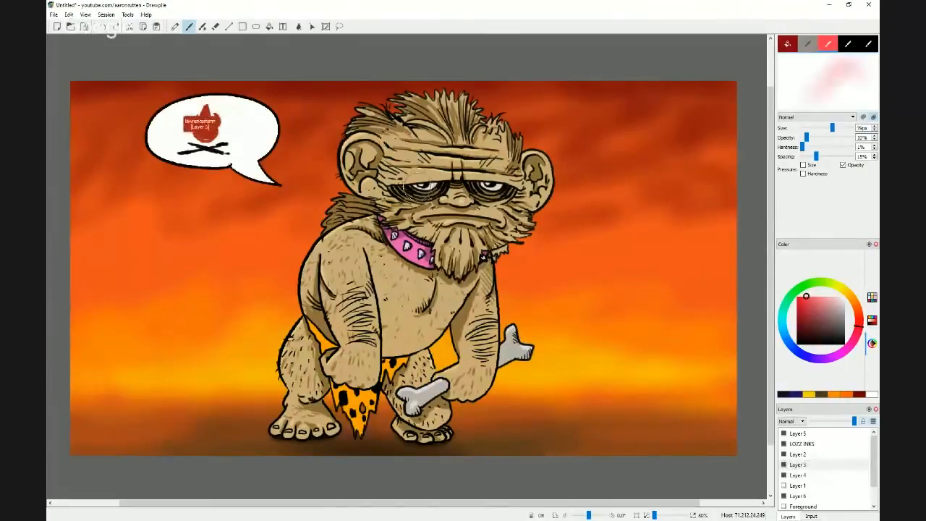
pyautogui.press('[')
pyautogui.press('[')
pyautogui.press('[')
pyautogui.press('[')
pyautogui.press('[')
pyautogui.press('[')
pyautogui.press('[')
pyautogui.press('[')
pyautogui.press('[')
pyautogui.press('[')
pyautogui.press('[')
pyautogui.press('[')
pyautogui.press('[')
pyautogui.press('[')
pyautogui.press('[')
pyautogui.press('[')
pyautogui.press('[')
pyautogui.press('[')
pyautogui.press('[')
pyautogui.press('[')
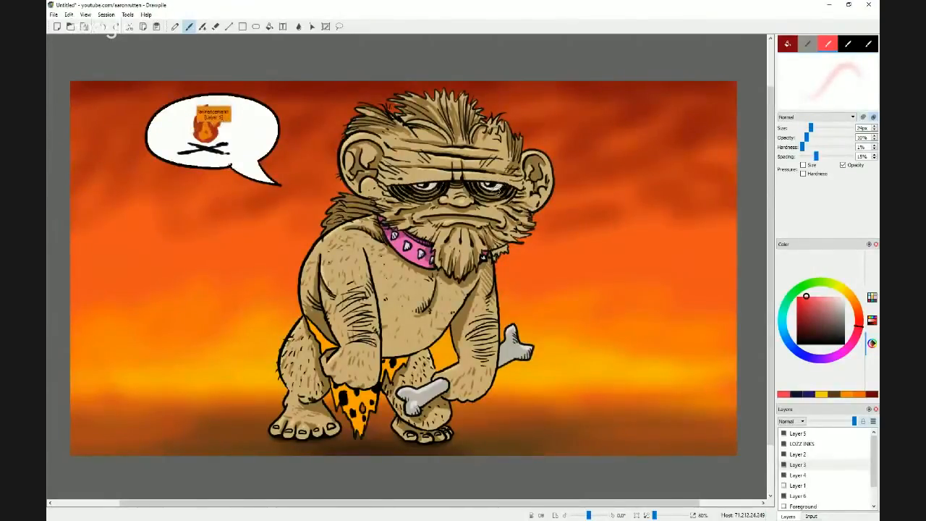
# Try painting the nose light red with an enlarged pencil, and undo the stroke.
pyautogui.press('p')
pyautogui.press('b')
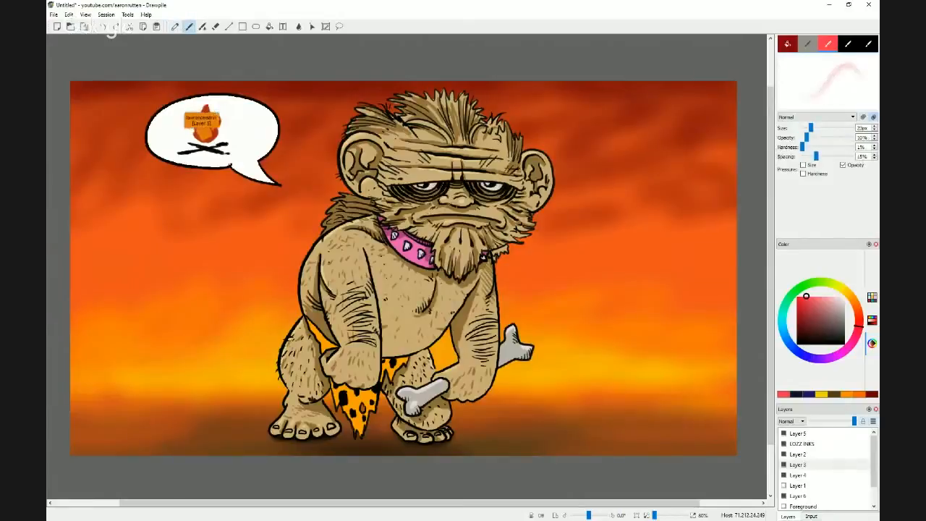
pyautogui.press('p')
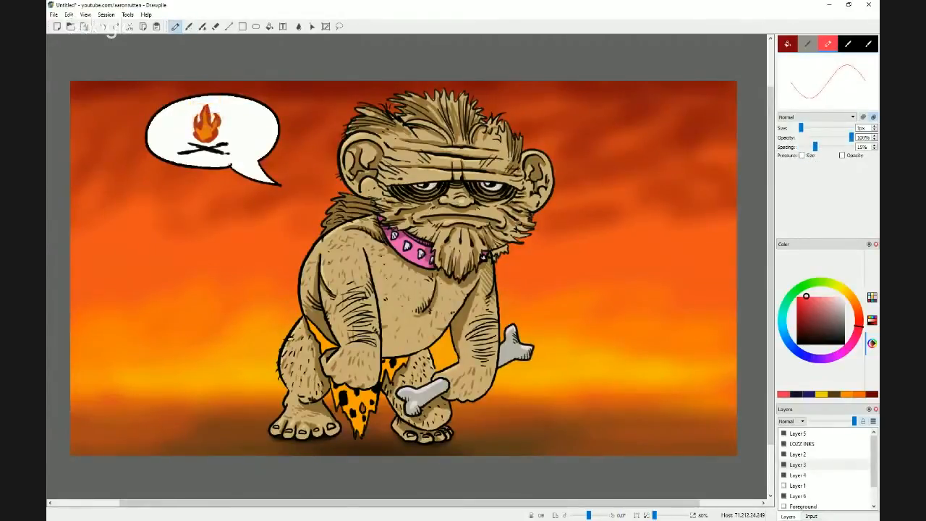
pyautogui.press(']')
pyautogui.press(']')
pyautogui.press(']')
pyautogui.press(']')
pyautogui.press(']')
pyautogui.press(']')
pyautogui.press(']')
pyautogui.press(']')
pyautogui.press(']')
pyautogui.press(']')
pyautogui.press(']')
pyautogui.press(']')
pyautogui.press(']')
pyautogui.press(']')
pyautogui.press(']')
pyautogui.press(']')
pyautogui.press(']')
pyautogui.press(']')
pyautogui.press(']')
pyautogui.press(']')
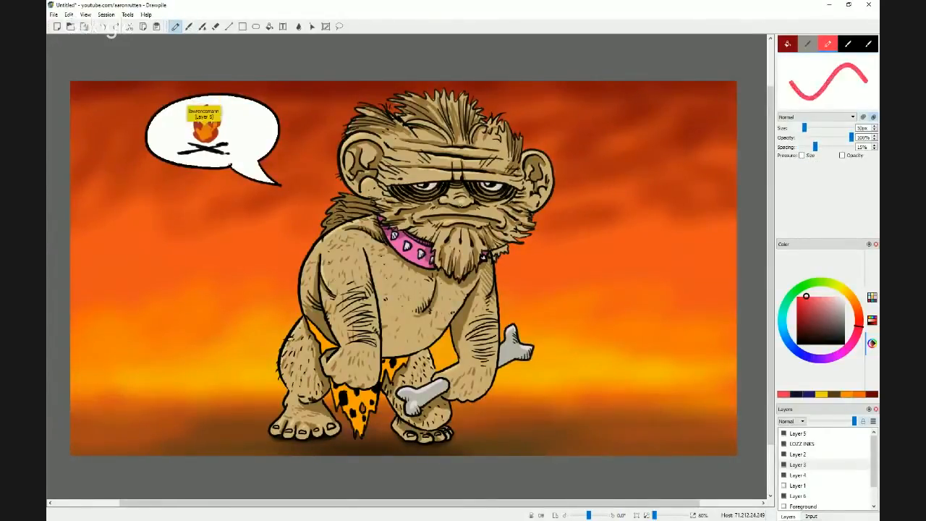
pyautogui.moveTo(445, 200); pyautogui.dragTo(455, 201)
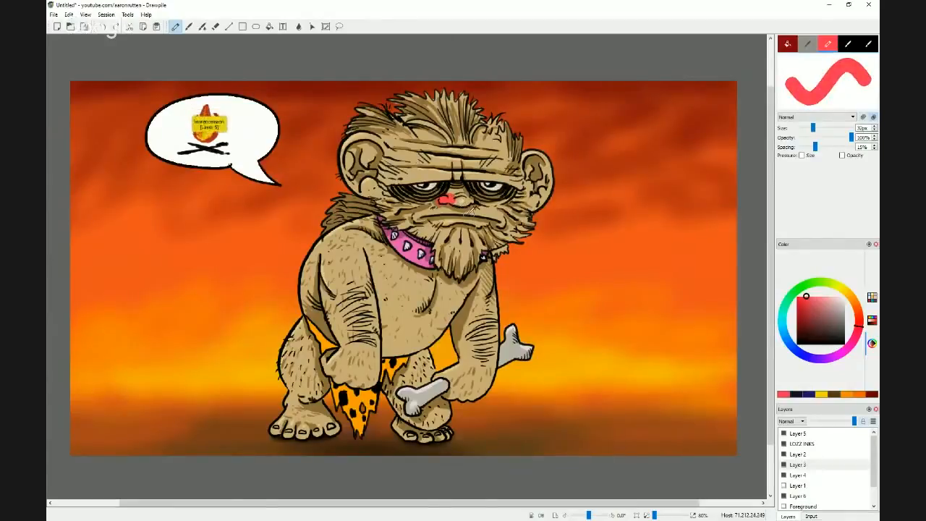
pyautogui.hotkey('ctrl', 'z')
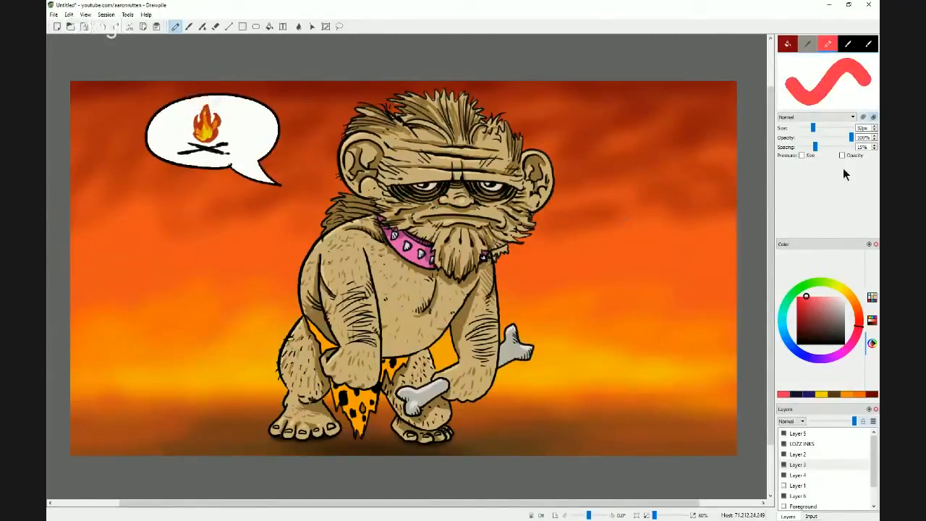
pyautogui.click(787, 44)
pyautogui.click(829, 44)
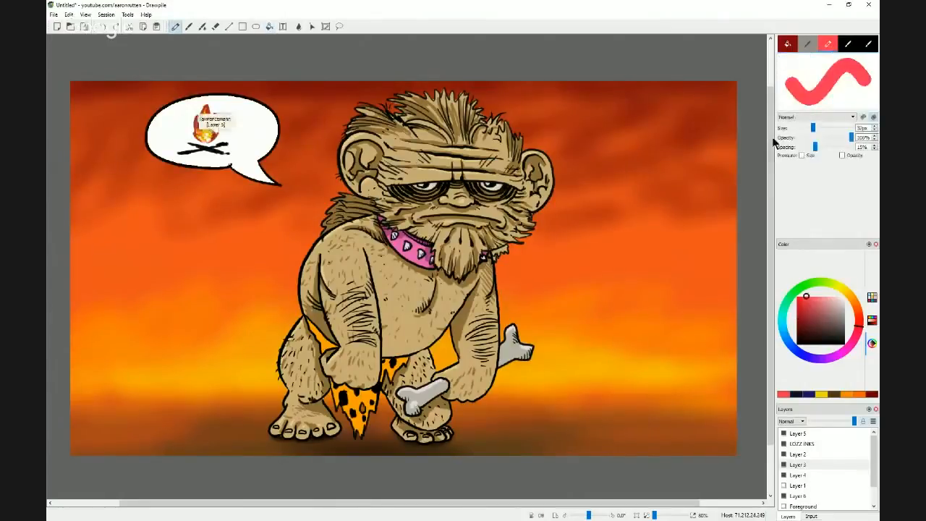
pyautogui.click(811, 44)
pyautogui.click(832, 47)
pyautogui.click(851, 48)
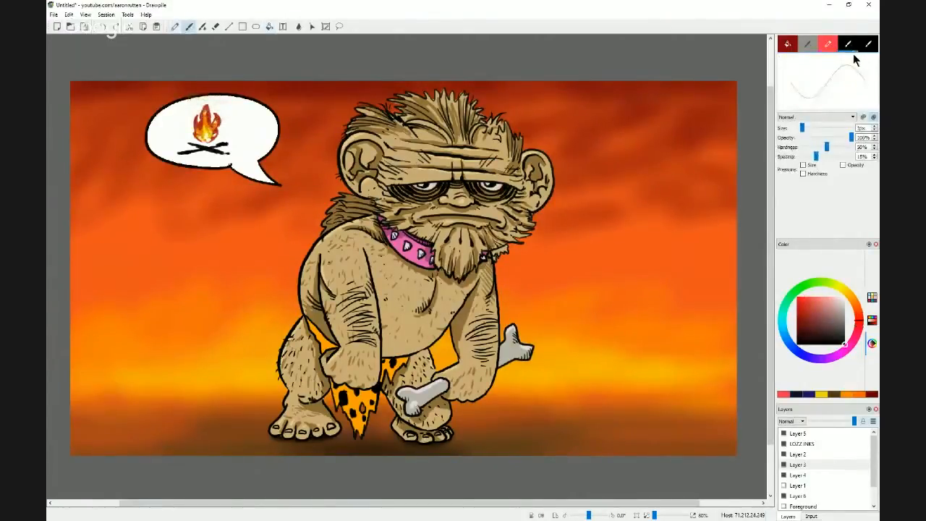
pyautogui.click(830, 47)
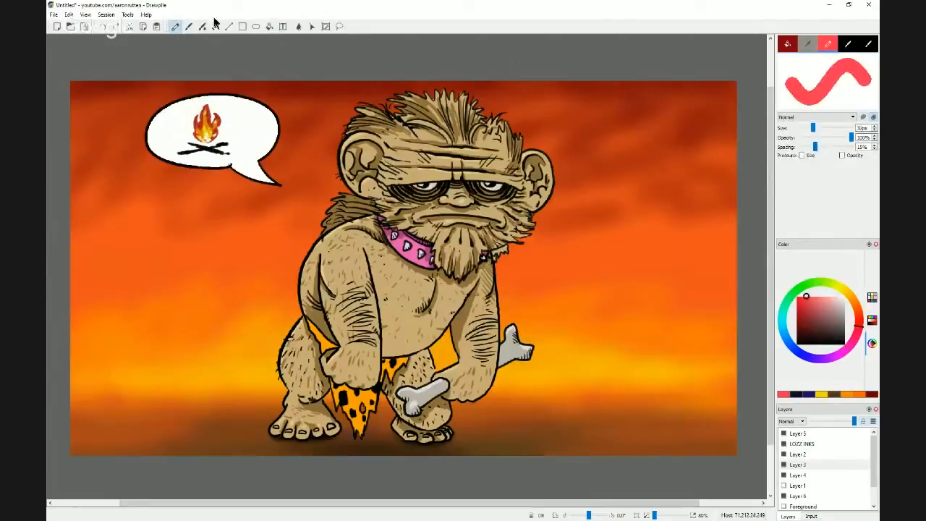
# Enlarge the soft low-opacity brush and tint the nose with light red on Layer 3.
pyautogui.click(189, 26)
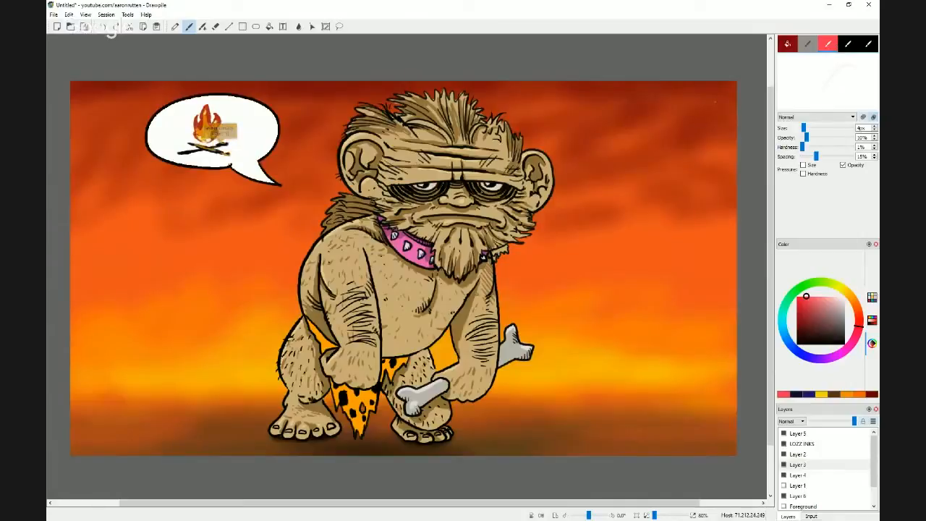
pyautogui.press(']')
pyautogui.press(']')
pyautogui.press(']')
pyautogui.press(']')
pyautogui.press(']')
pyautogui.press(']')
pyautogui.press(']')
pyautogui.press(']')
pyautogui.press(']')
pyautogui.press(']')
pyautogui.press(']')
pyautogui.press(']')
pyautogui.press(']')
pyautogui.press(']')
pyautogui.press(']')
pyautogui.press(']')
pyautogui.press(']')
pyautogui.press(']')
pyautogui.press(']')
pyautogui.press(']')
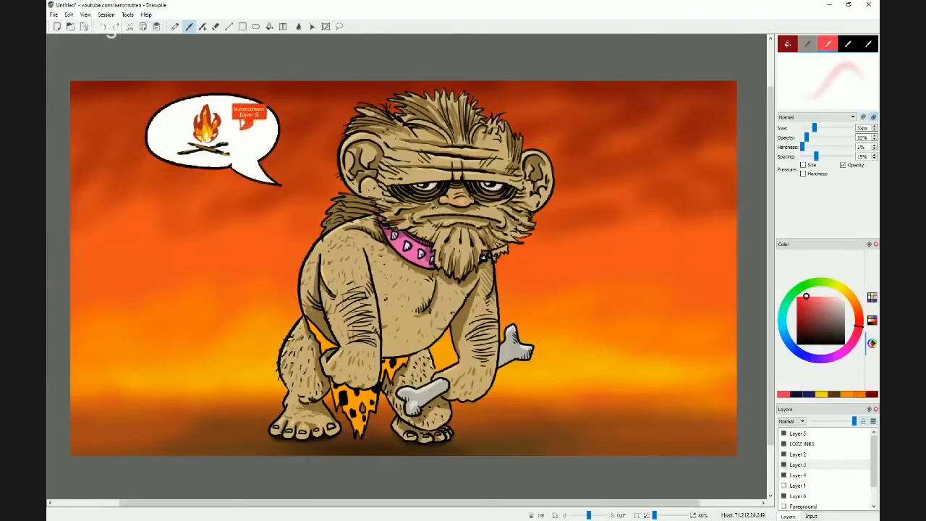
# Add a small white highlight to the nose with the hard 4 px brush.
pyautogui.moveTo(812, 312); pyautogui.dragTo(845, 296)
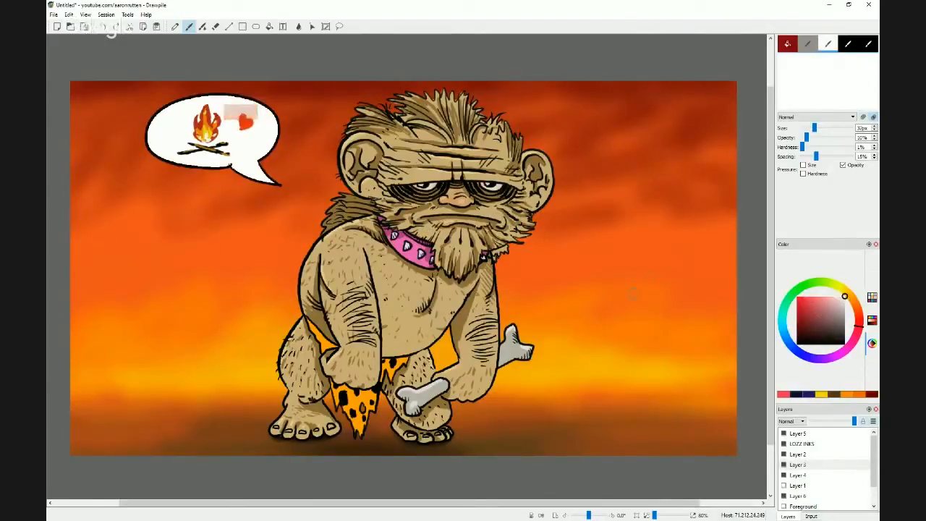
pyautogui.click(808, 43)
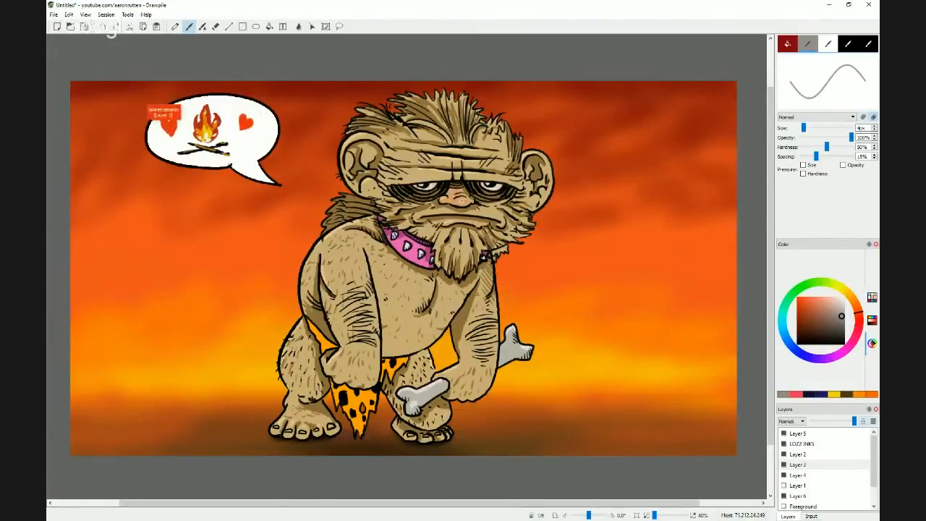
pyautogui.click(824, 306)
pyautogui.moveTo(824, 307); pyautogui.dragTo(845, 296)
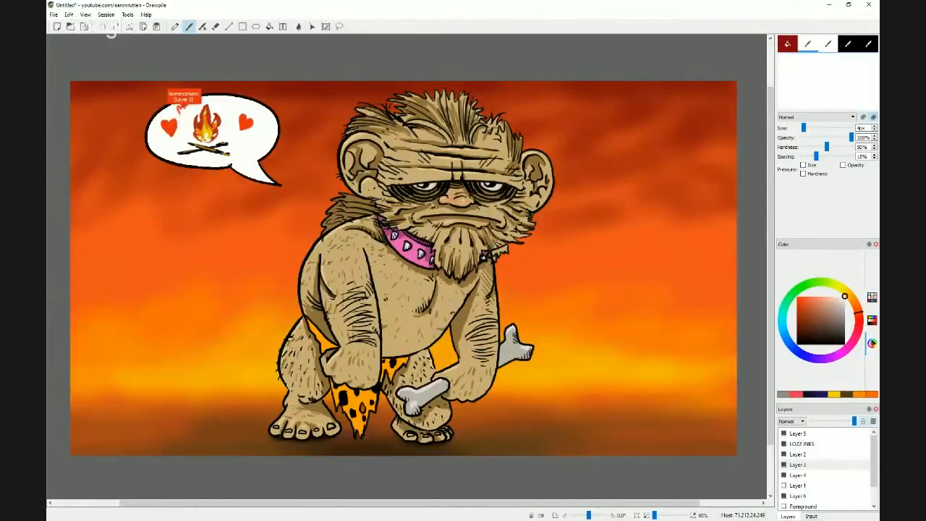
pyautogui.moveTo(458, 200); pyautogui.dragTo(464, 202)
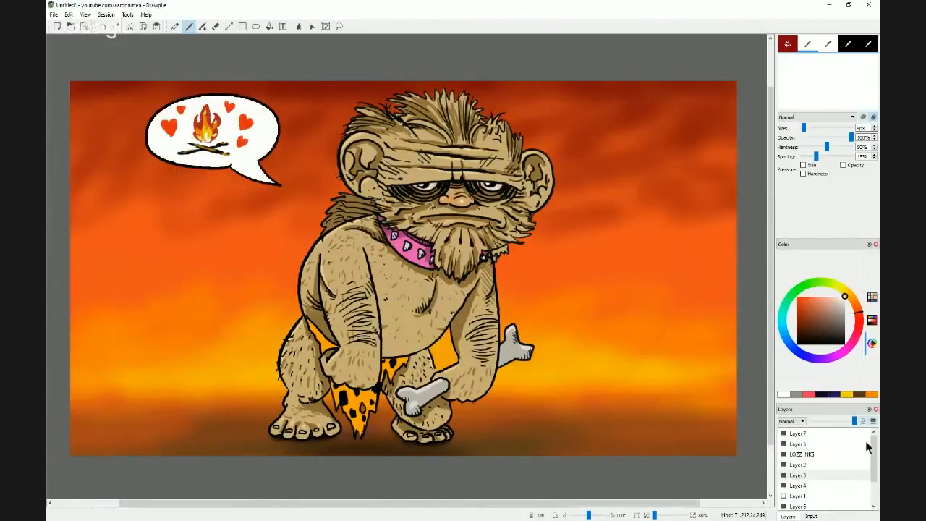
# Try signing initials beside the foot on Layer 7 in a yellow-orange sampled from the sunset, and undo the strokes.
pyautogui.click(814, 434)
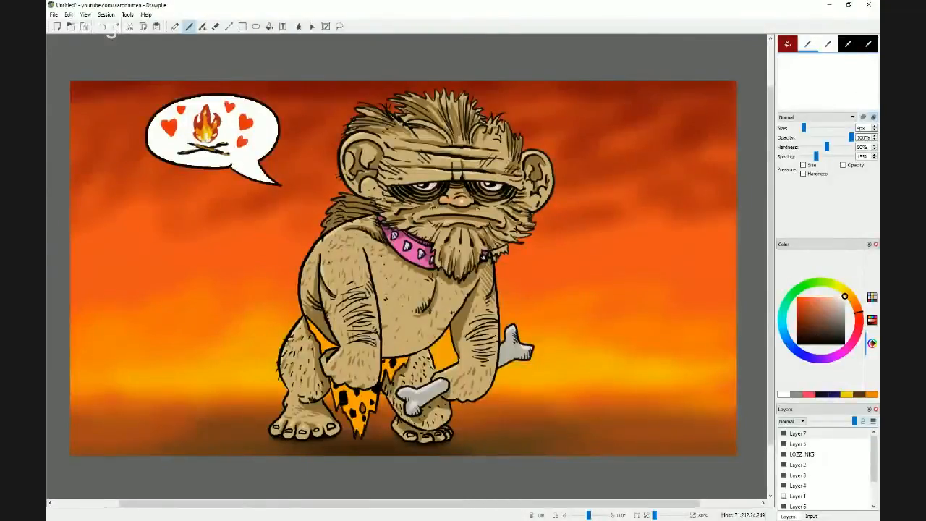
pyautogui.keyDown('ctrl'); pyautogui.click(548, 360); pyautogui.keyUp('ctrl')
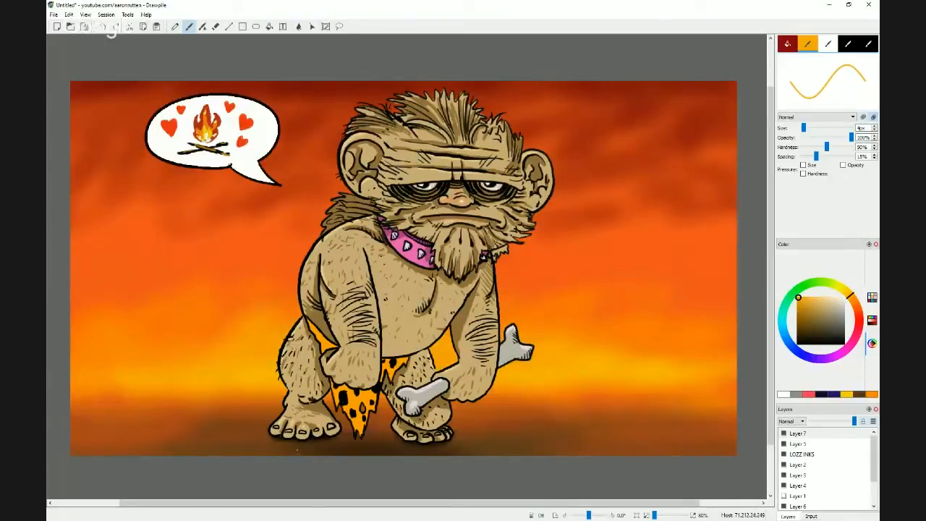
pyautogui.click(262, 414)
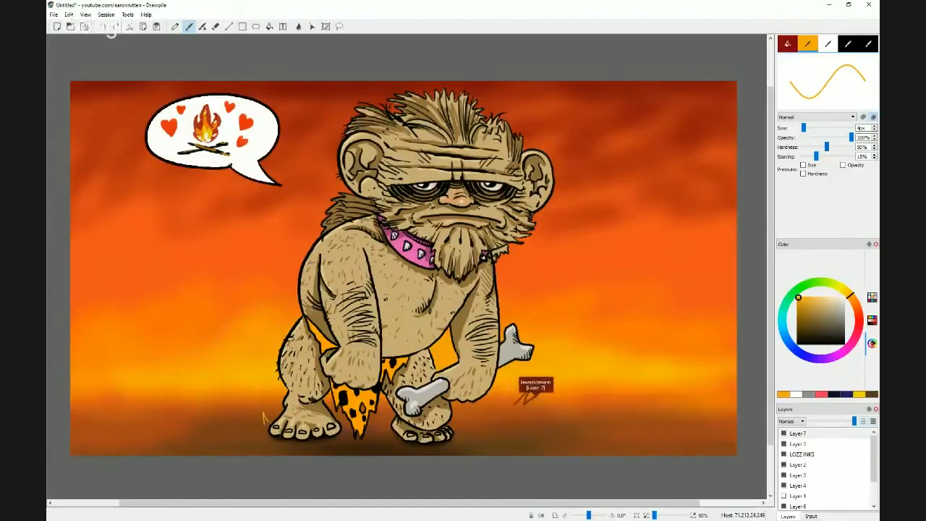
pyautogui.moveTo(263, 420); pyautogui.dragTo(269, 417)
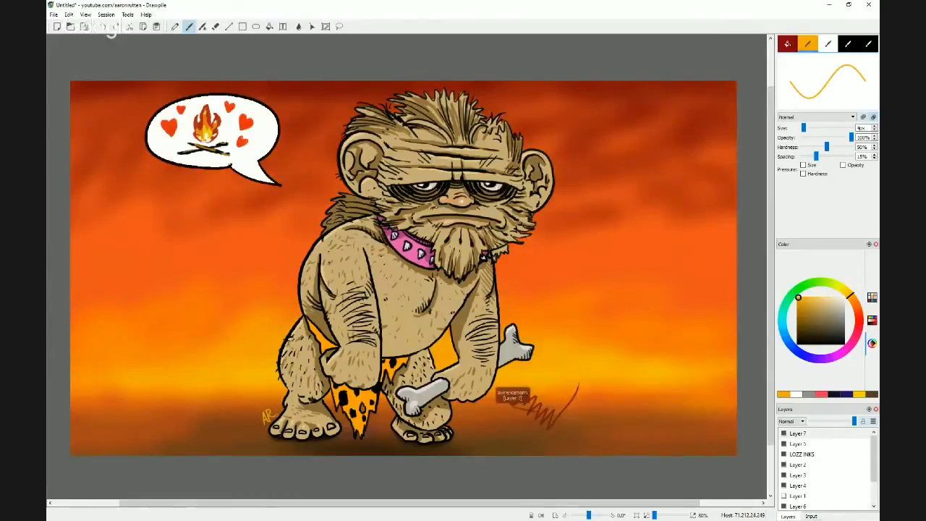
pyautogui.hotkey('ctrl', 'z')
pyautogui.hotkey('ctrl', 'z')
pyautogui.hotkey('ctrl', 'z')
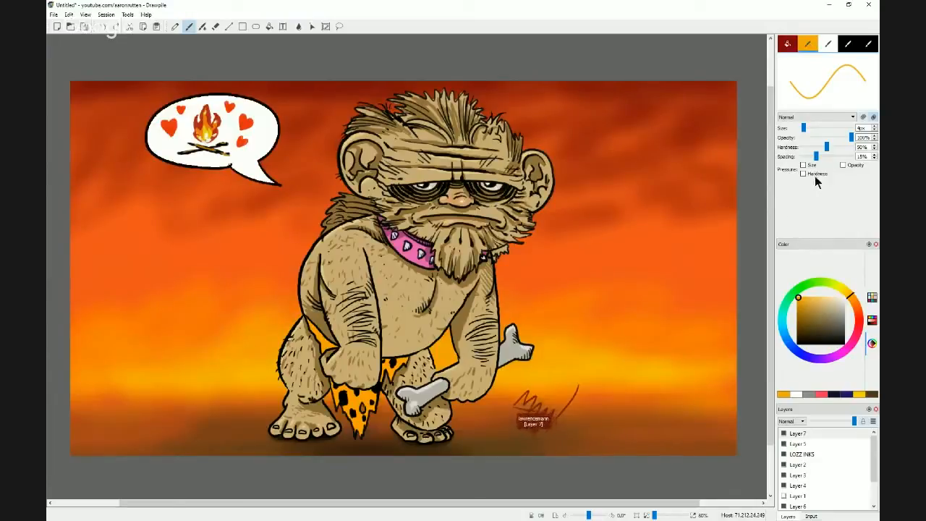
# Sign the artist's initials beside the foot on Layer 7 in sampled orange, using a smaller pressure-sensitive brush.
pyautogui.click(789, 44)
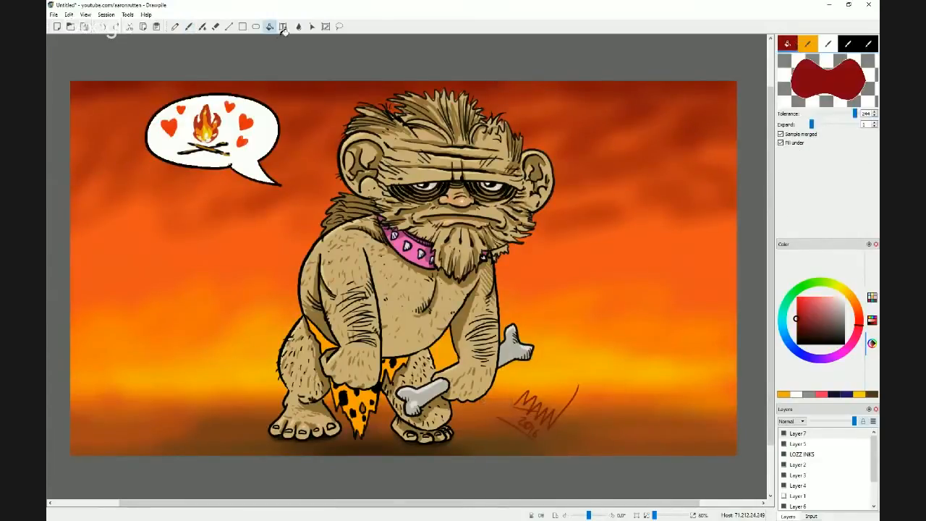
pyautogui.click(189, 26)
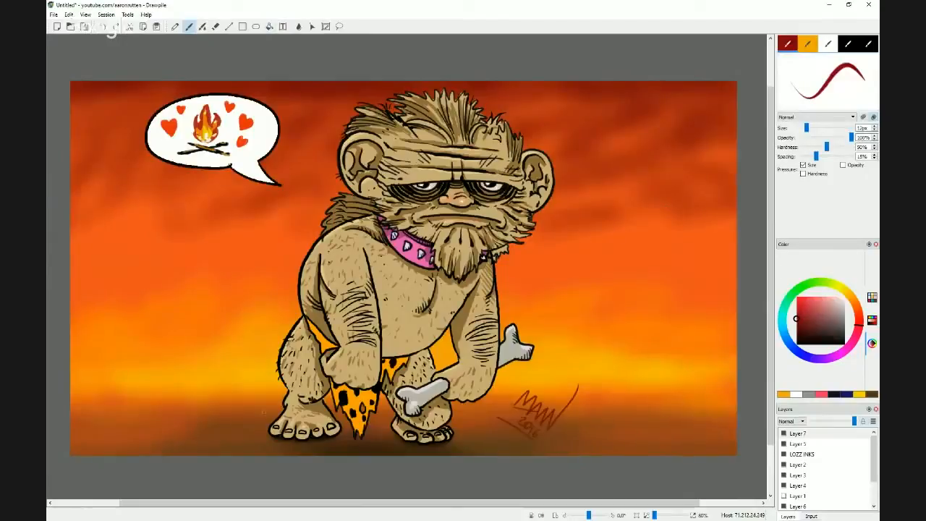
pyautogui.press('[')
pyautogui.press('[')
pyautogui.press('[')
pyautogui.press('[')
pyautogui.press('[')
pyautogui.press('[')
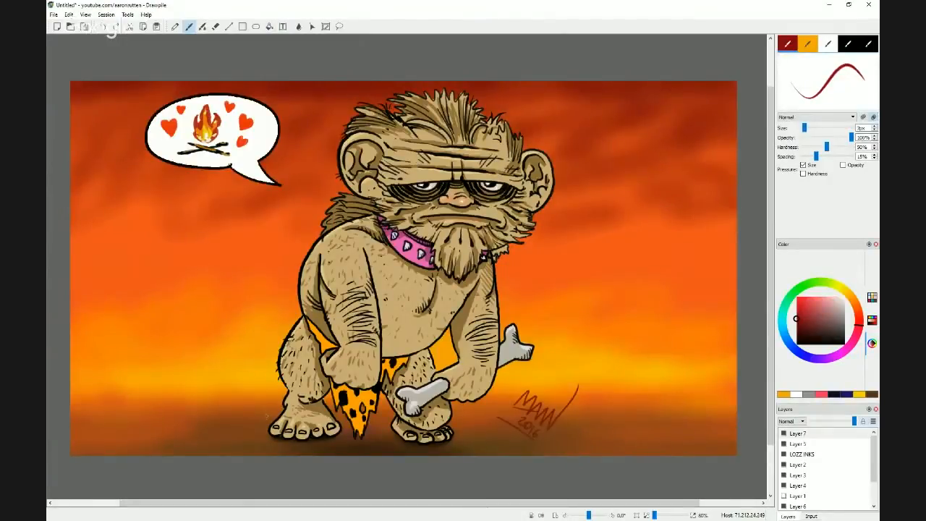
pyautogui.moveTo(267, 418); pyautogui.dragTo(275, 413)
pyautogui.keyDown('ctrl'); pyautogui.click(274, 390); pyautogui.keyUp('ctrl')
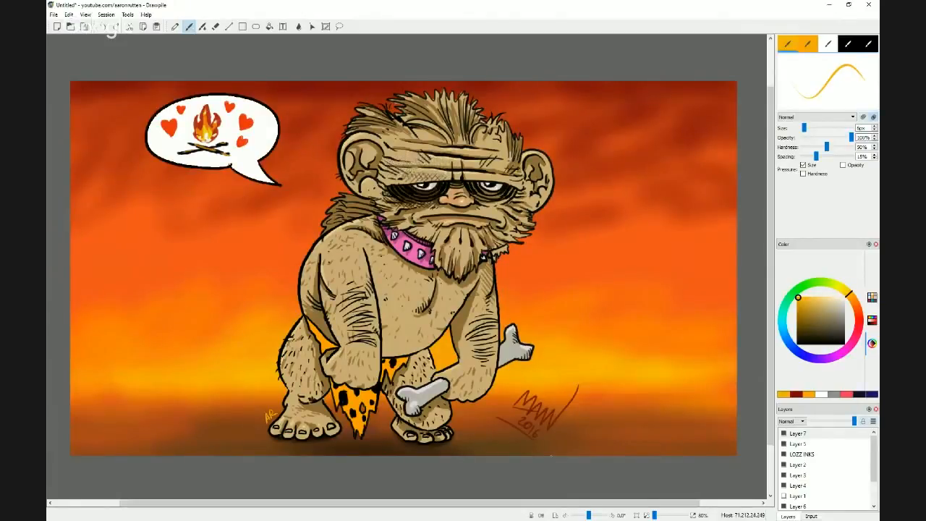
# Brush small olive-brown detail strokes on the campfire logs in the speech bubble and on the character's upper arm.
pyautogui.click(812, 326)
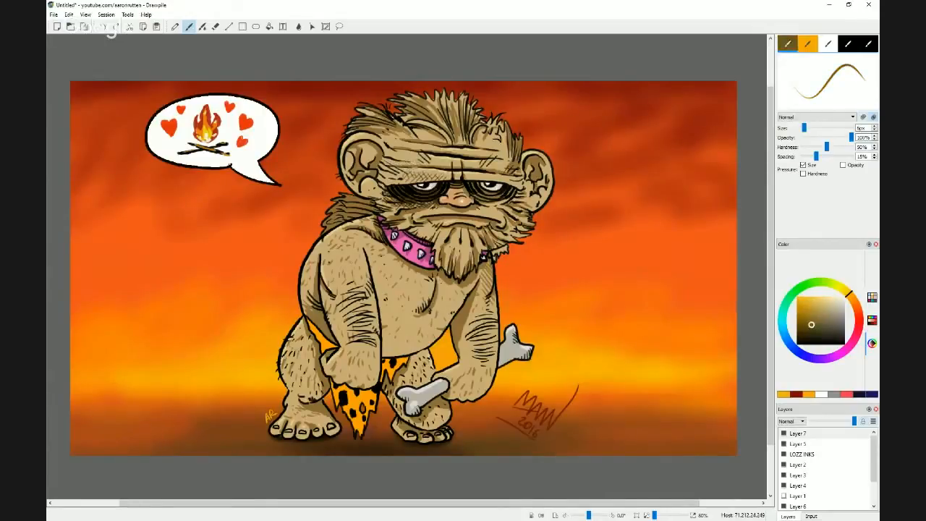
pyautogui.moveTo(194, 150); pyautogui.dragTo(204, 148)
pyautogui.moveTo(337, 264); pyautogui.dragTo(333, 273)
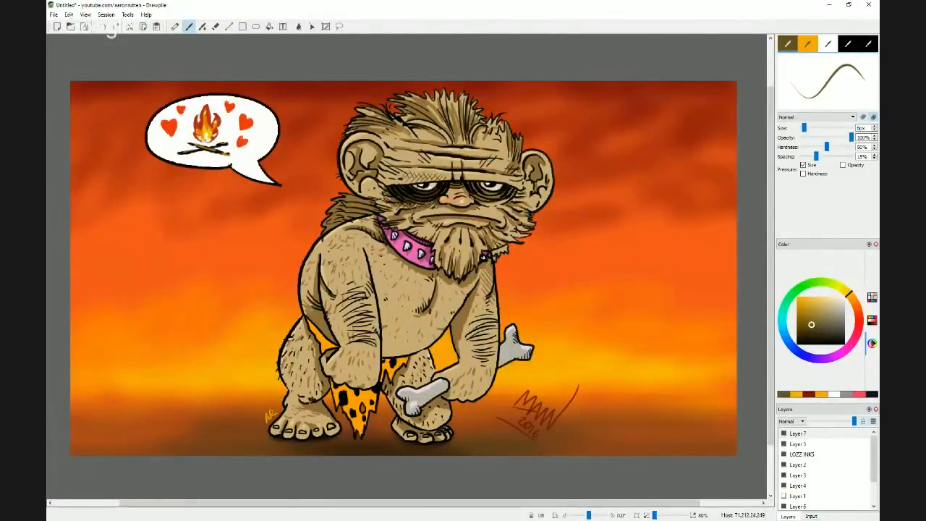
# Write the collaborator's online handle in white, slanting upward beneath the speech bubble on the topmost layer.
pyautogui.moveTo(811, 324); pyautogui.dragTo(841, 298)
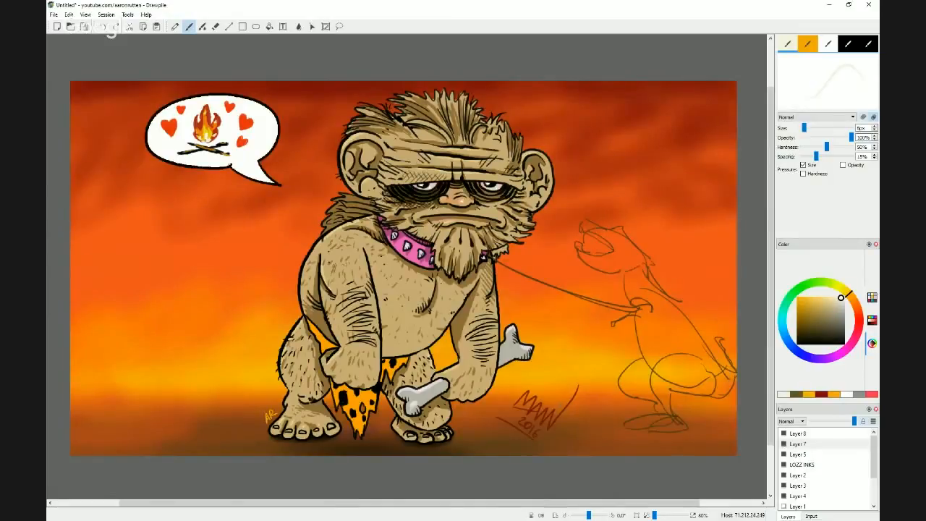
pyautogui.click(807, 428)
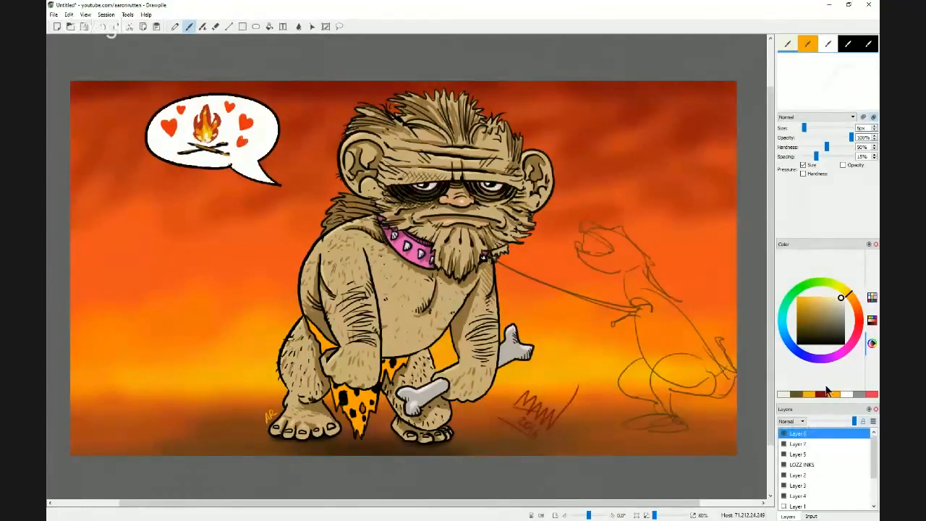
pyautogui.click(847, 395)
pyautogui.moveTo(107, 232)
pyautogui.mouseDown()
pyautogui.moveTo(102, 265)
pyautogui.moveTo(142, 228)
pyautogui.moveTo(221, 204)
pyautogui.moveTo(228, 189)
pyautogui.mouseUp()
pyautogui.moveTo(231, 189)
pyautogui.mouseDown()
pyautogui.moveTo(235, 196)
pyautogui.moveTo(252, 179)
pyautogui.mouseUp()
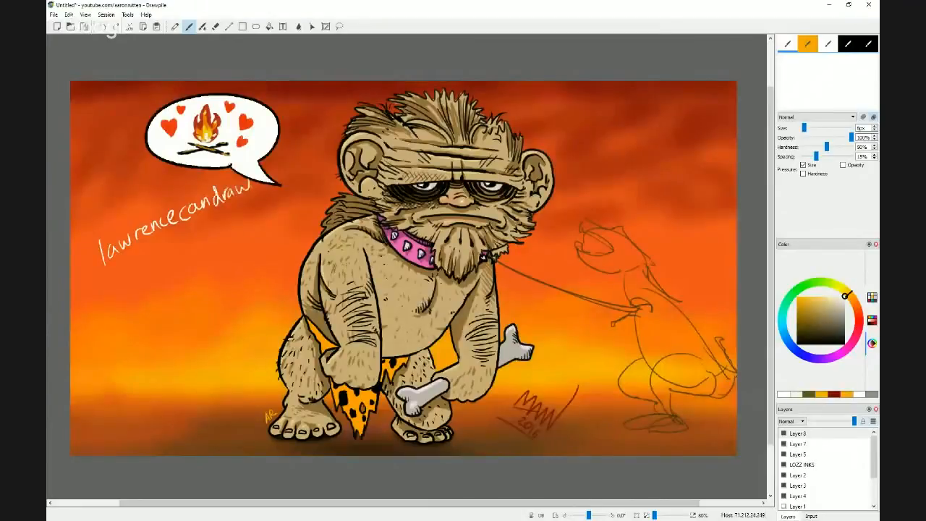